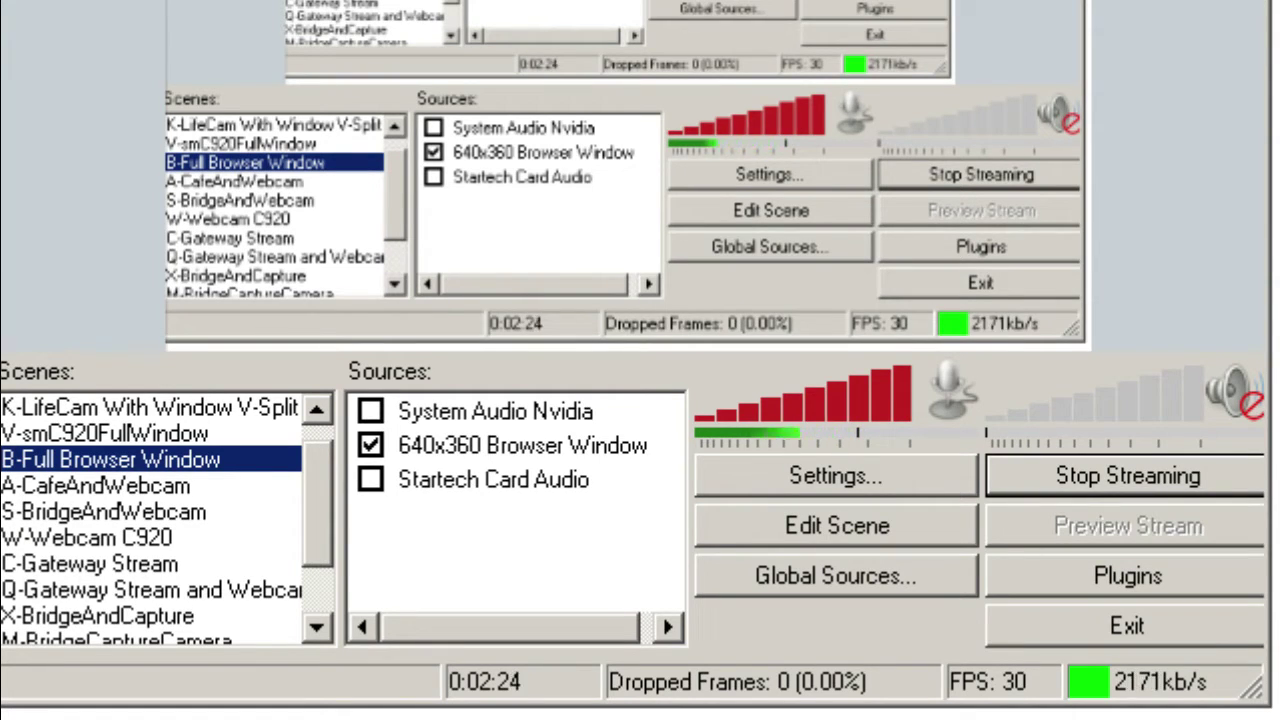
- Add a Monitor Capture source to the B-Full Browser Window scene and turn off the 640x360 Browser Window source
right_click(452, 510)
mouse_move(510, 530)
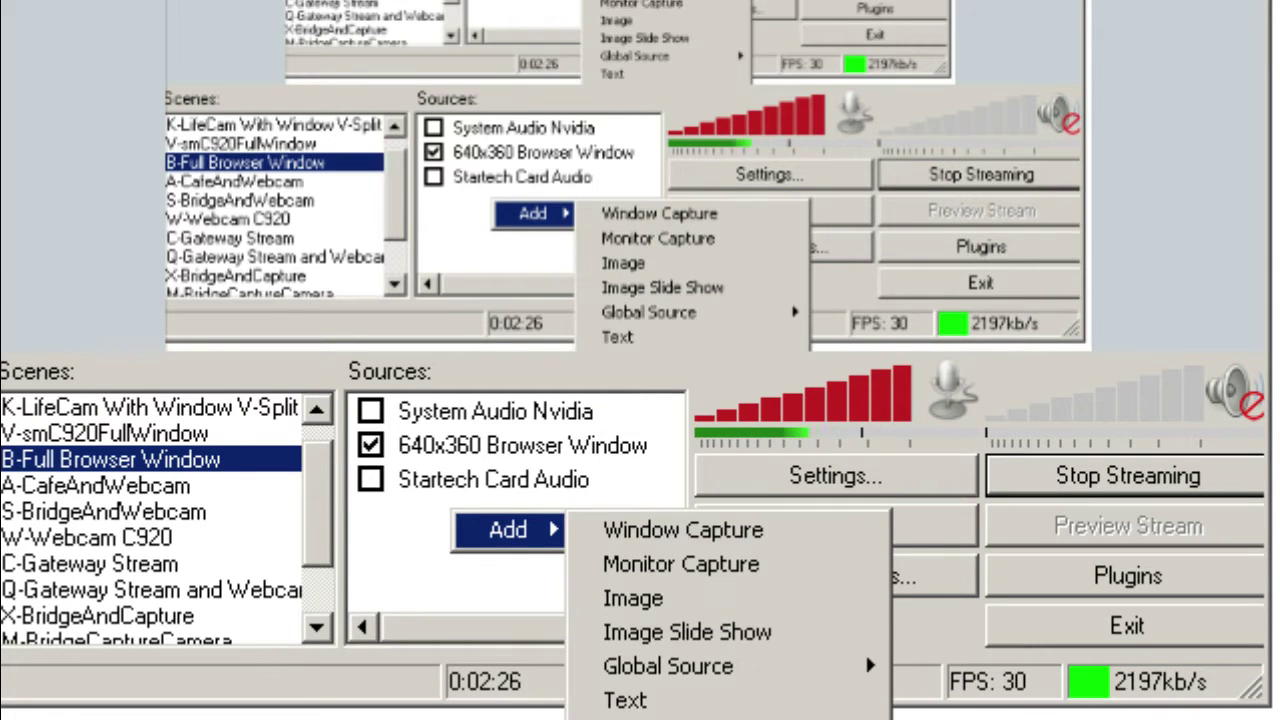
click(680, 564)
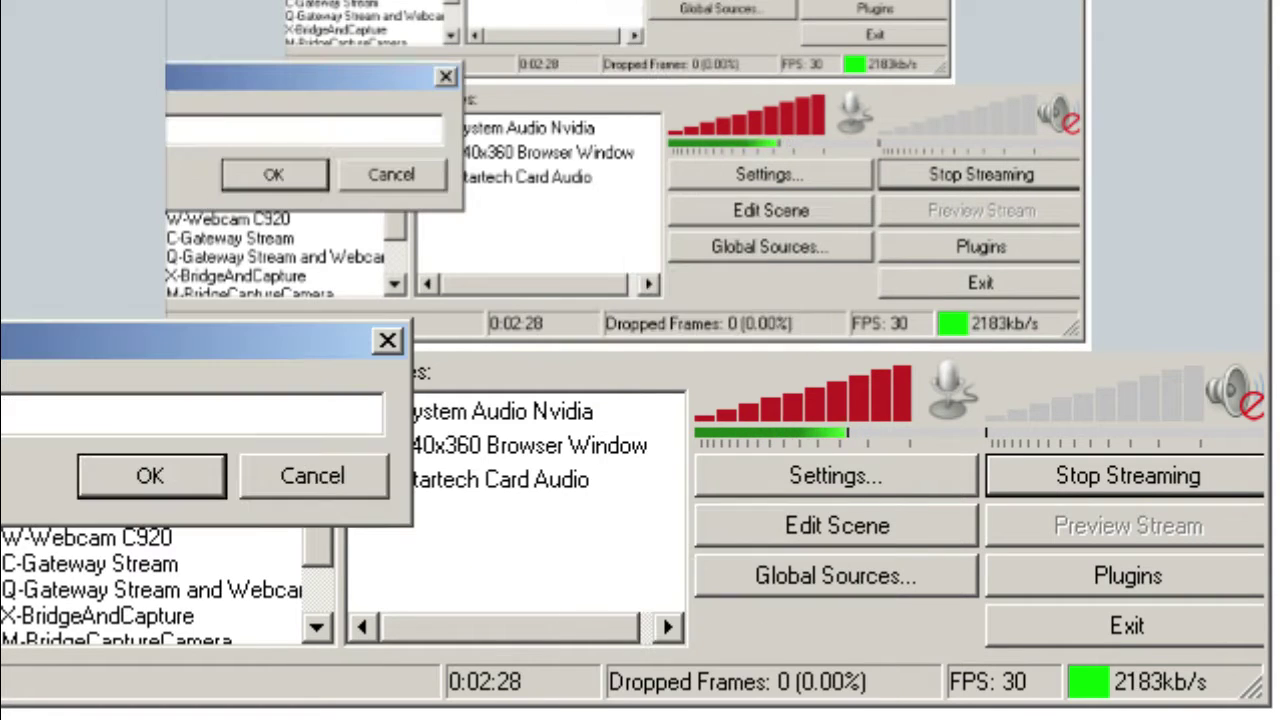
key(Return)
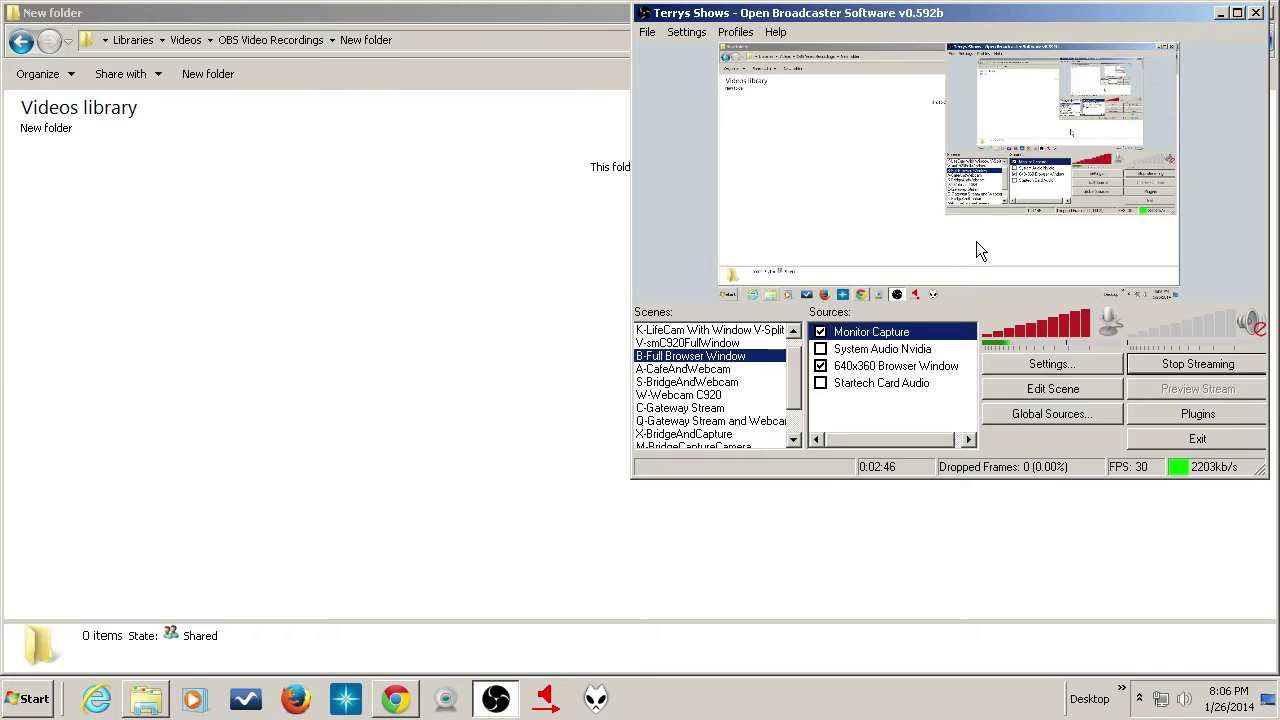
click(821, 366)
- Check the uninstall option for Adobe Premiere Pro 2.0 in Programs and Features, then close the window
click(1140, 700)
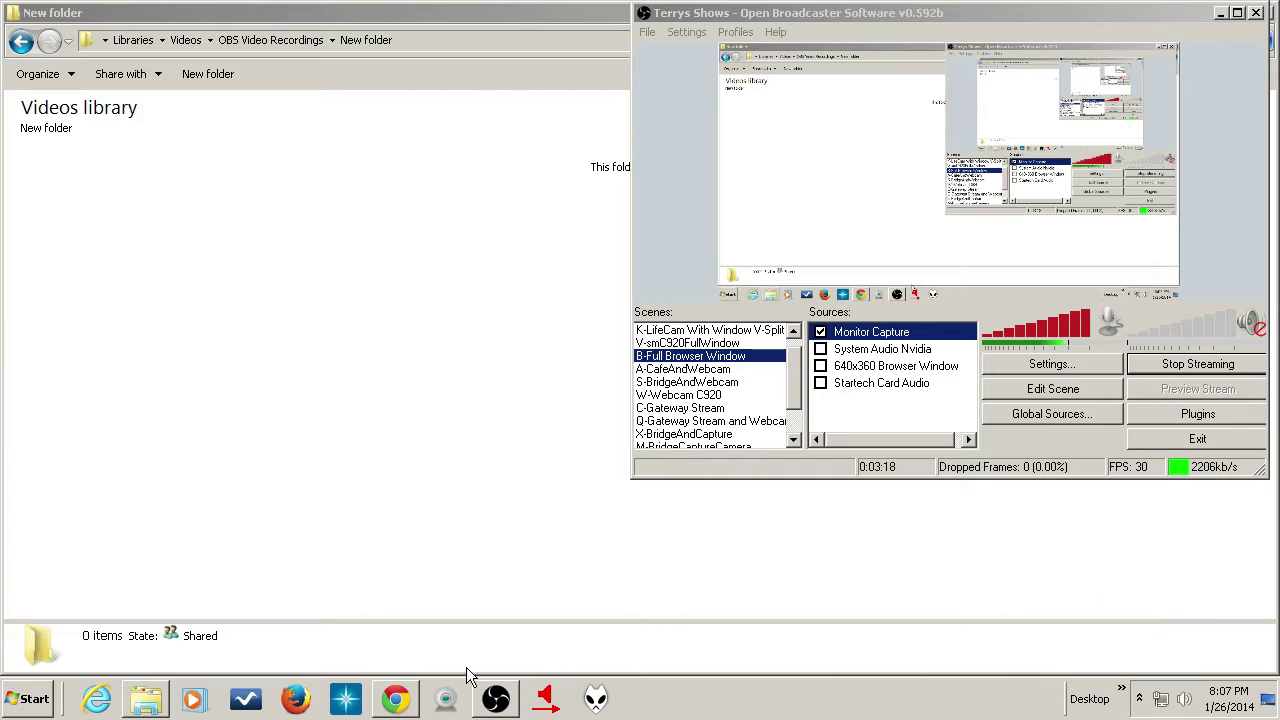
click(35, 705)
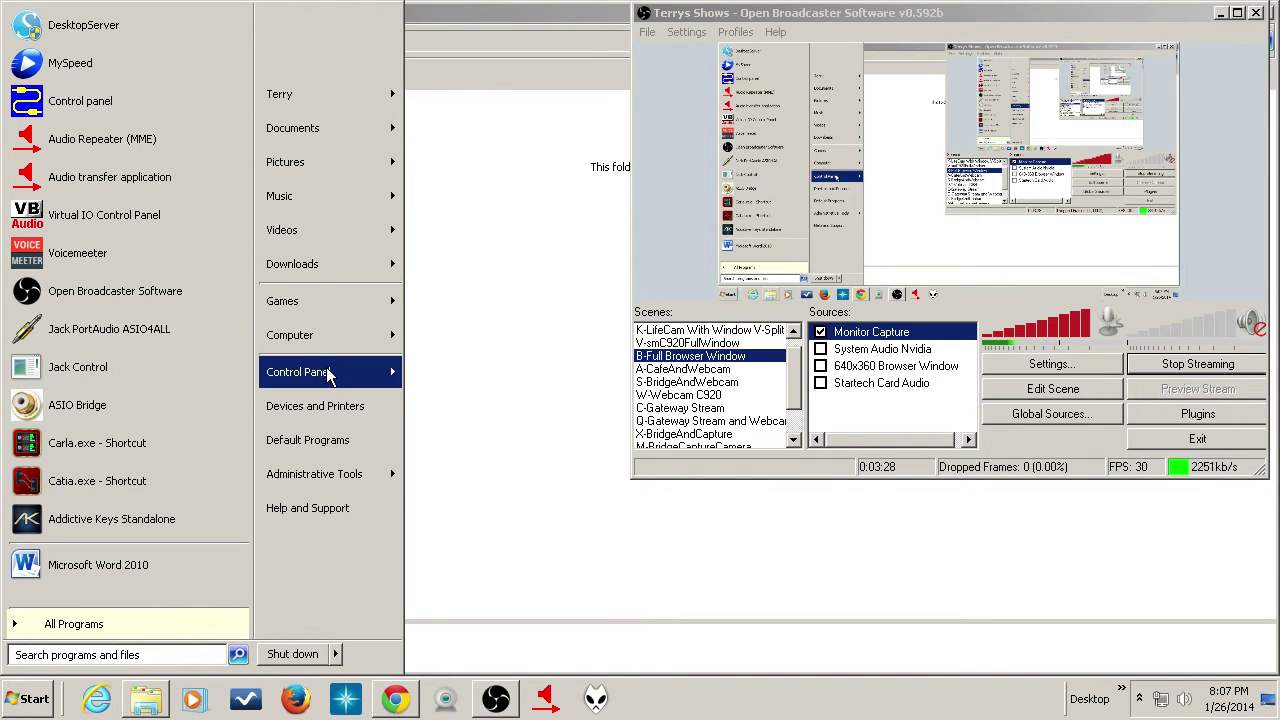
mouse_move(328, 374)
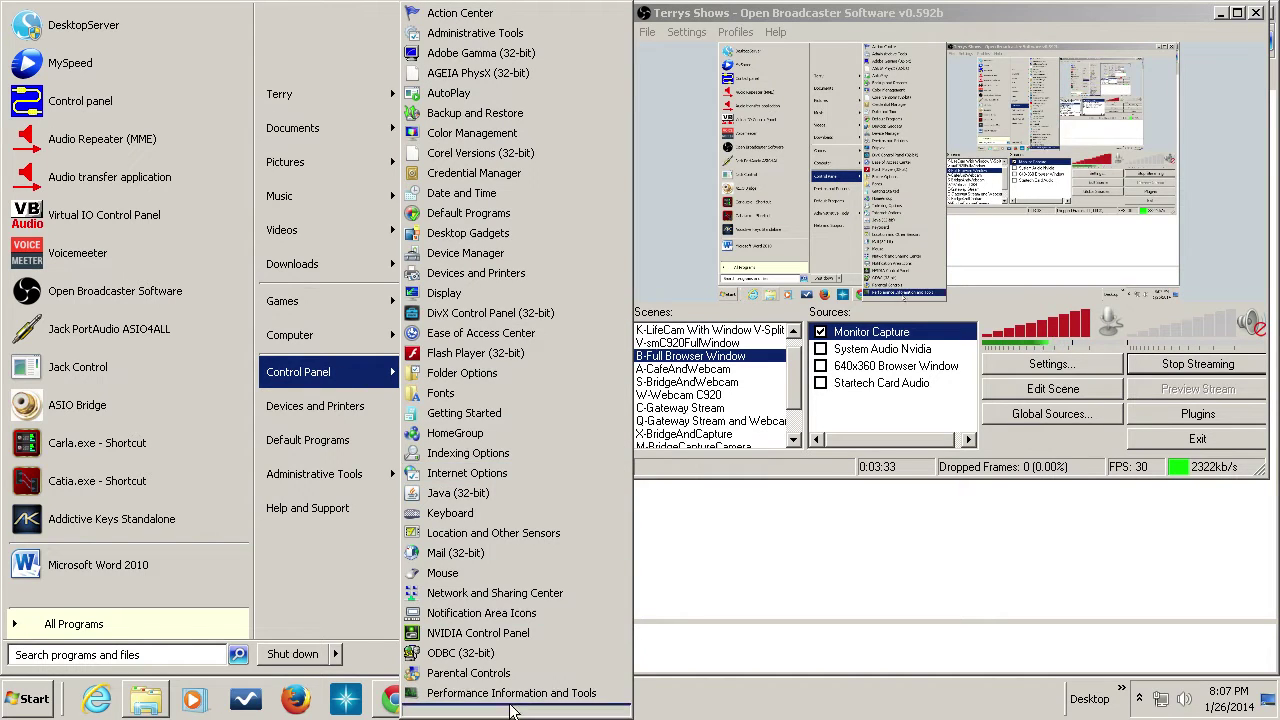
mouse_move(512, 710)
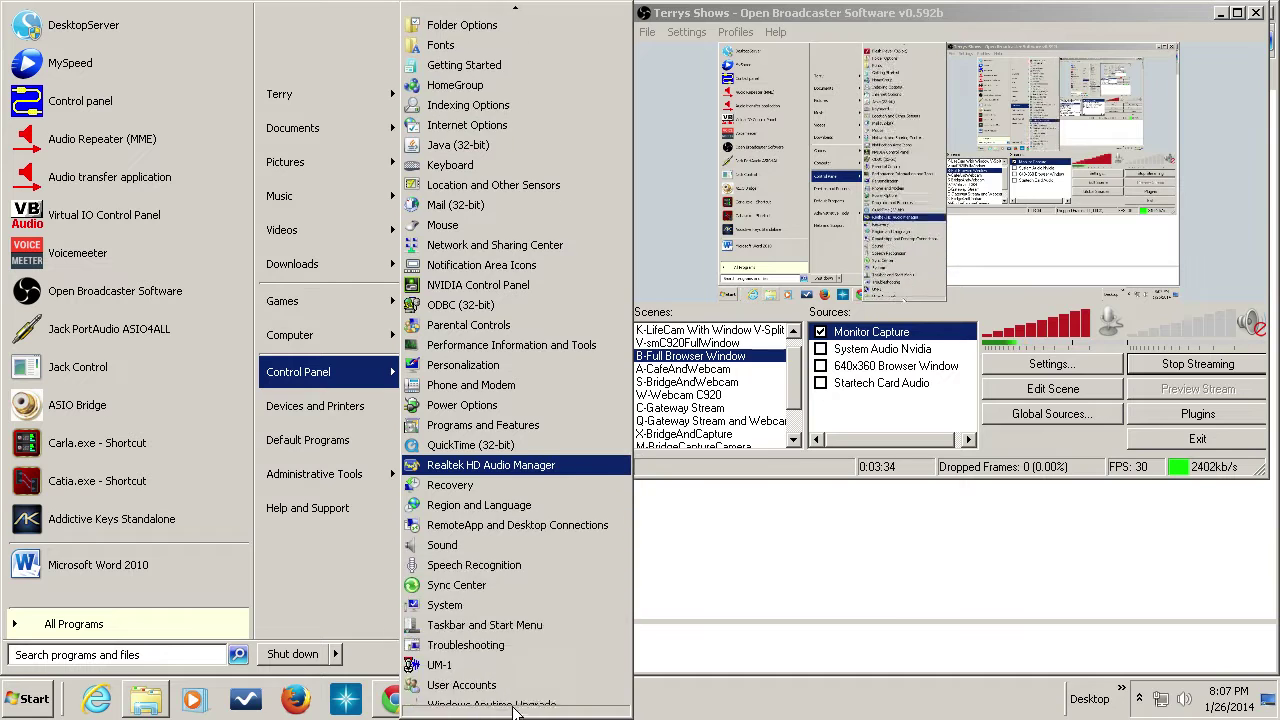
click(490, 425)
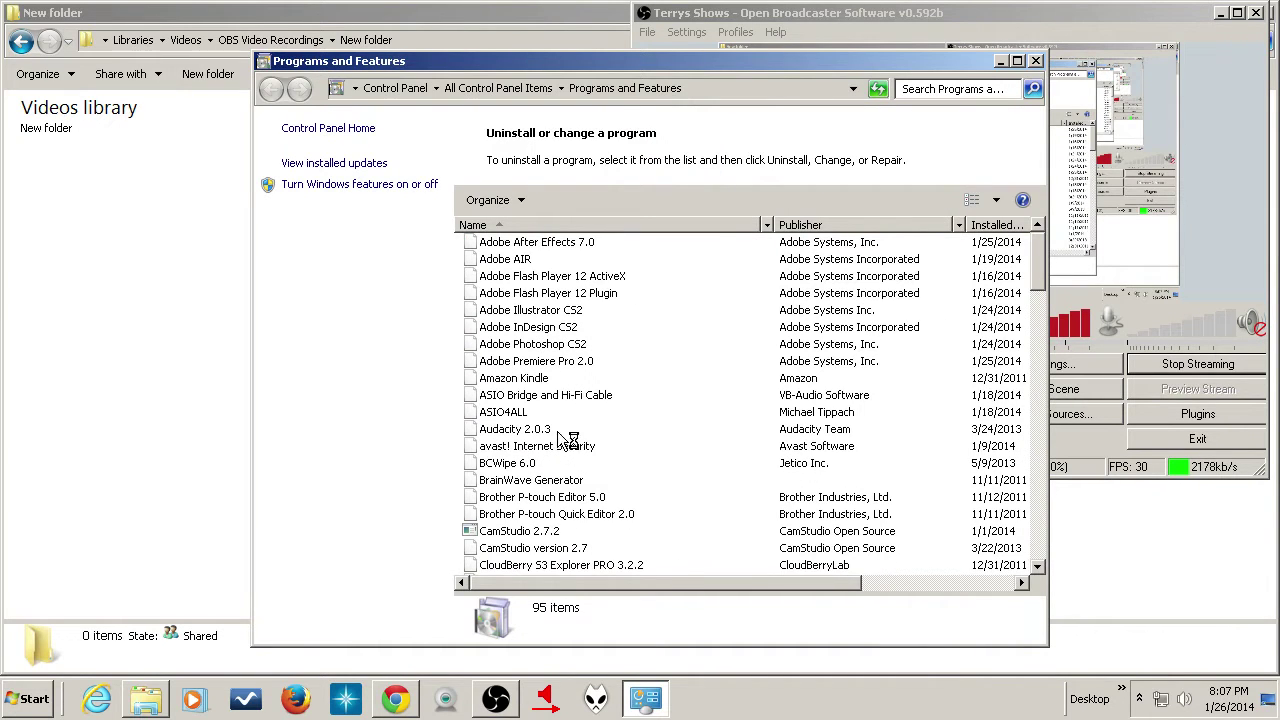
click(553, 366)
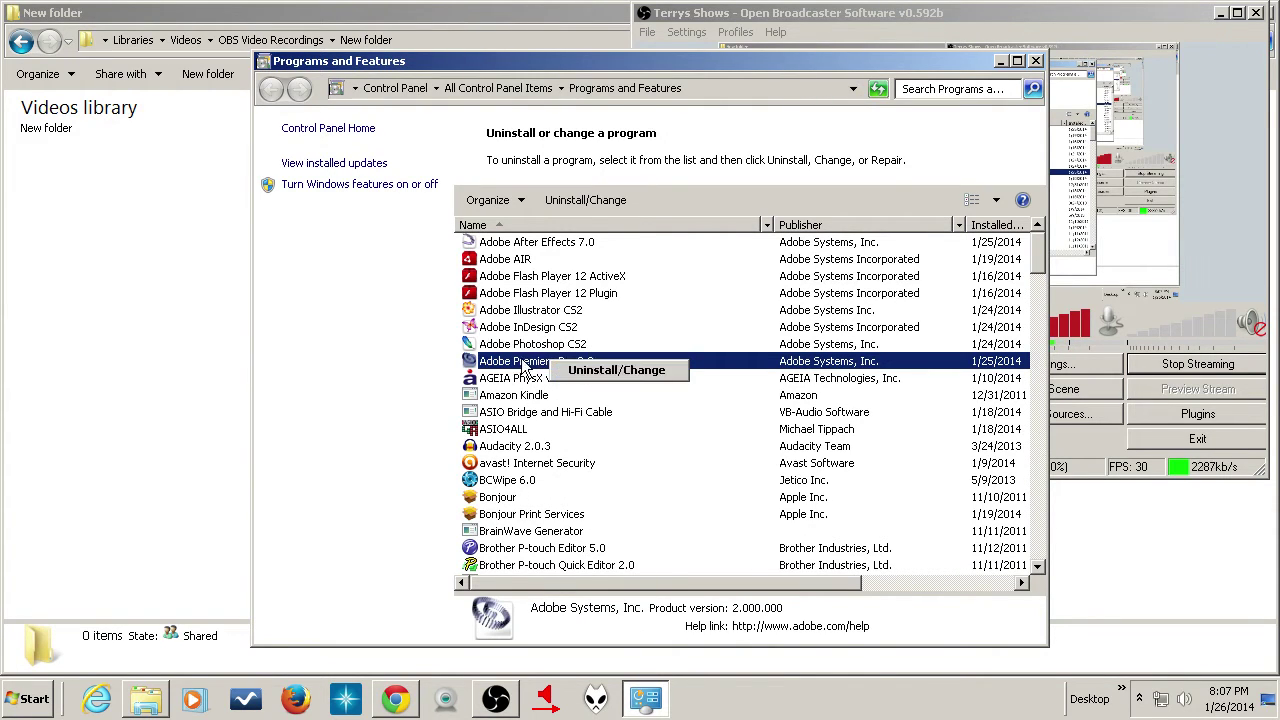
click(522, 367)
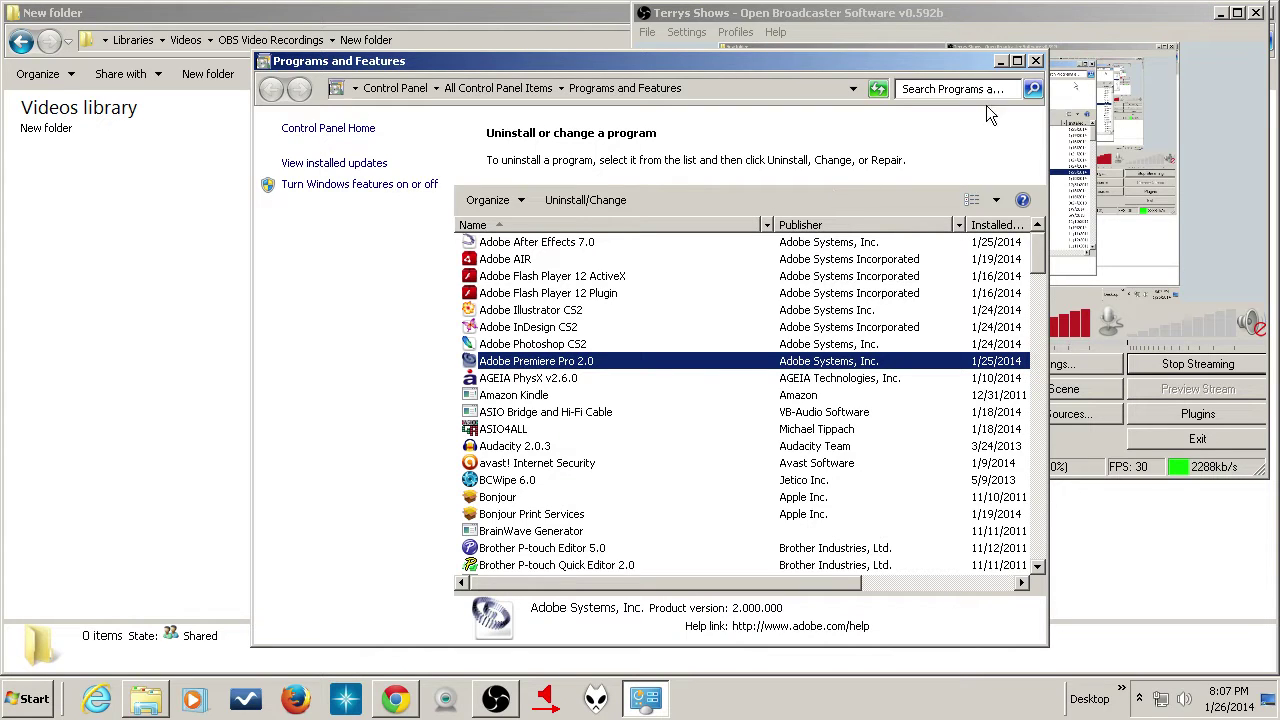
click(1036, 63)
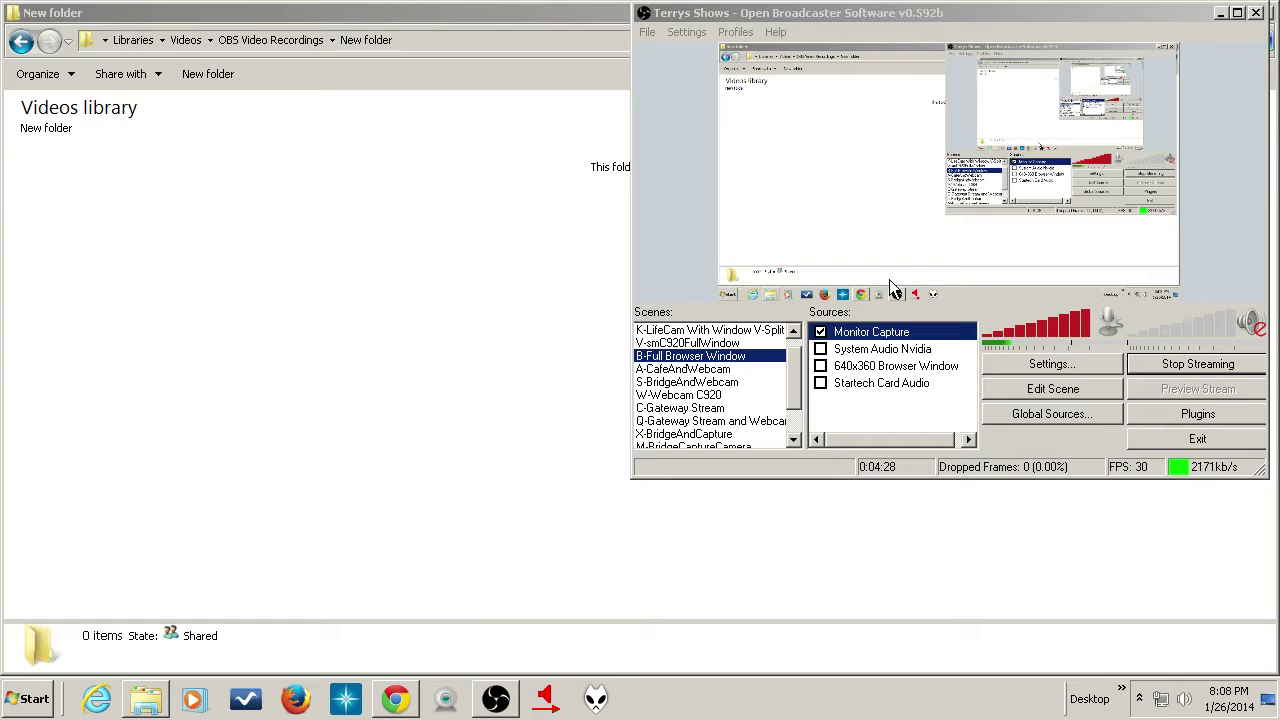
- Exit the background program with the red-marked round tray icon and the HP Digital Imaging Monitor
click(1139, 695)
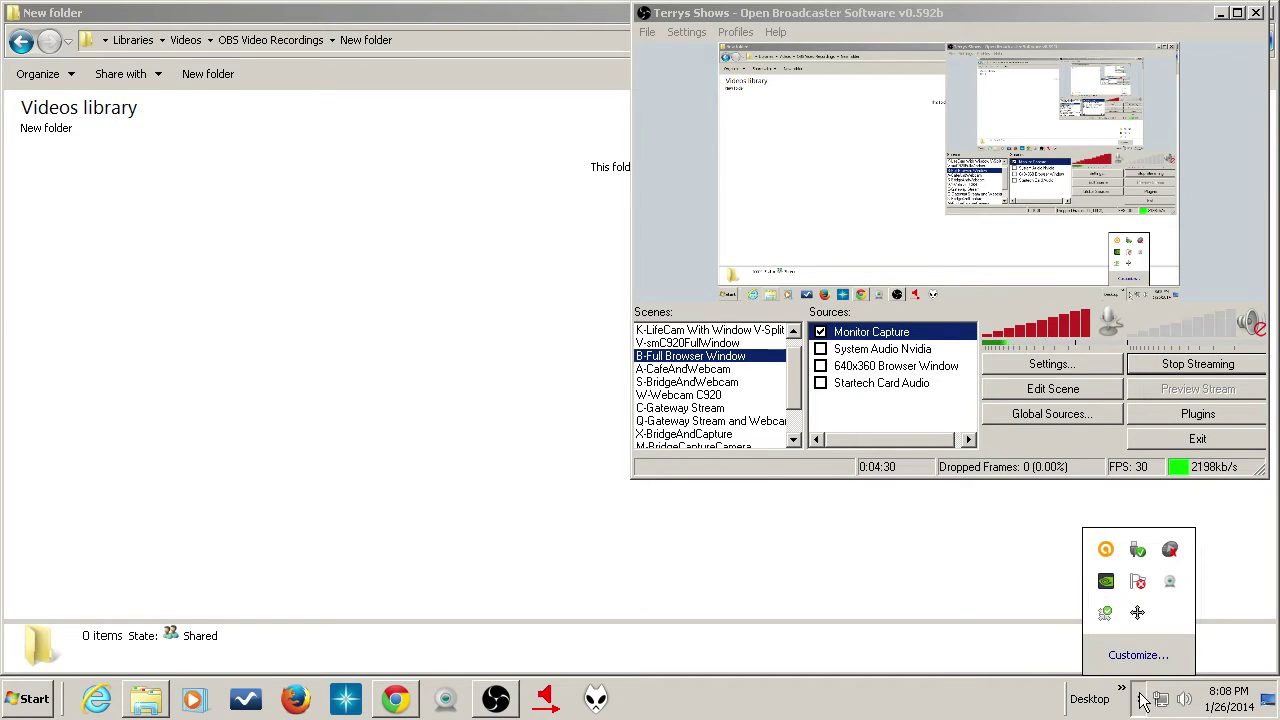
right_click(1171, 551)
click(1168, 534)
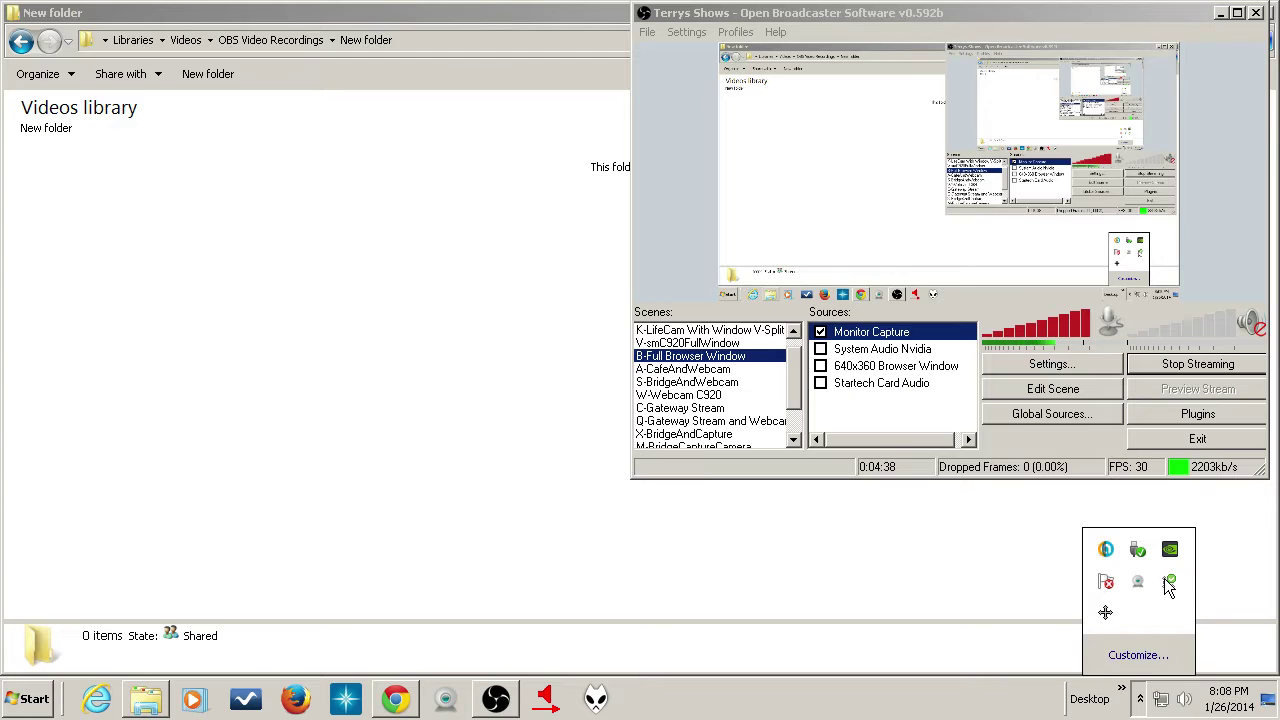
right_click(1169, 583)
click(1138, 658)
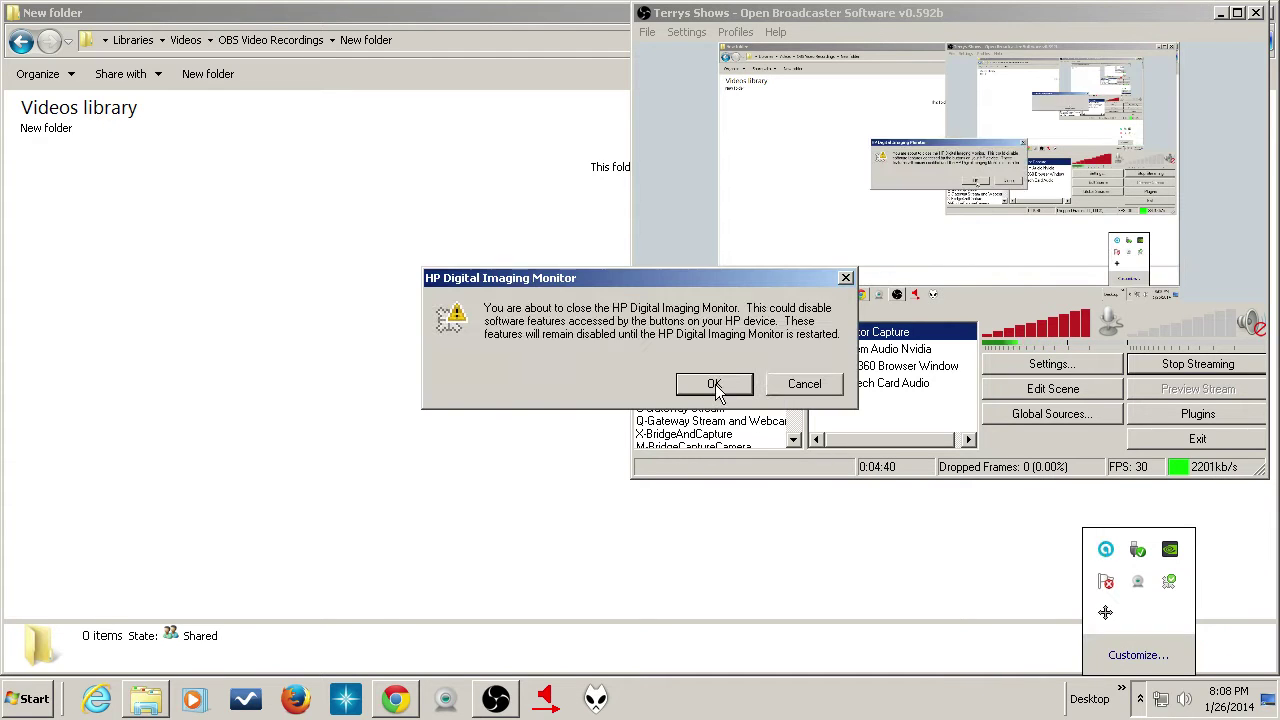
click(714, 386)
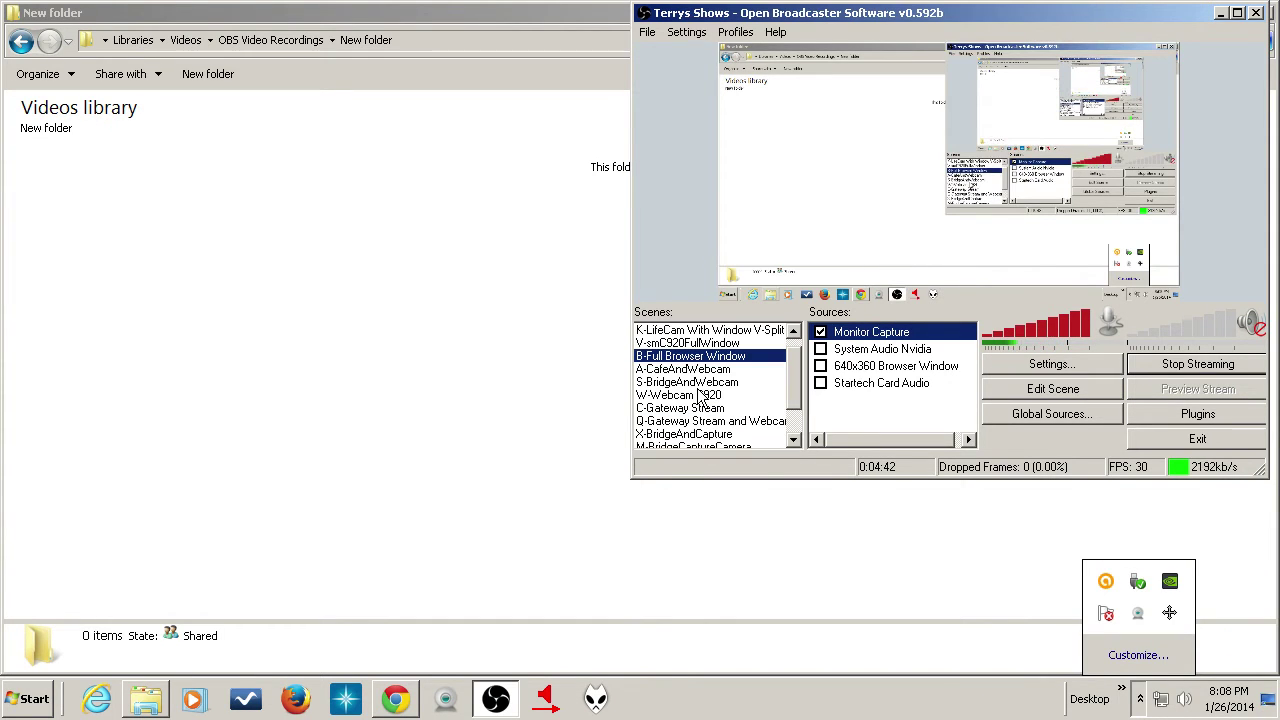
- Exit the NVIDIA GeForce Experience program running in the notification area
click(1143, 700)
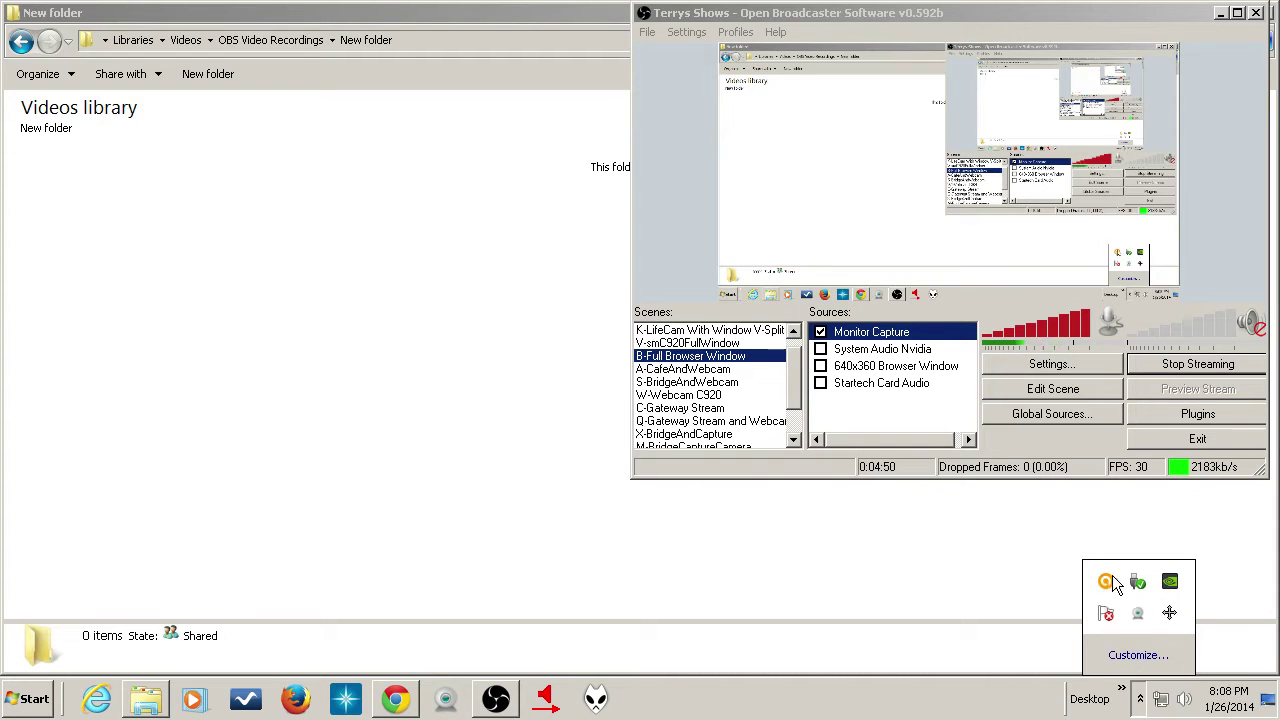
right_click(1171, 584)
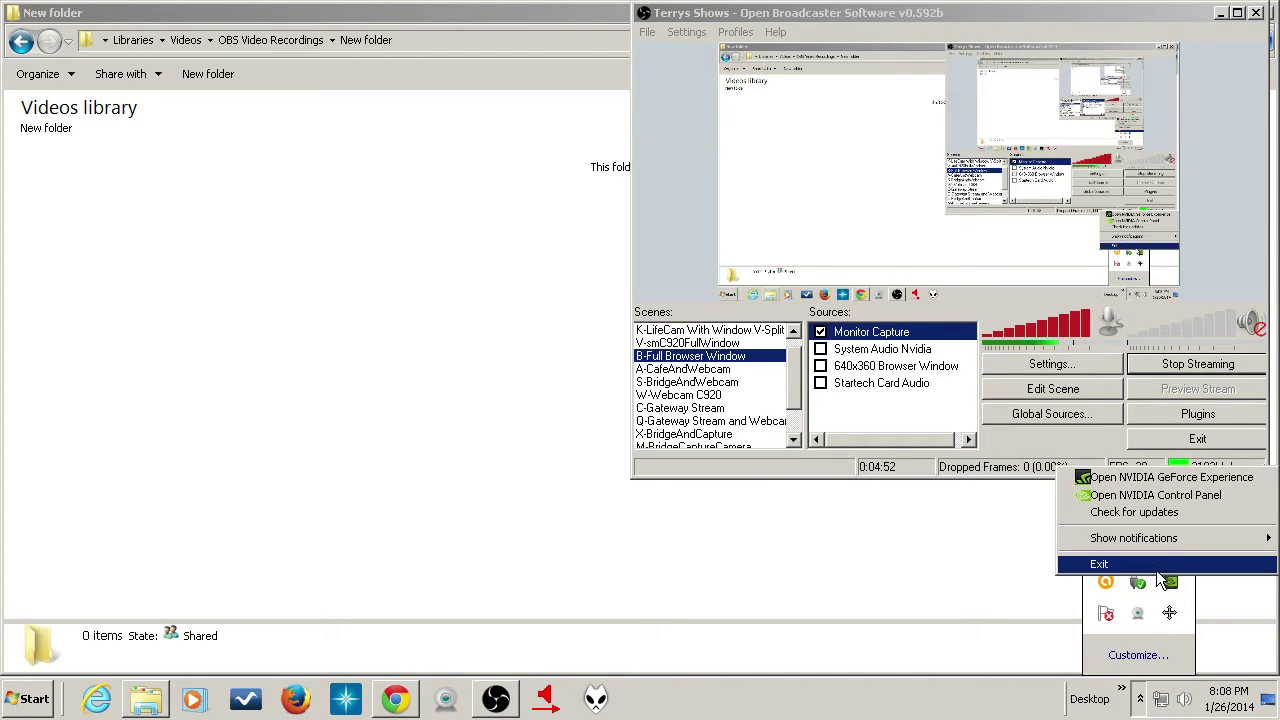
click(1156, 568)
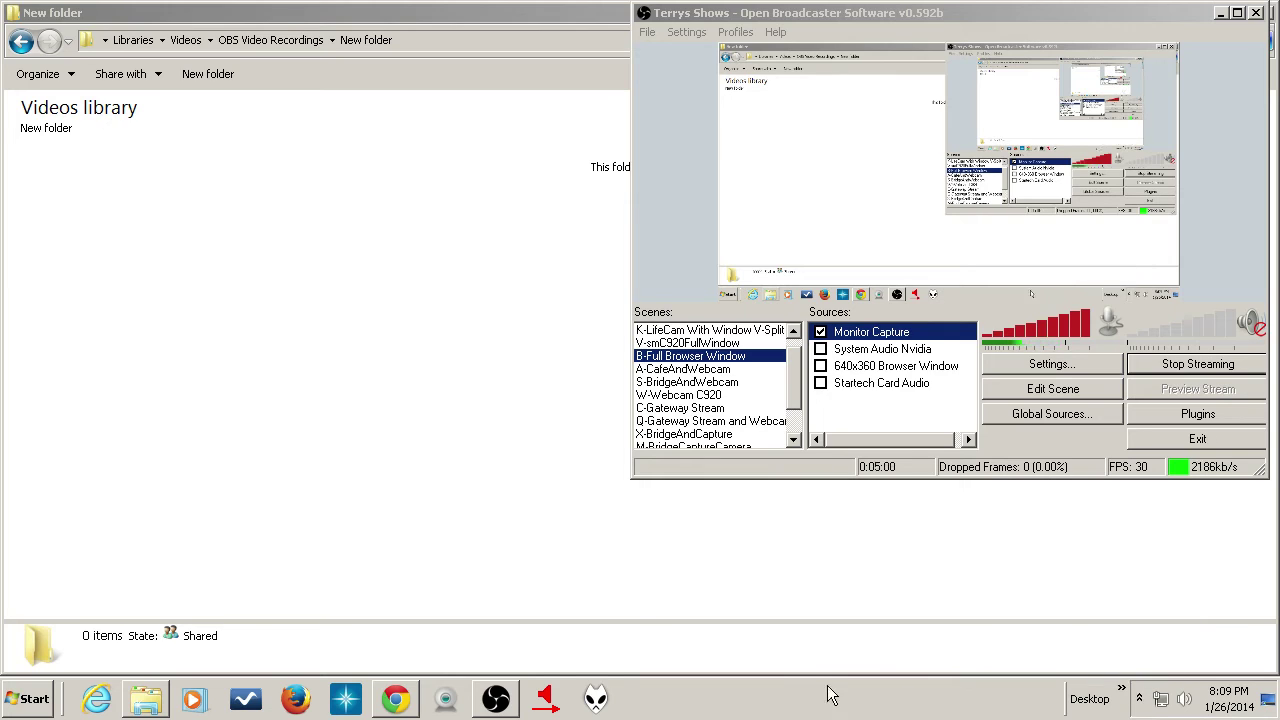
- Start Windows Task Manager and list the running processes from all users
right_click(797, 686)
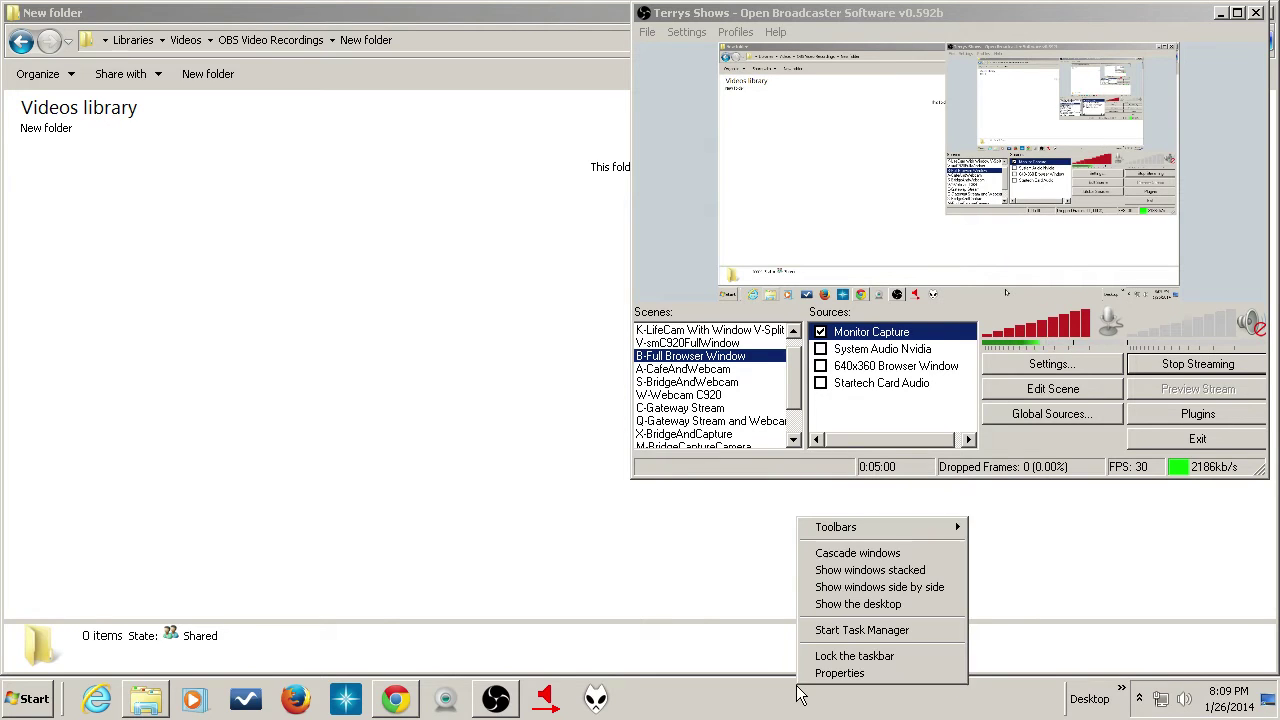
click(850, 632)
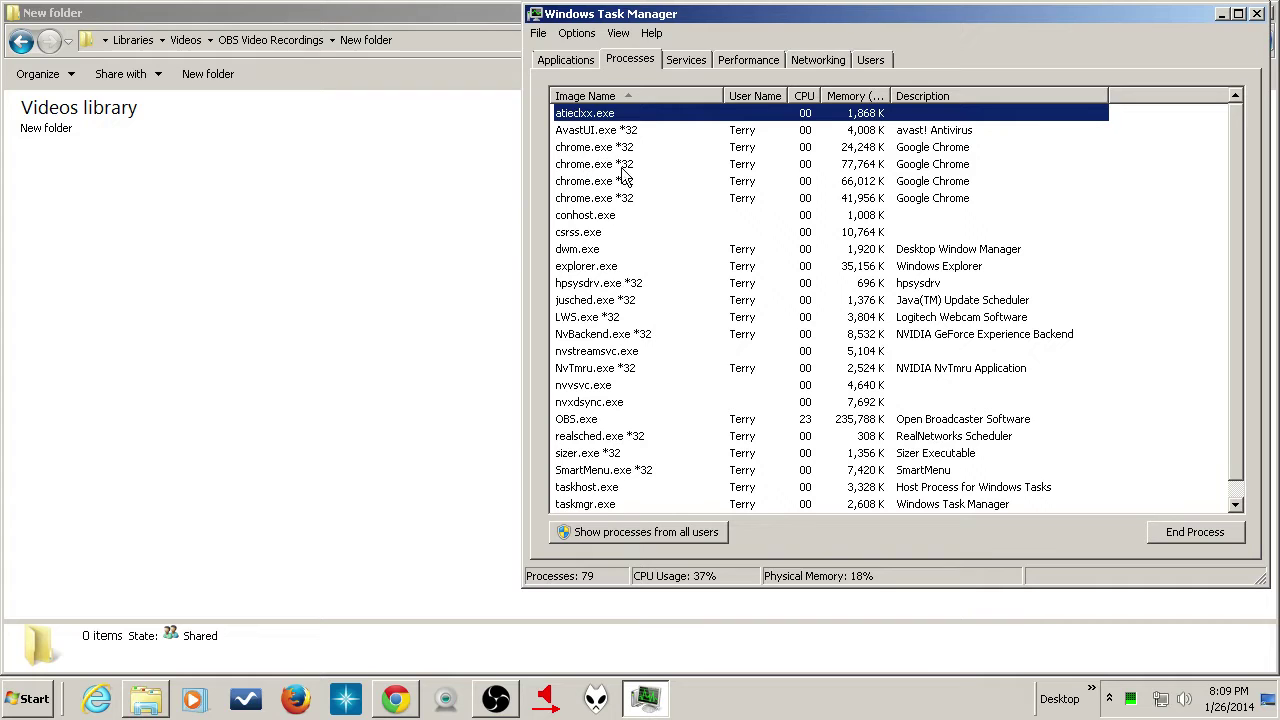
scroll(662, 320, down, 1)
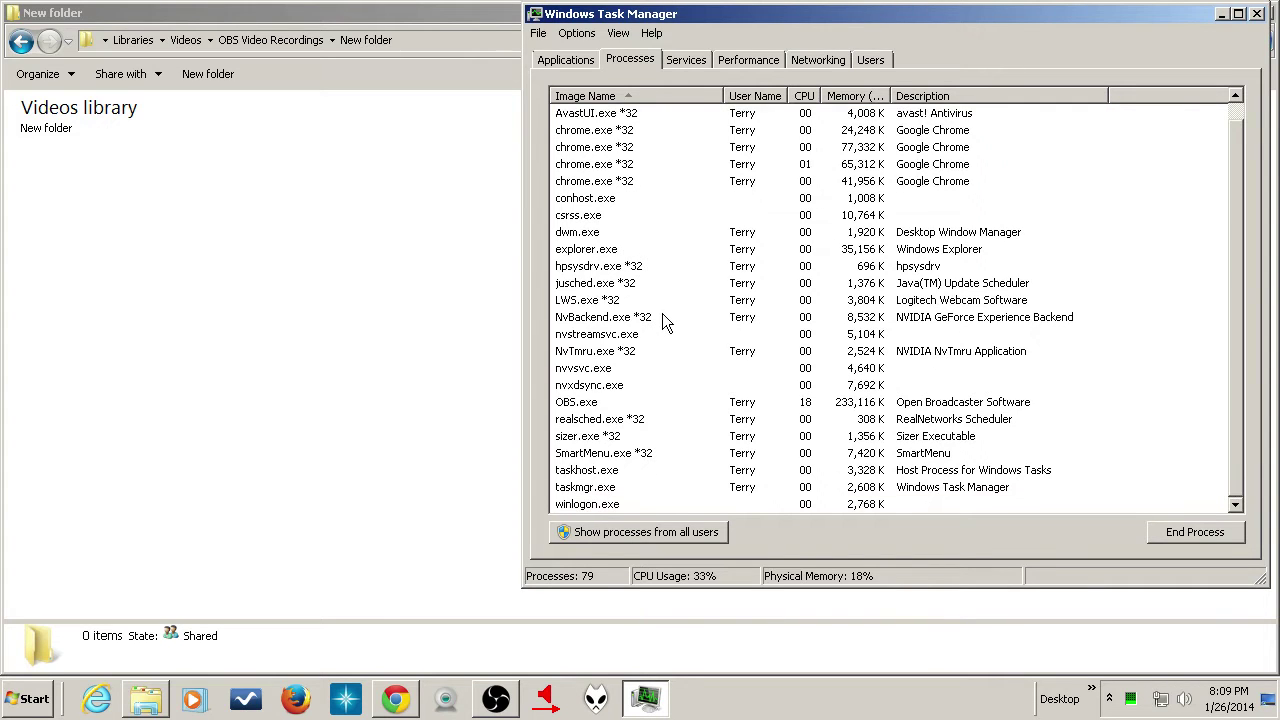
scroll(662, 320, up, 1)
scroll(662, 320, down, 1)
scroll(663, 320, up, 1)
scroll(663, 320, down, 1)
click(614, 532)
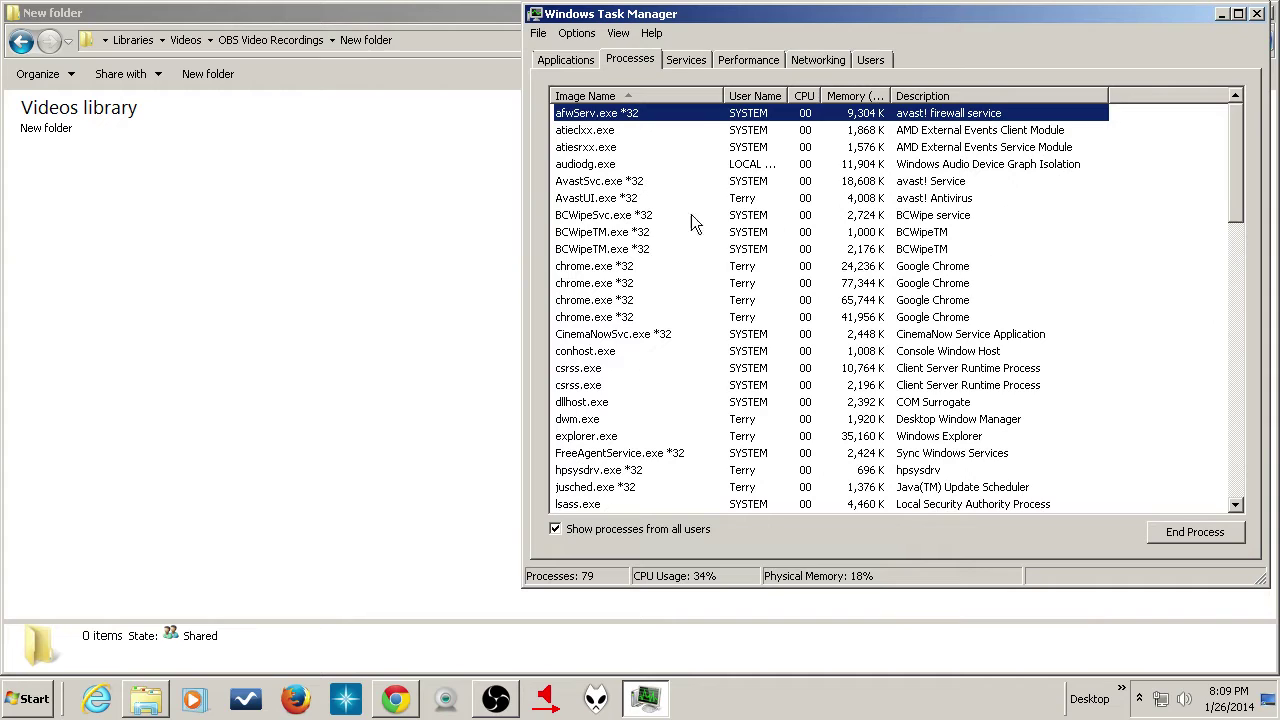
- End the process trees of BCWipeSvc.exe and CinemaNowSvc.exe
right_click(640, 215)
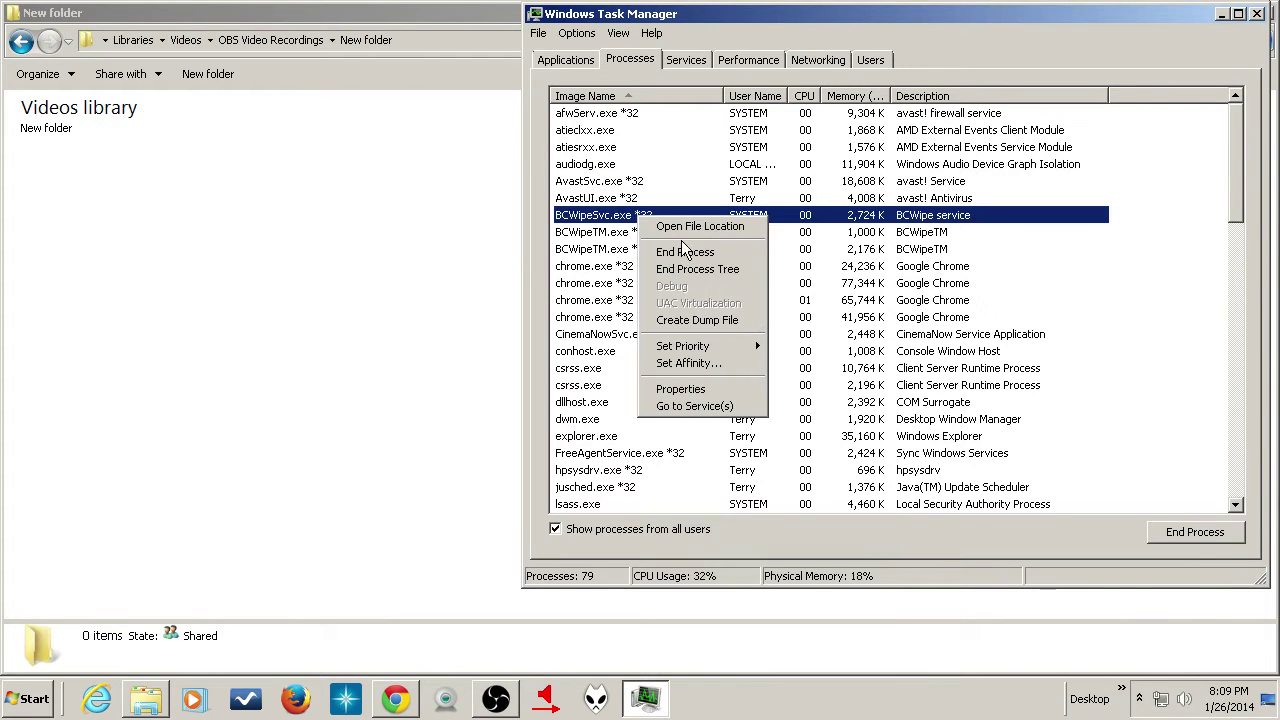
click(698, 269)
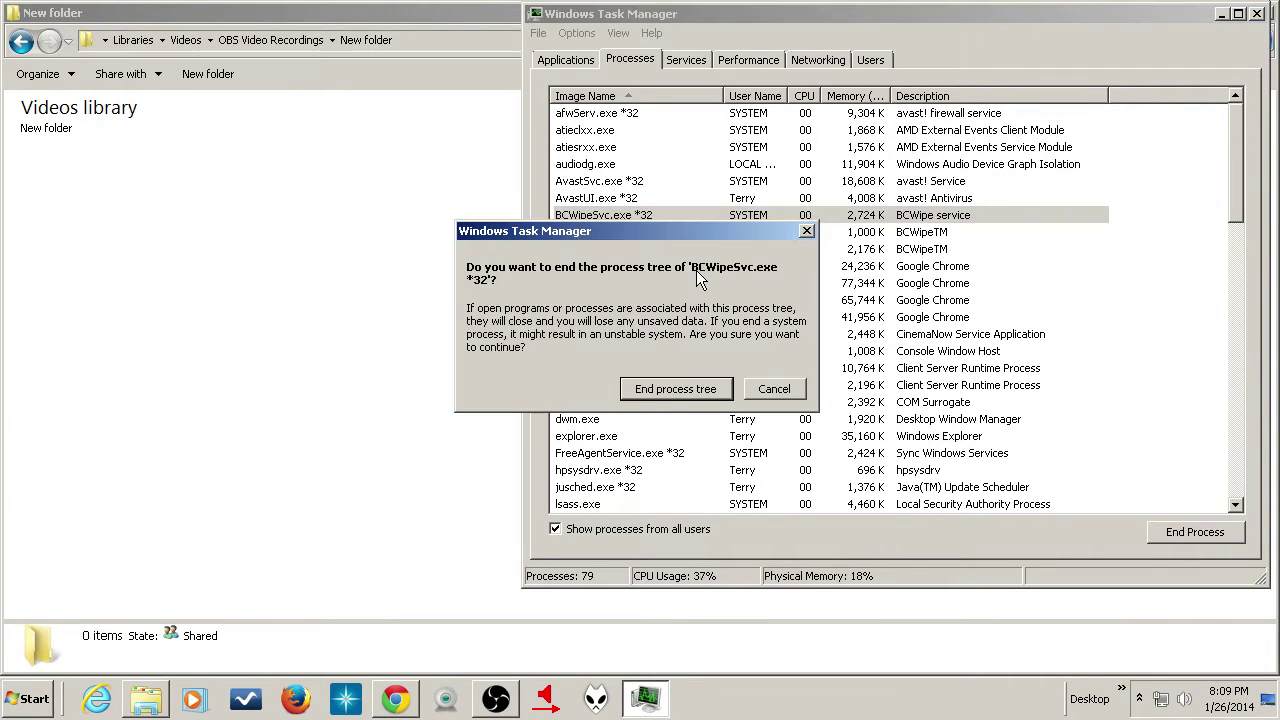
click(667, 392)
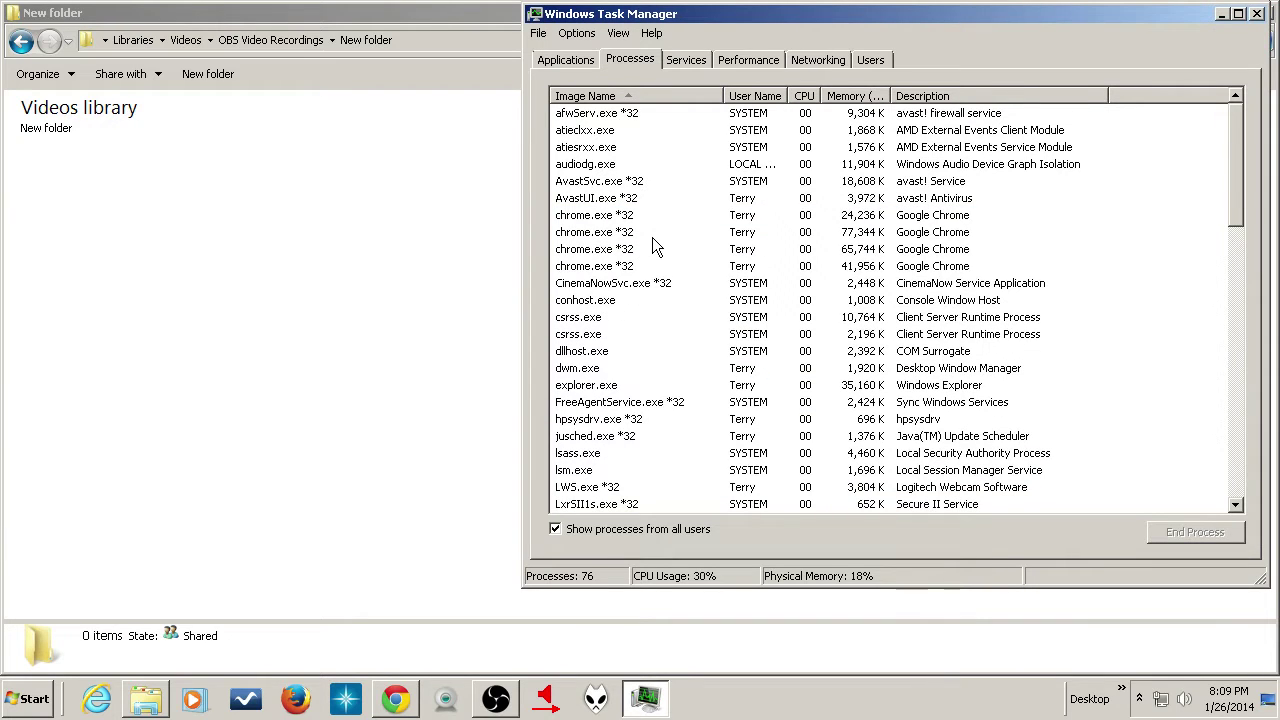
right_click(646, 290)
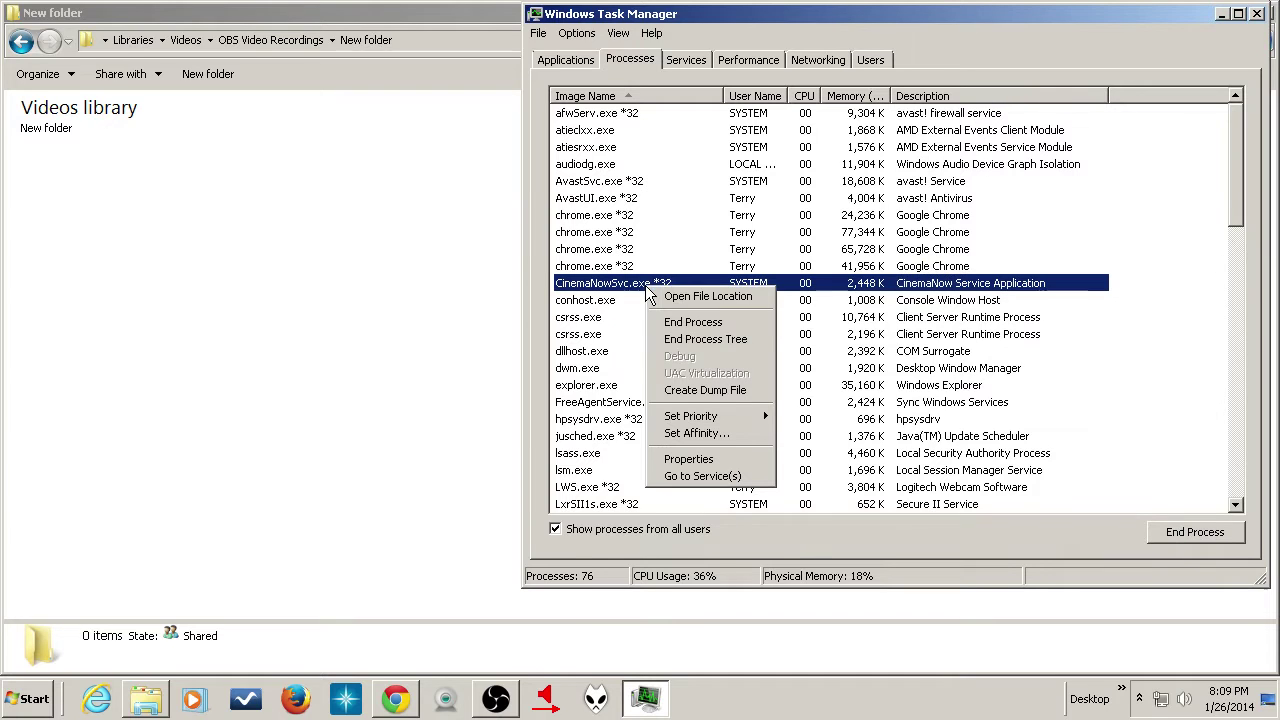
click(706, 340)
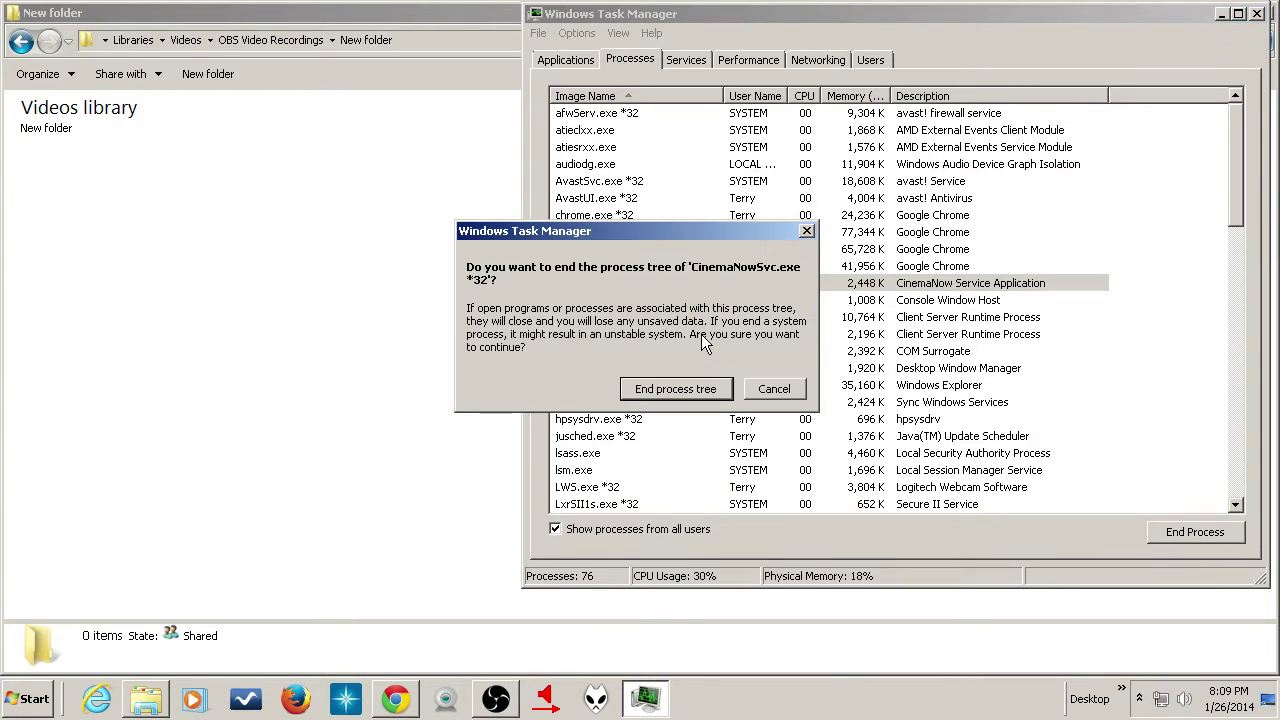
click(688, 390)
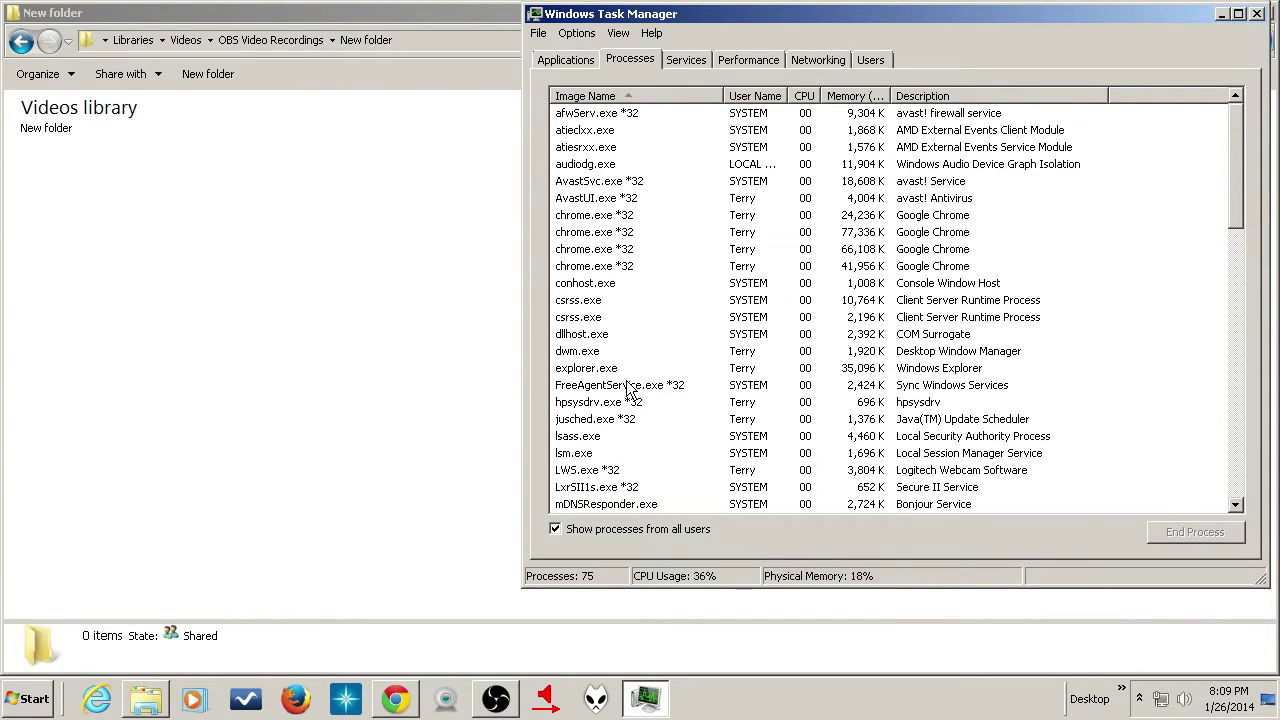
- End the Java update scheduler process jusched.exe and the hpsysdrv.exe process
click(617, 424)
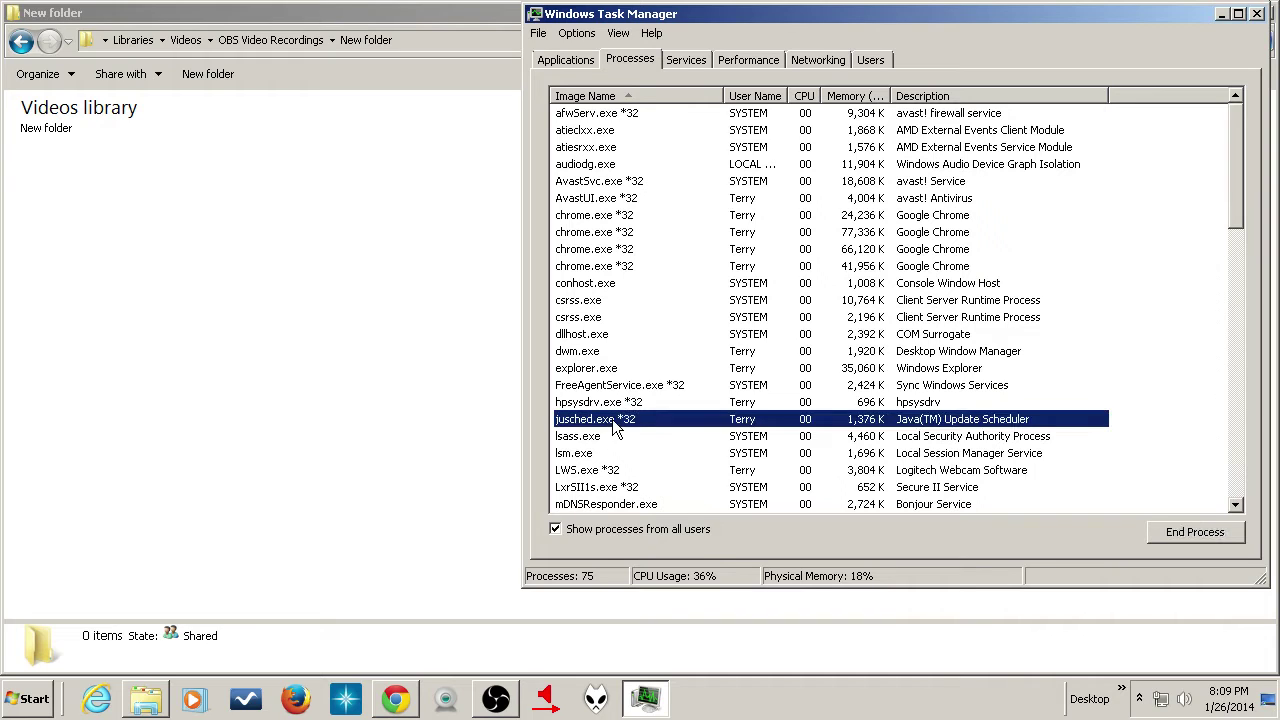
right_click(615, 422)
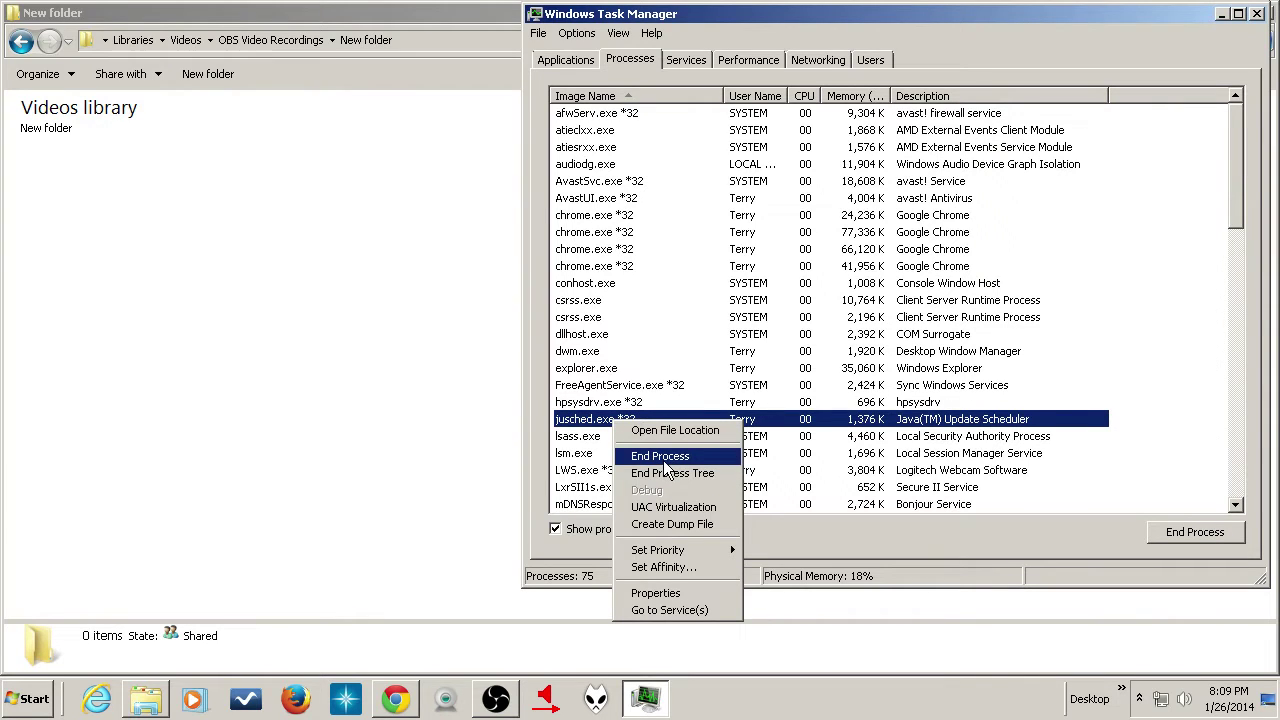
click(660, 456)
click(680, 378)
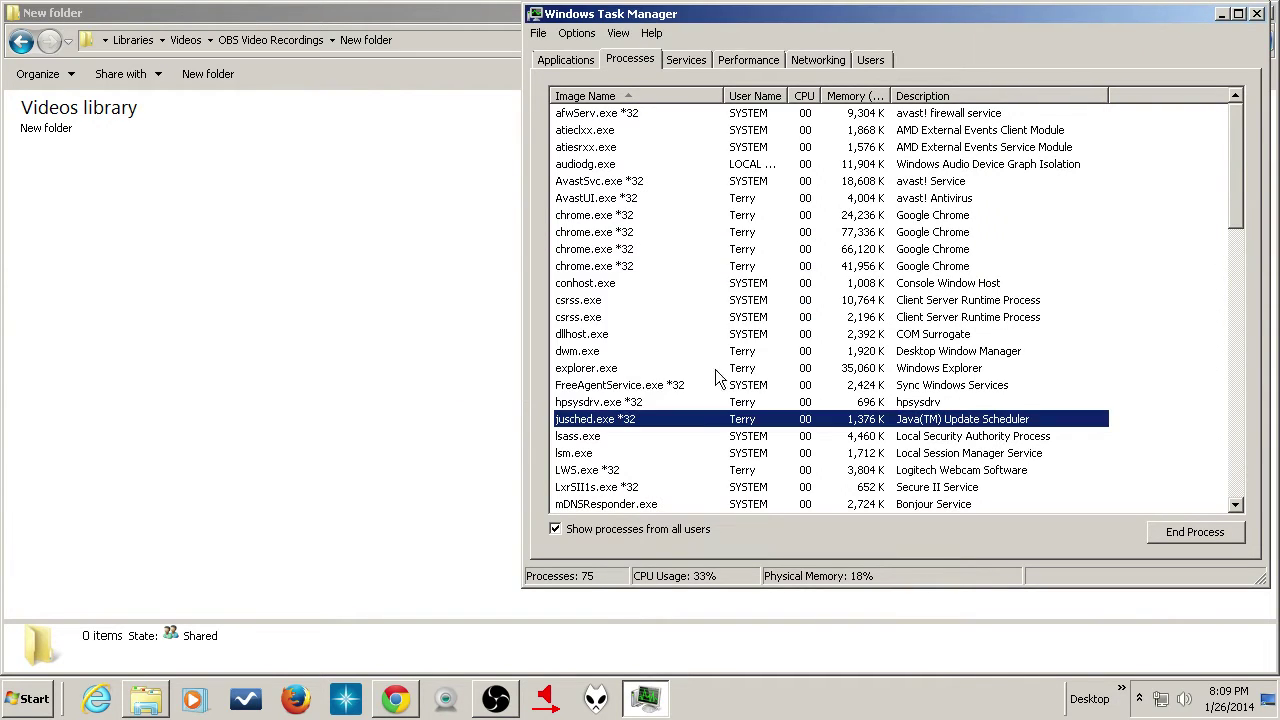
click(615, 412)
right_click(615, 412)
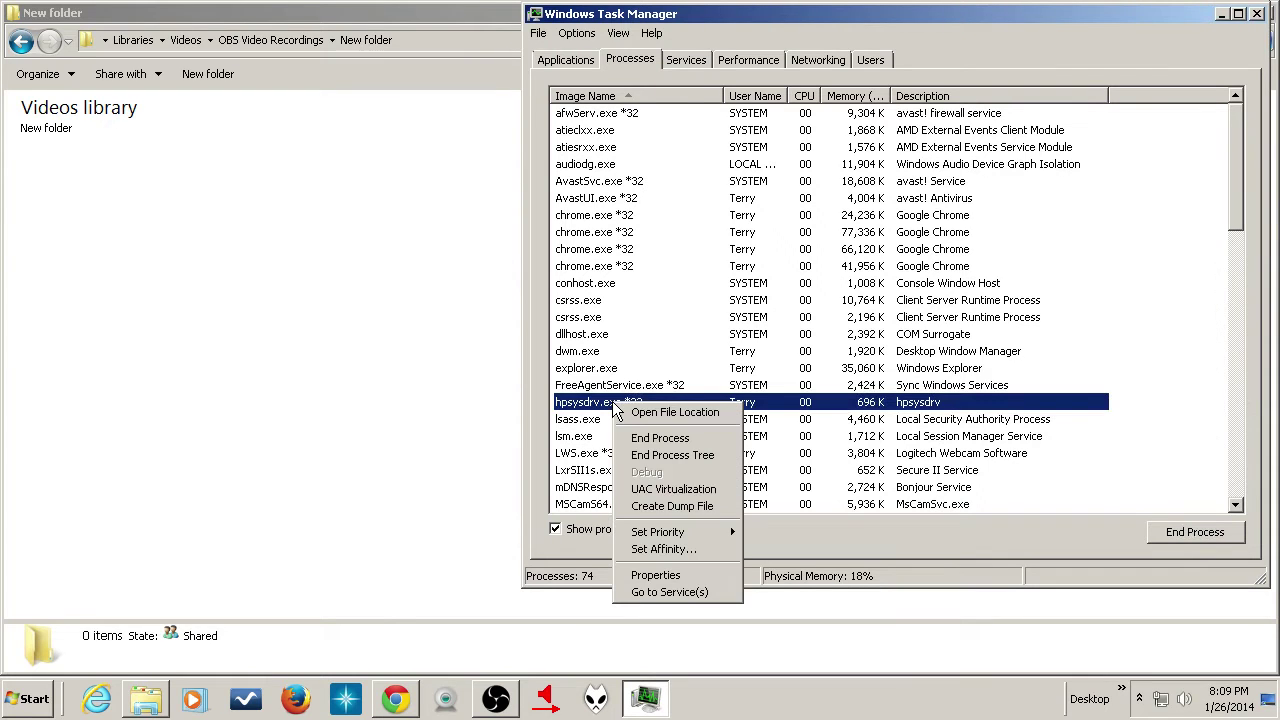
click(655, 438)
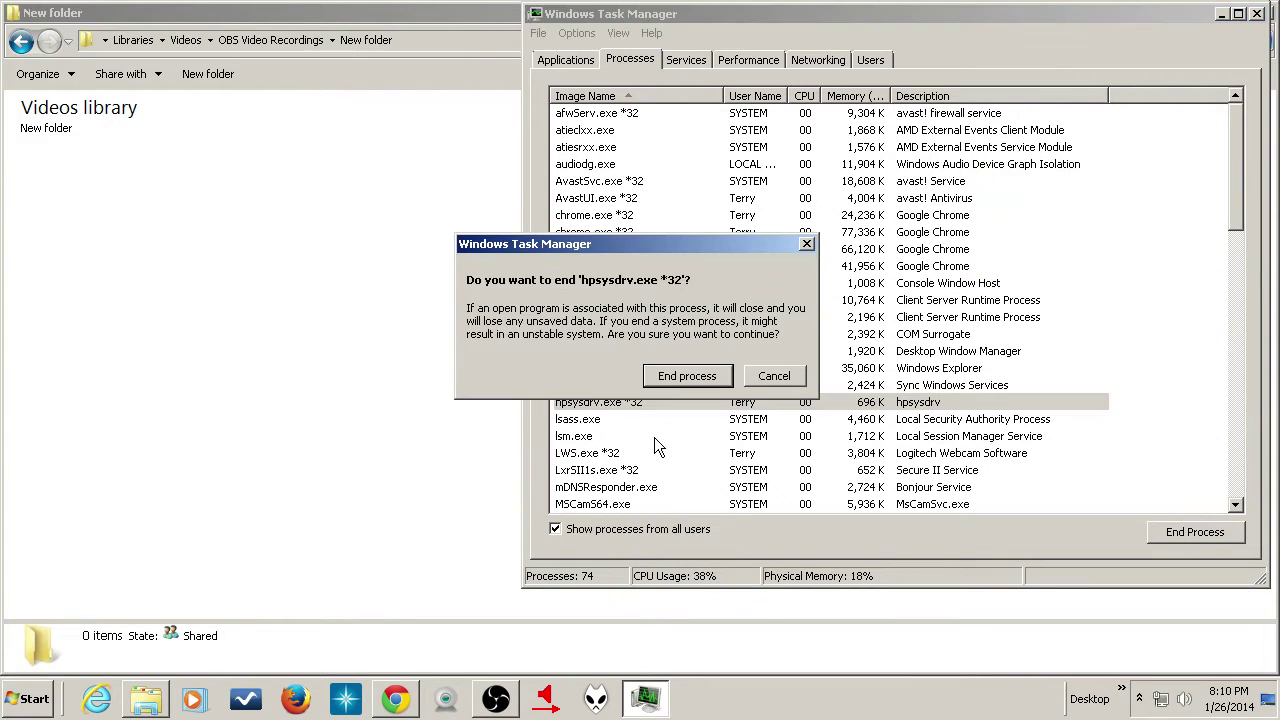
click(688, 378)
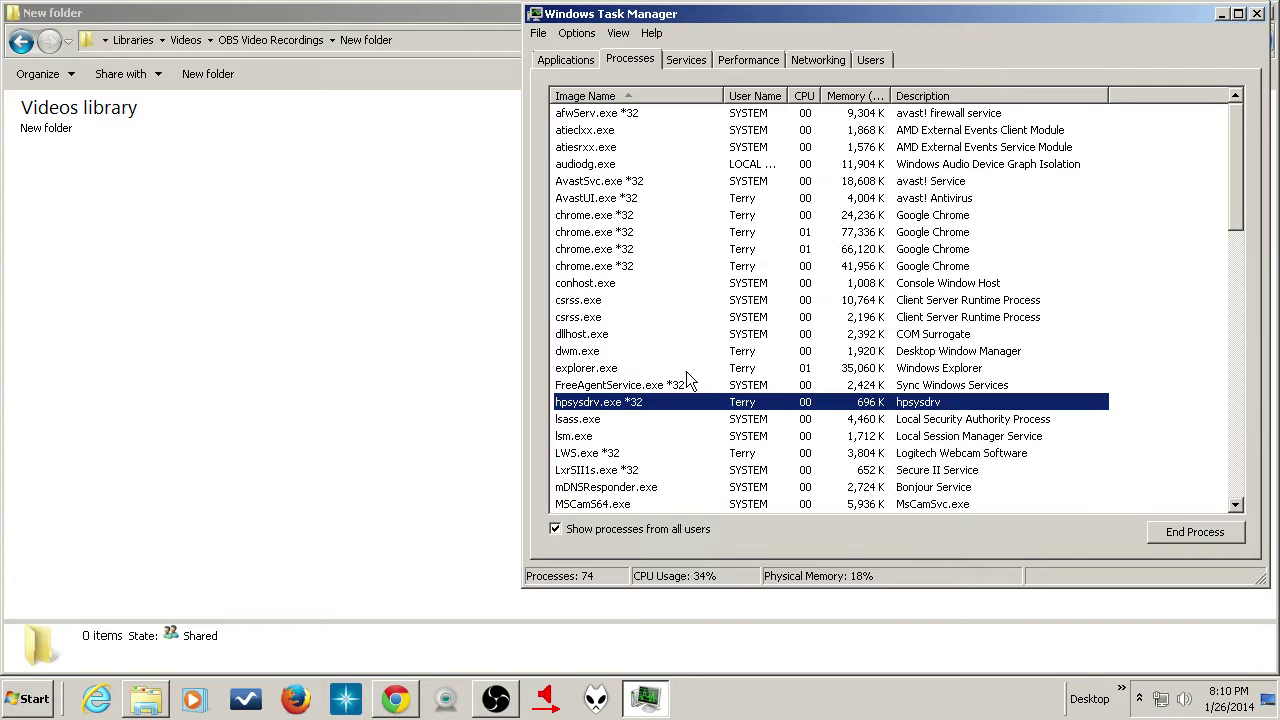
- End the Secure II Service process LxrSII1s.exe and the Bonjour Service process mDNSResponder.exe
scroll(705, 322, down, 8)
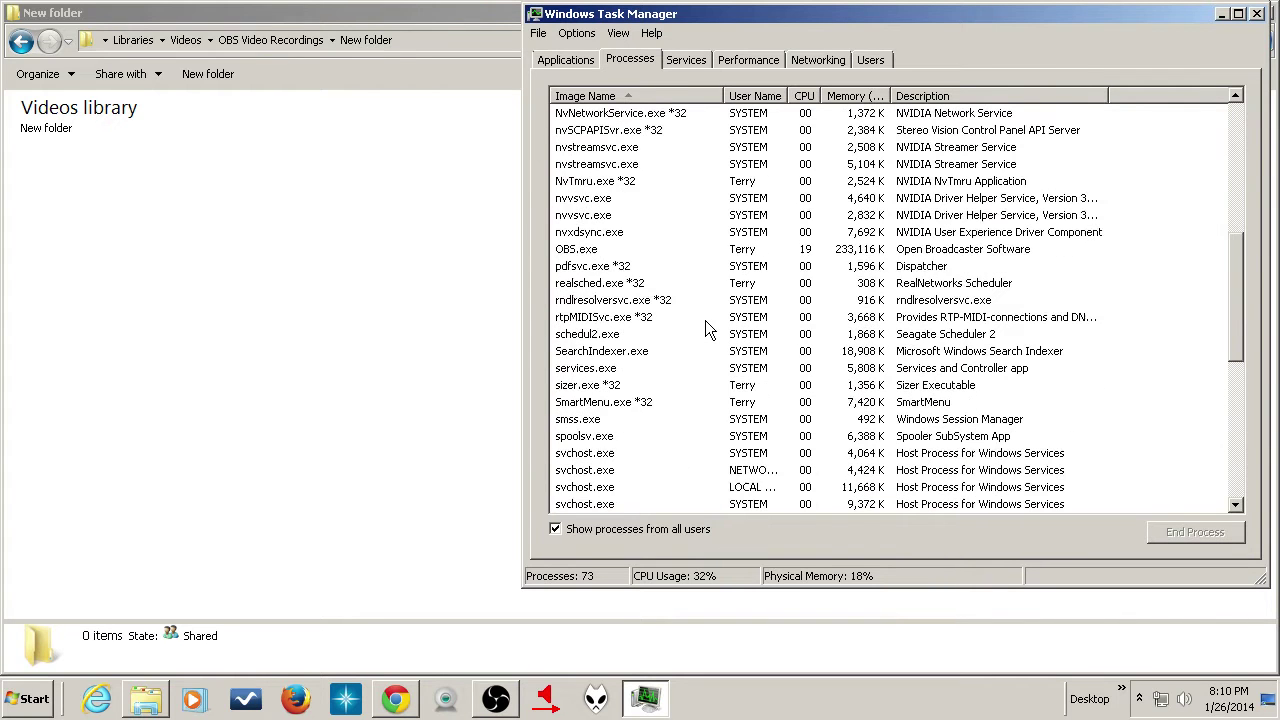
scroll(708, 322, up, 2)
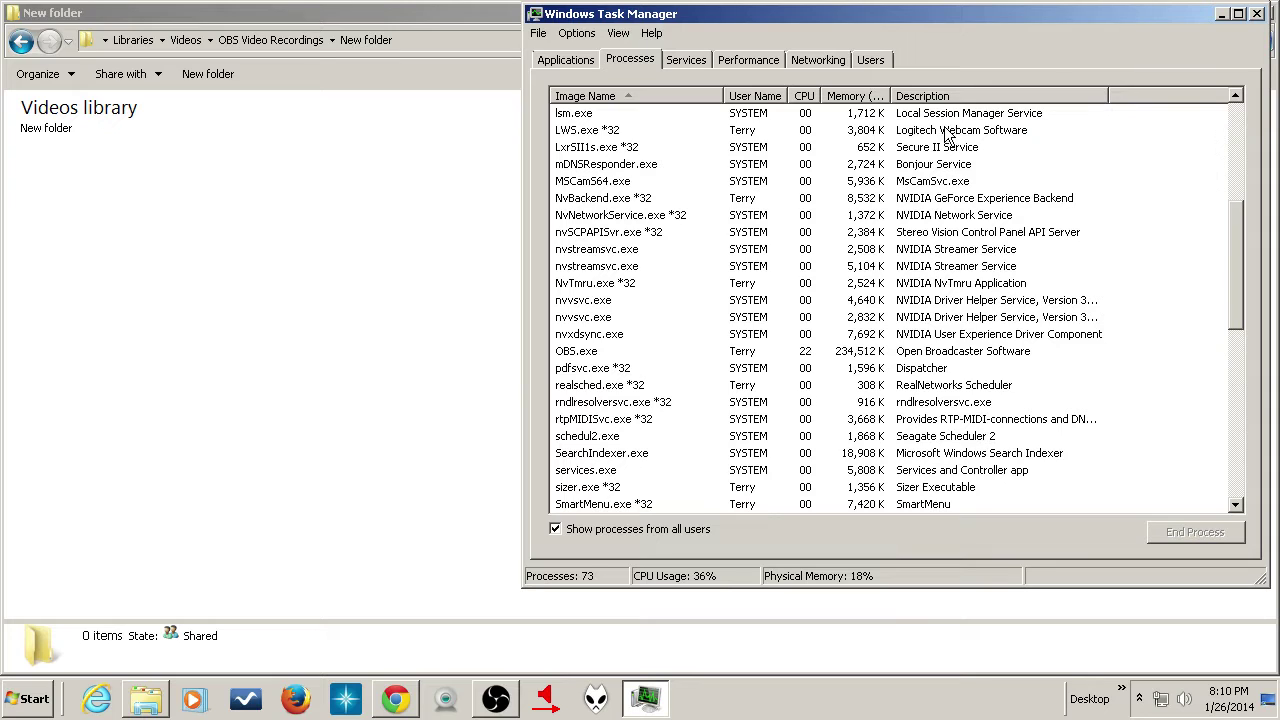
right_click(610, 148)
click(657, 189)
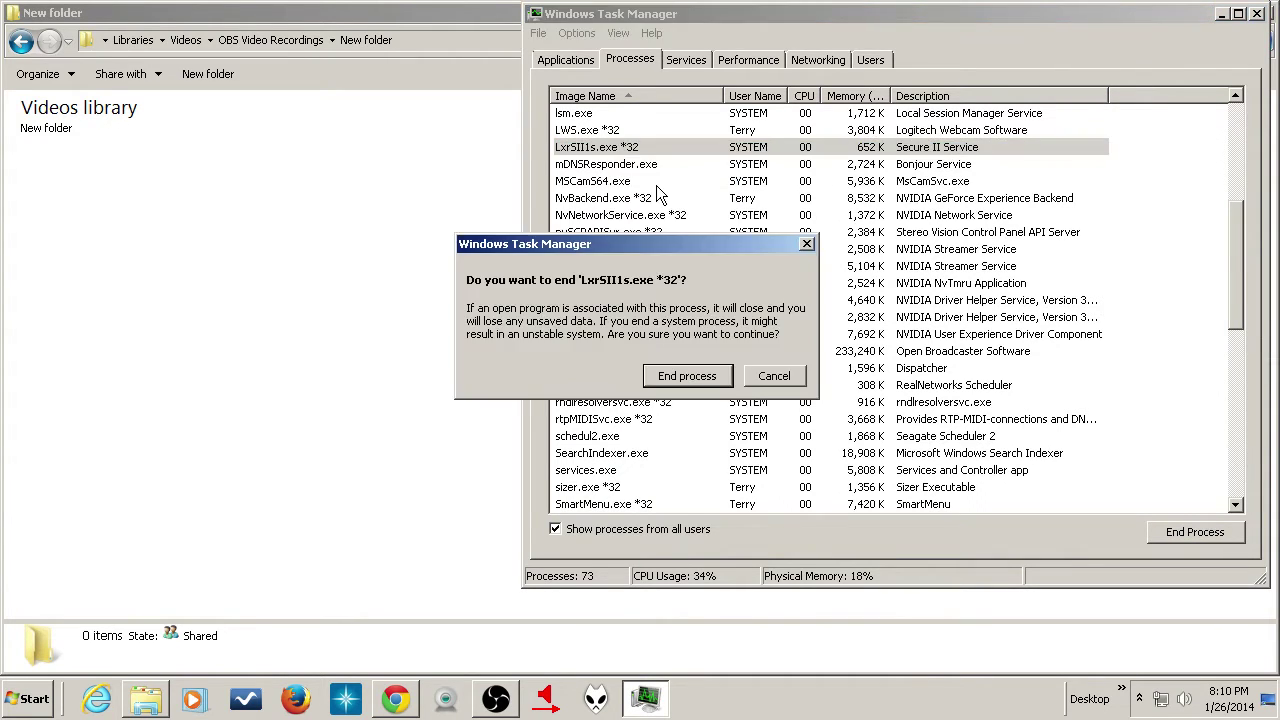
click(680, 380)
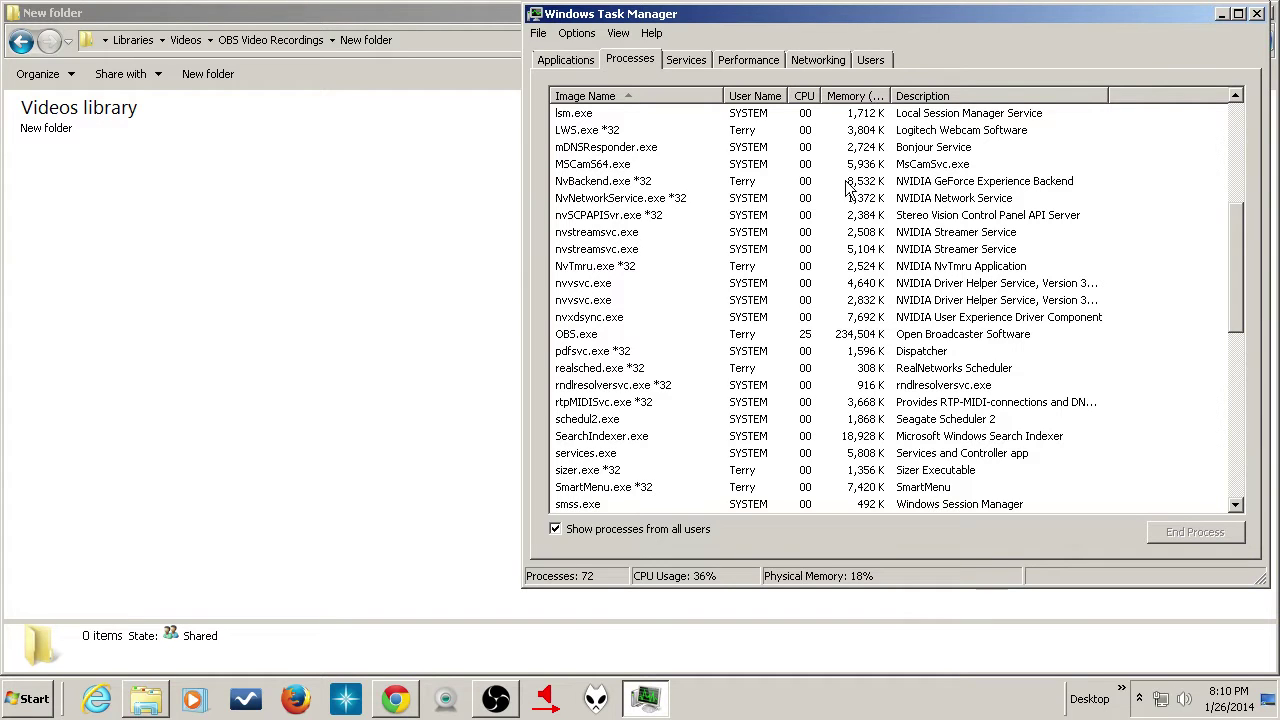
right_click(651, 149)
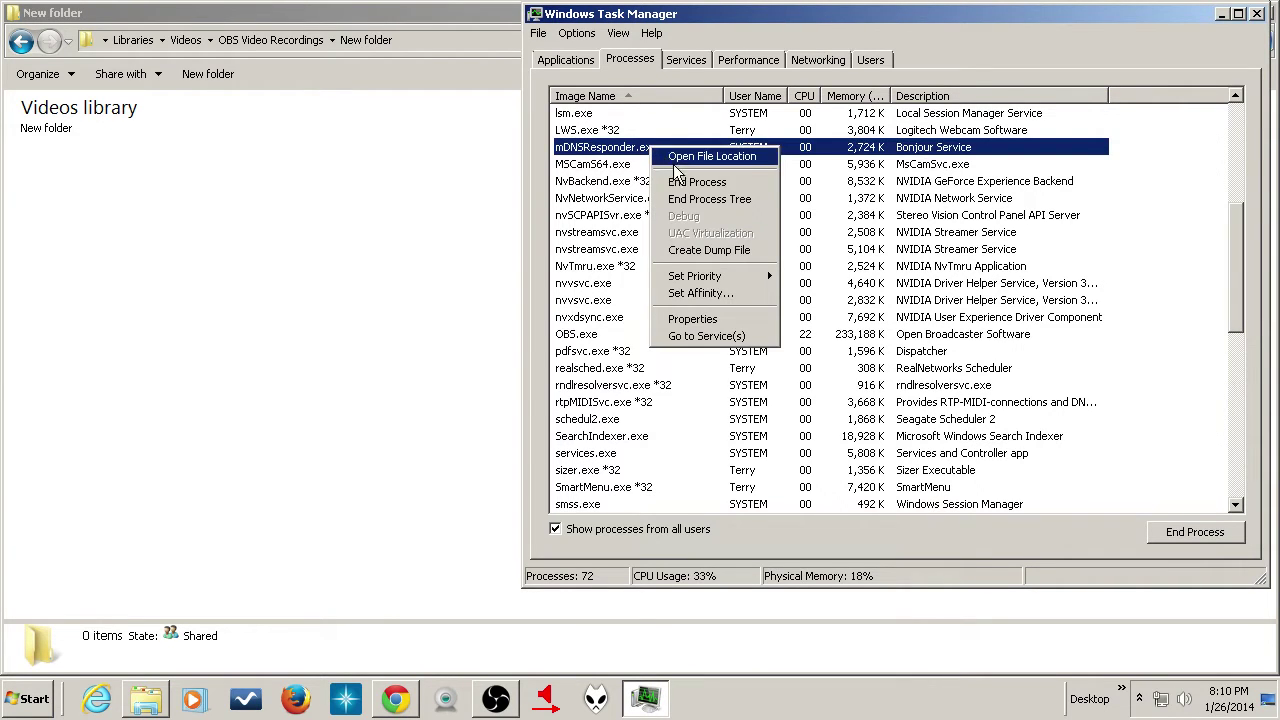
click(683, 183)
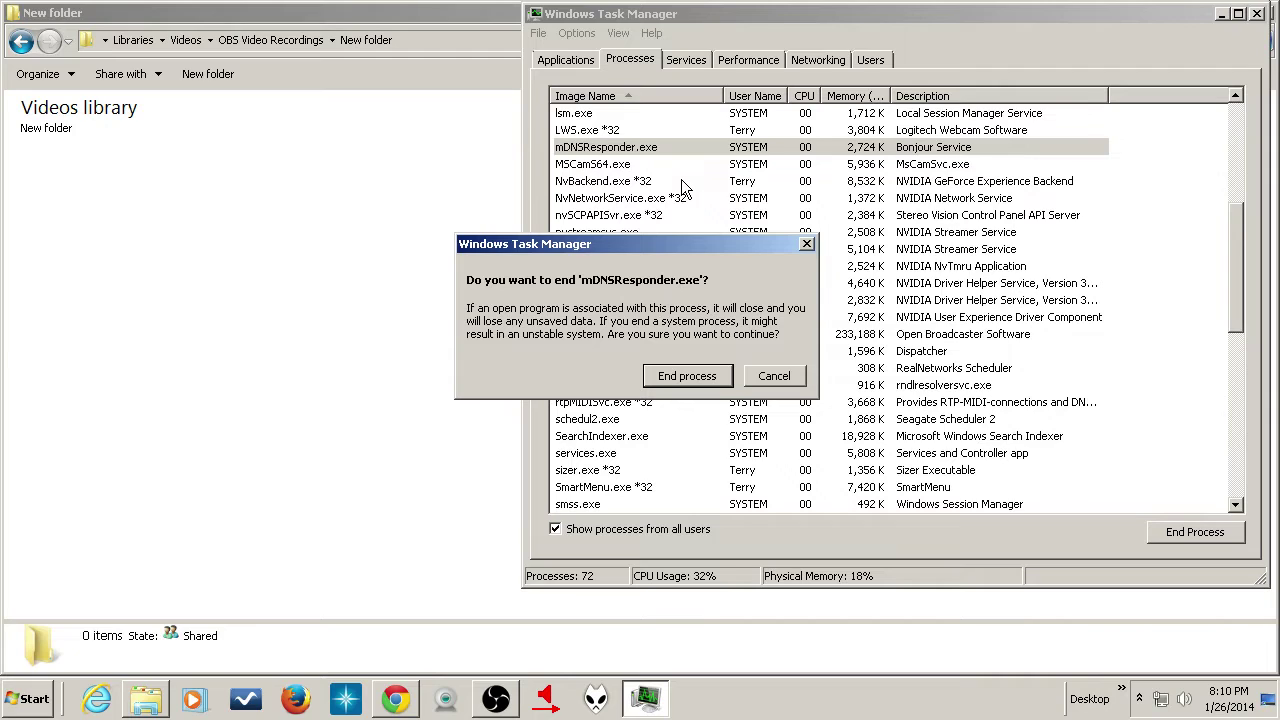
click(693, 378)
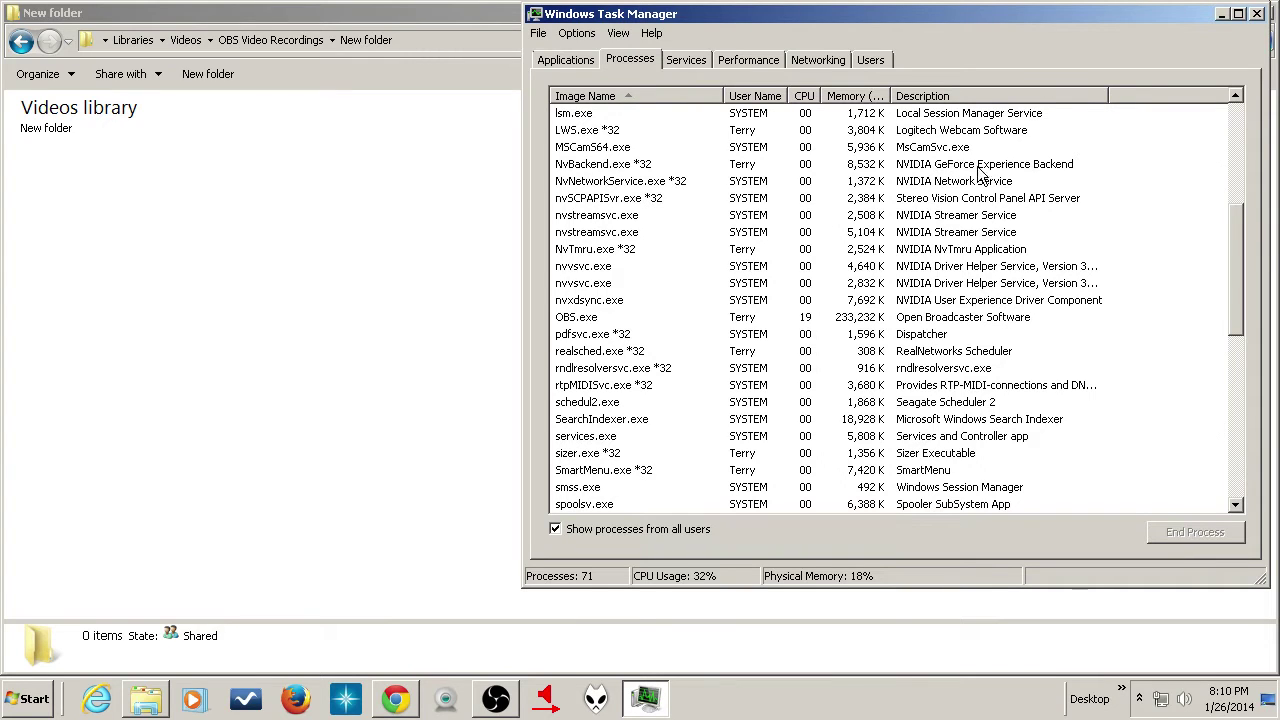
- End the NVIDIA GeForce Experience Backend process NvBackend.exe and the NVIDIA Network Service process NvNetworkService.exe
click(613, 170)
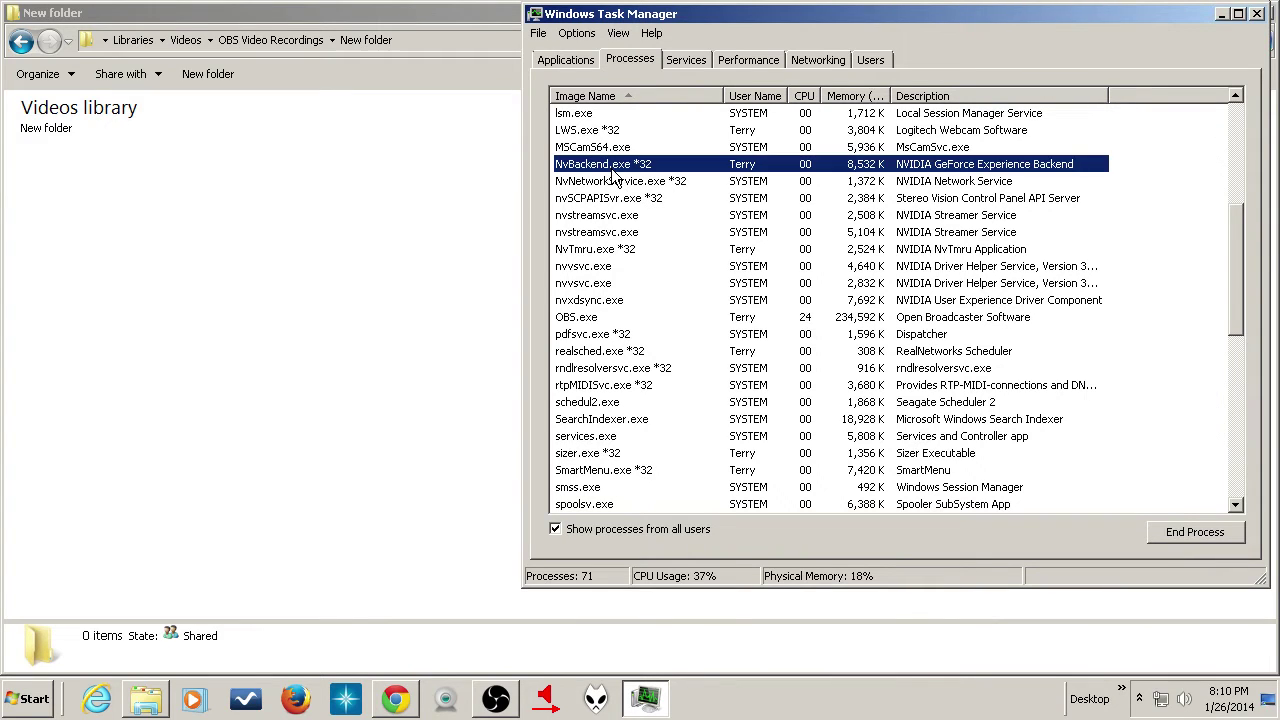
right_click(613, 170)
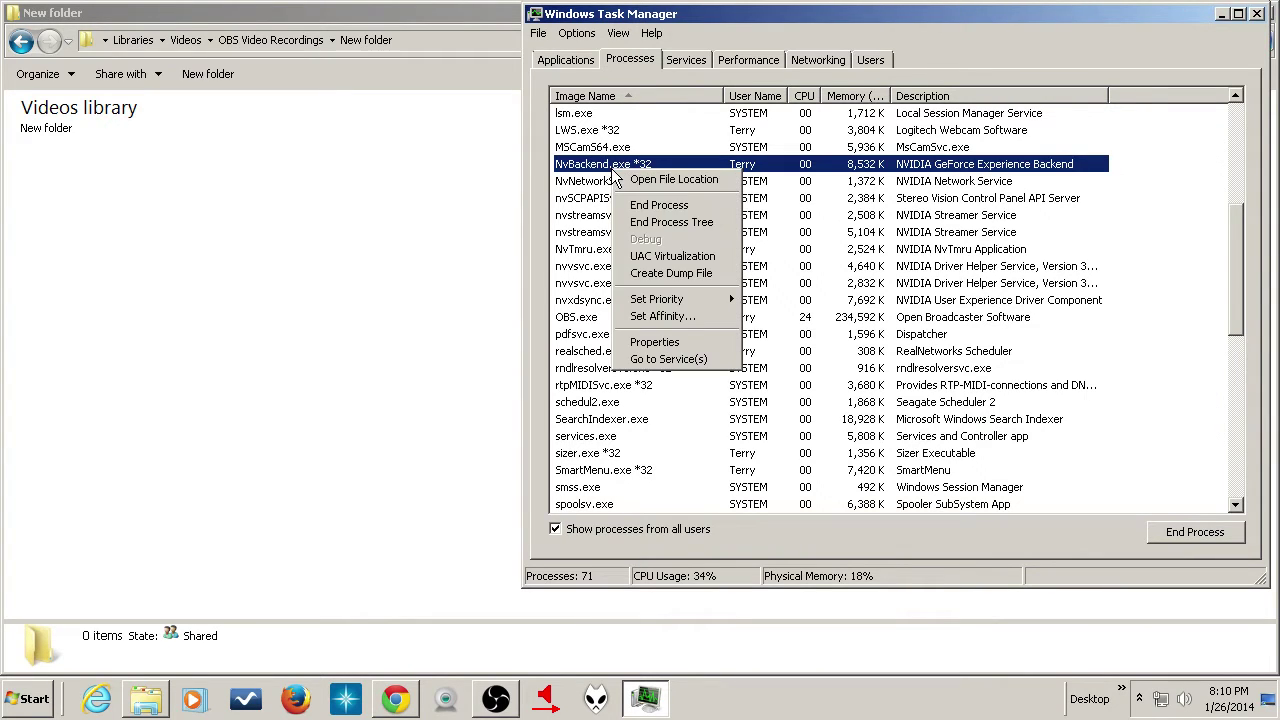
click(660, 206)
click(687, 377)
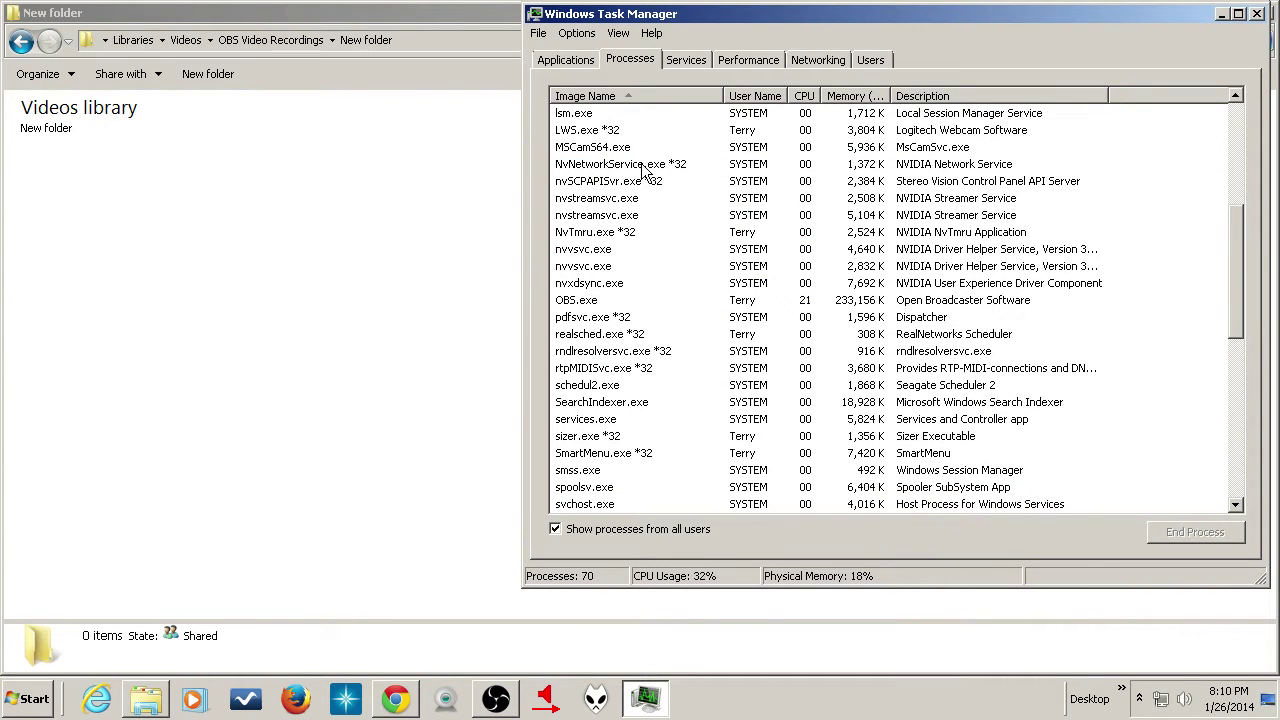
click(645, 172)
right_click(645, 172)
click(682, 202)
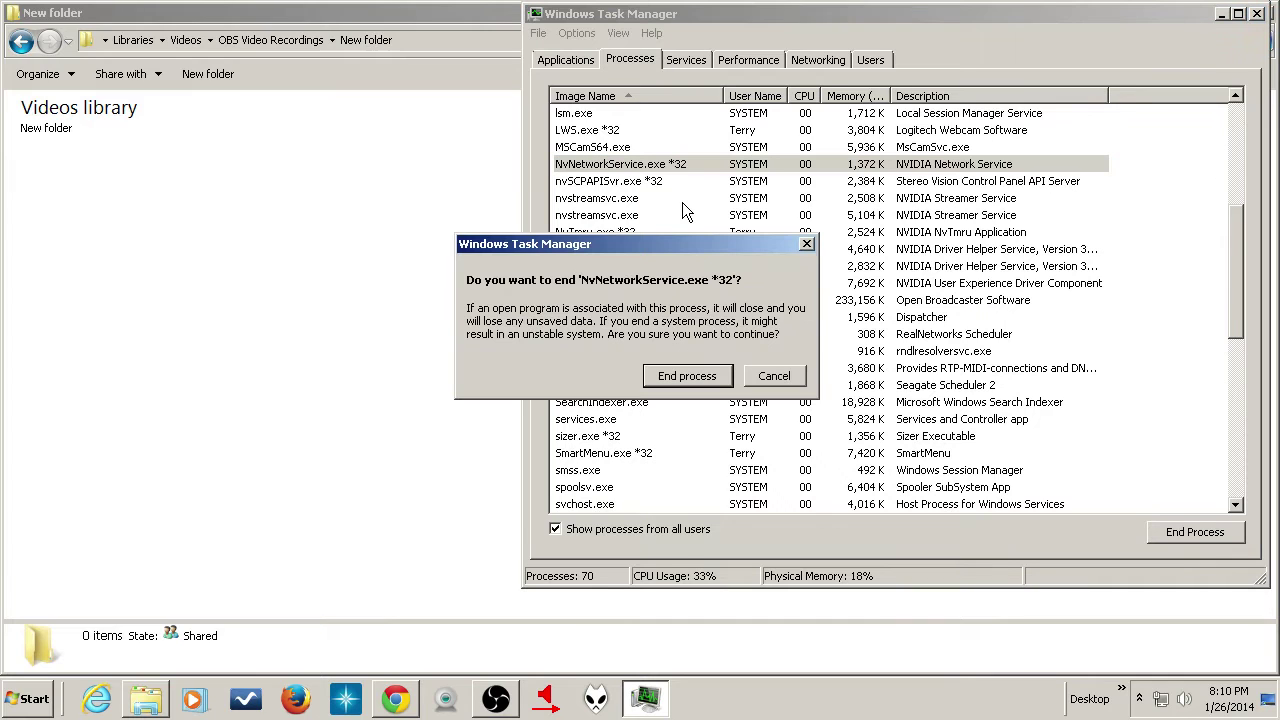
click(687, 377)
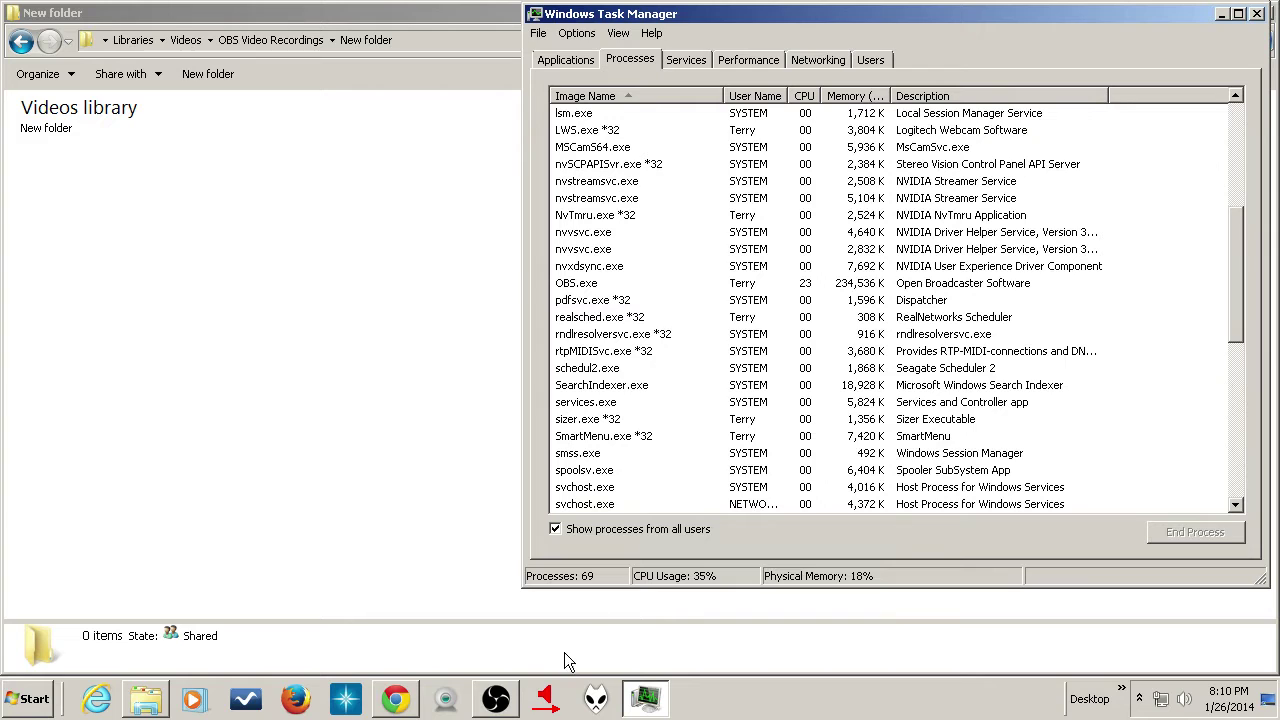
click(500, 698)
click(505, 698)
click(585, 270)
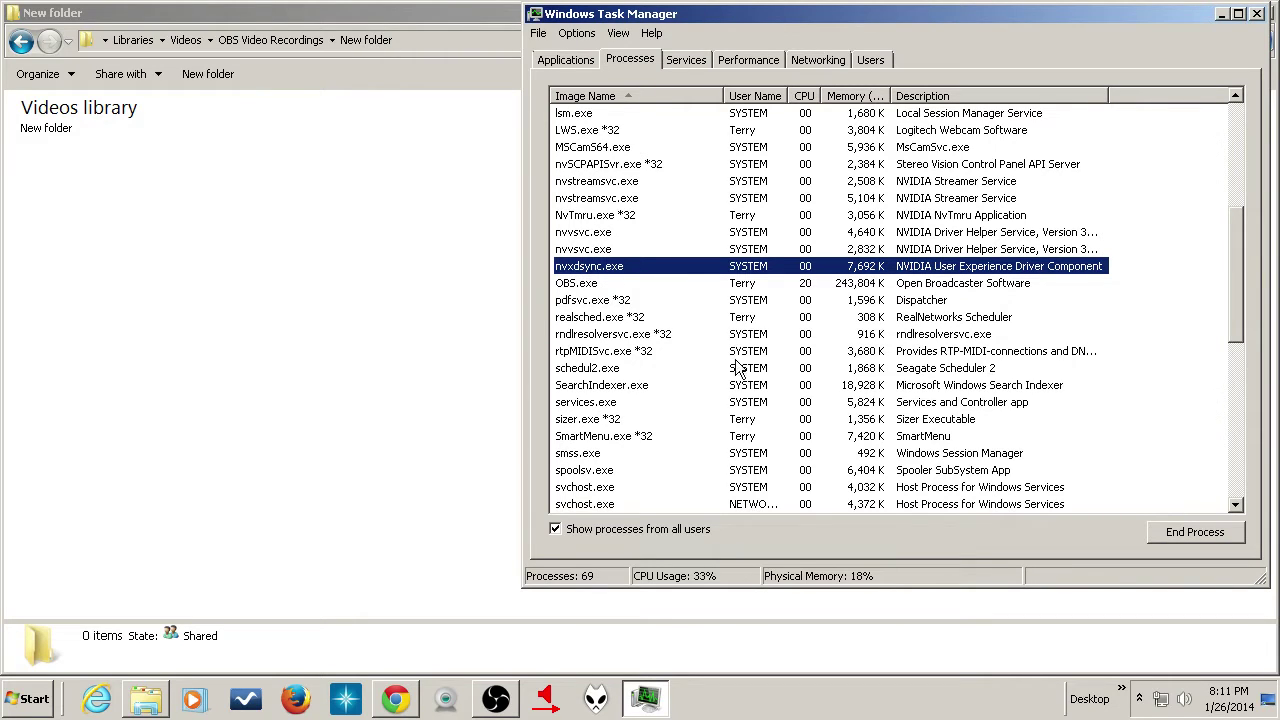
- End the Seagate Scheduler 2 process schedul2.exe and the SmartMenu.exe process
right_click(598, 370)
click(640, 407)
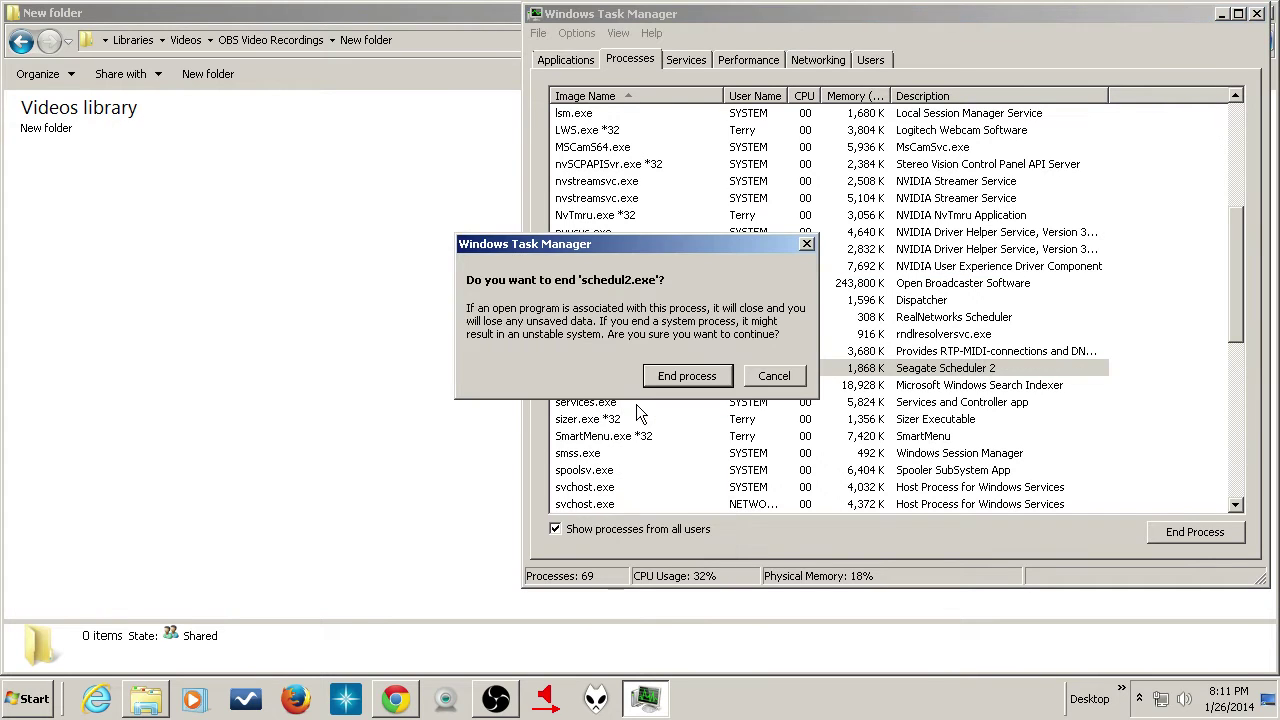
click(687, 378)
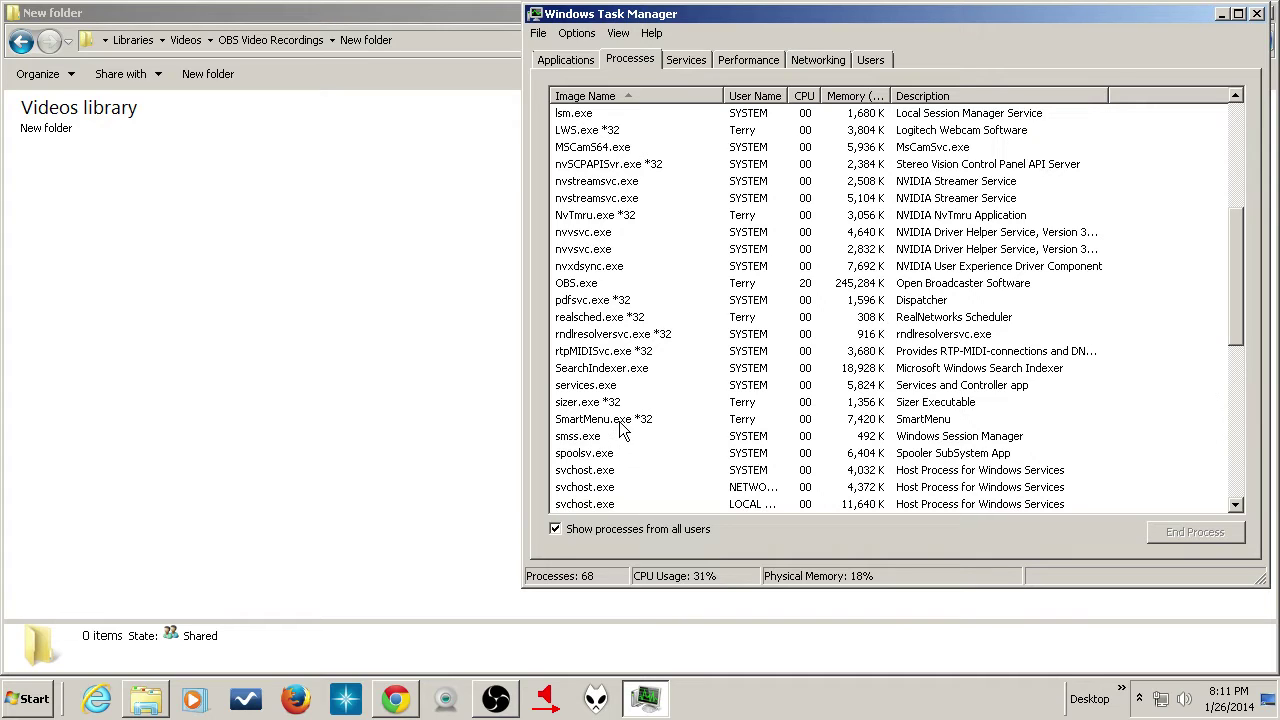
click(619, 422)
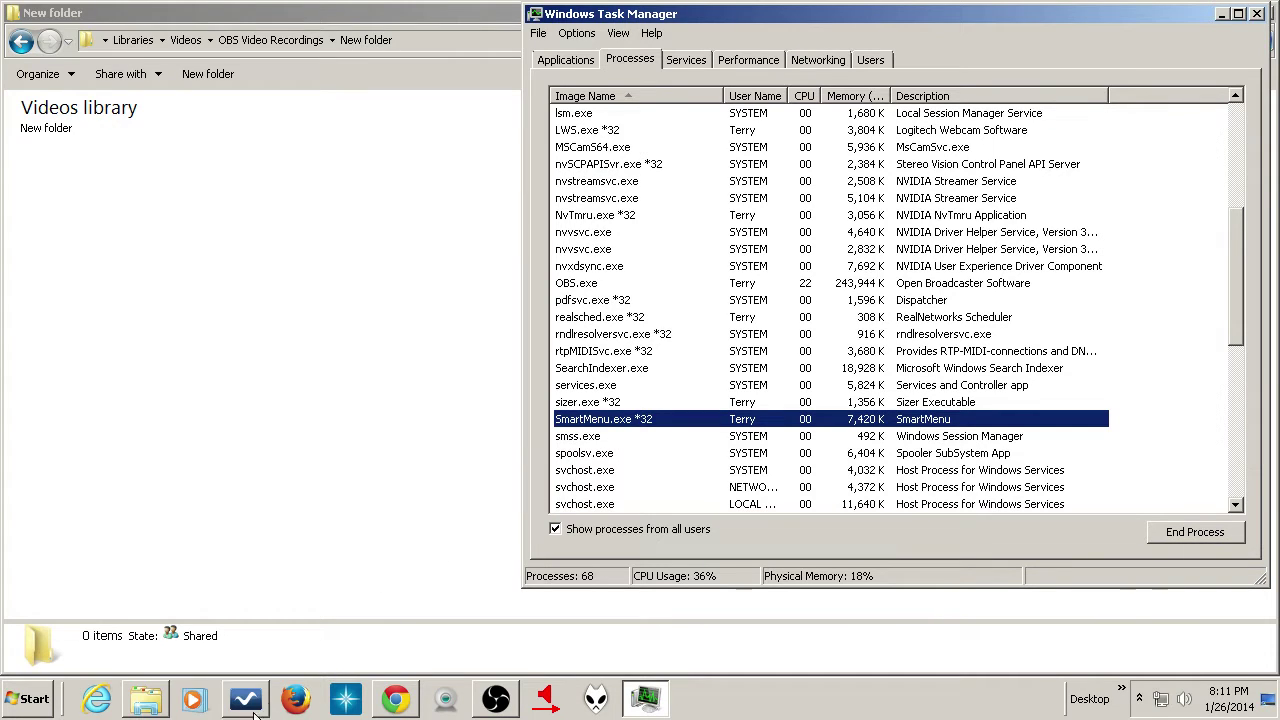
right_click(635, 421)
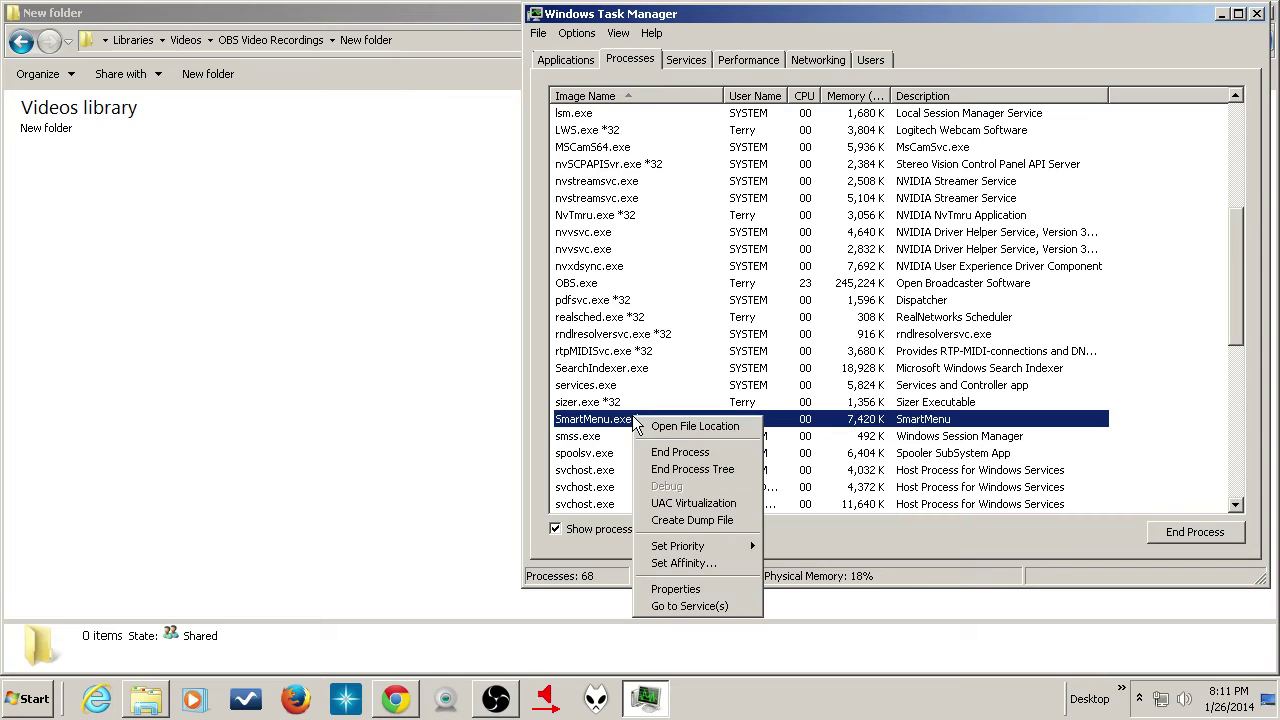
click(674, 454)
click(690, 376)
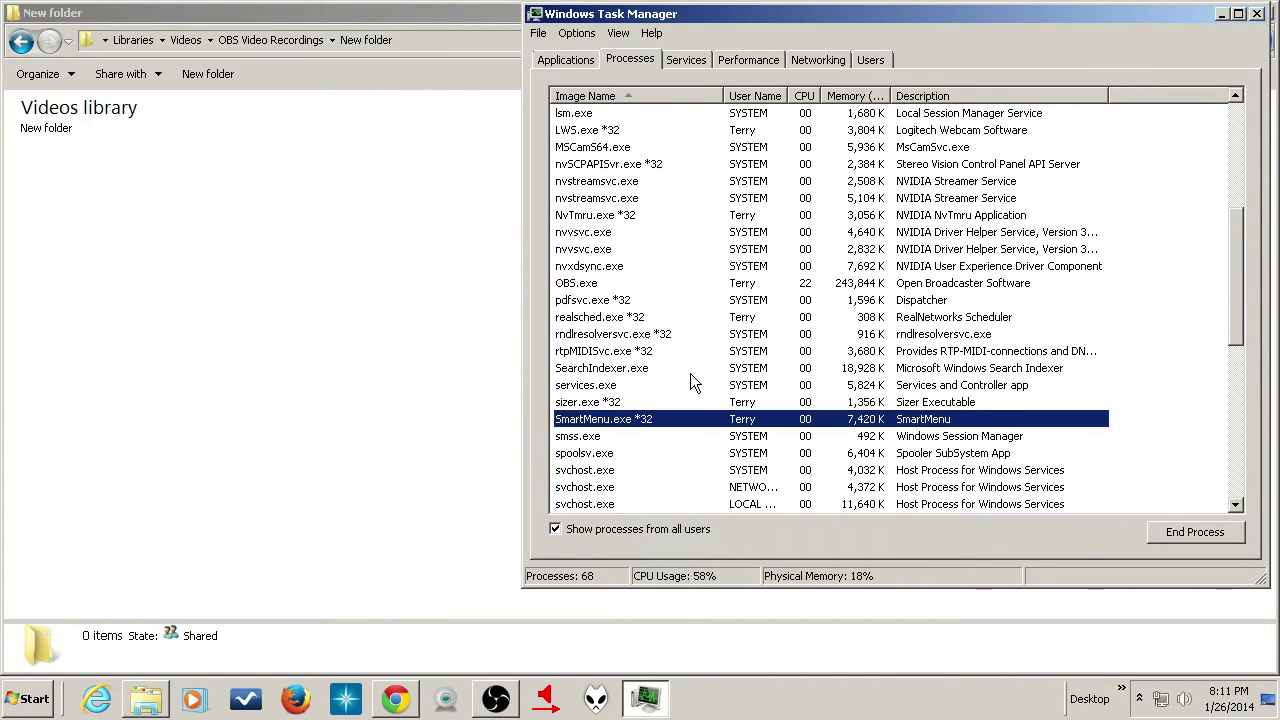
- End the Microsoft Windows Search Indexer process SearchIndexer.exe and the RTP-MIDI process rtpMIDISvc.exe
click(645, 371)
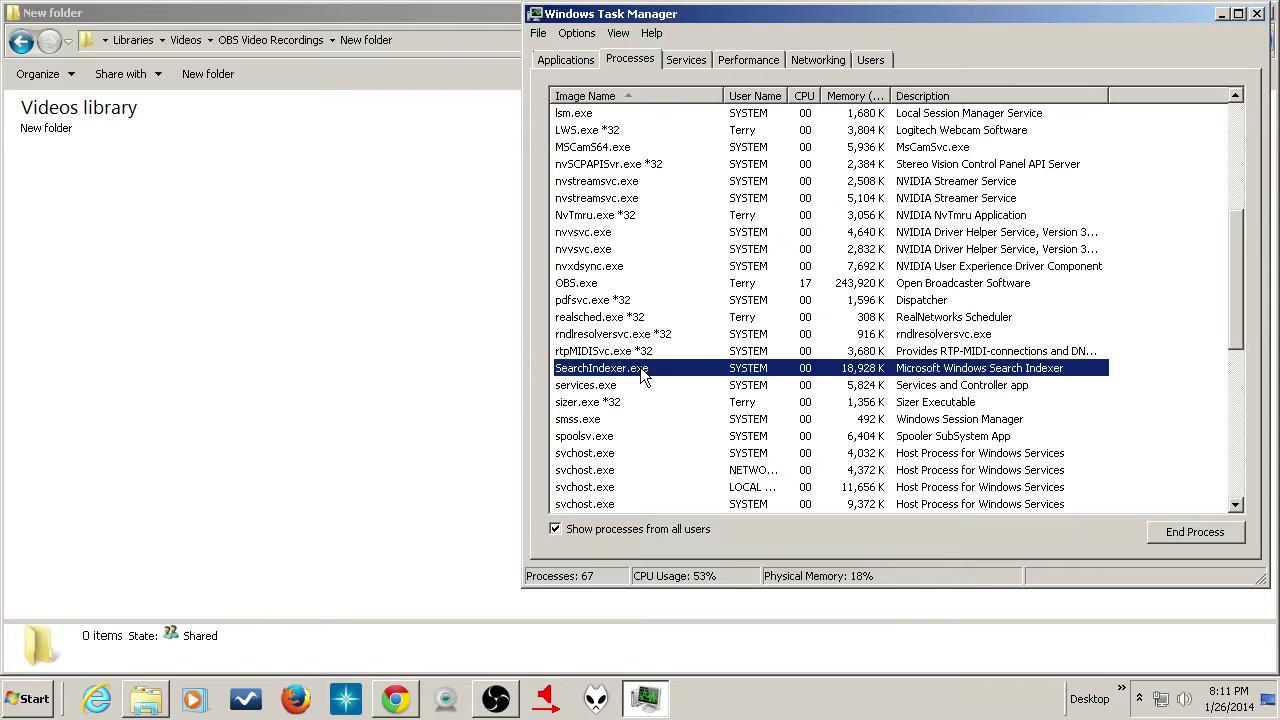
right_click(661, 367)
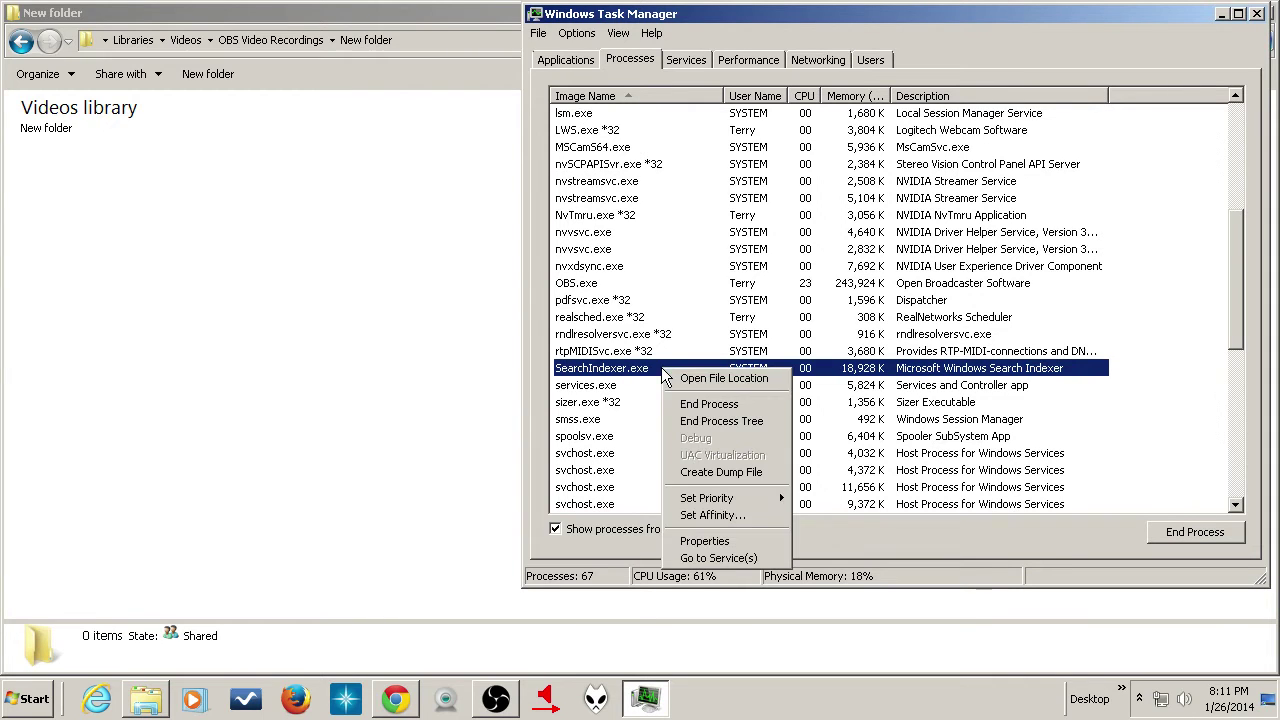
click(710, 403)
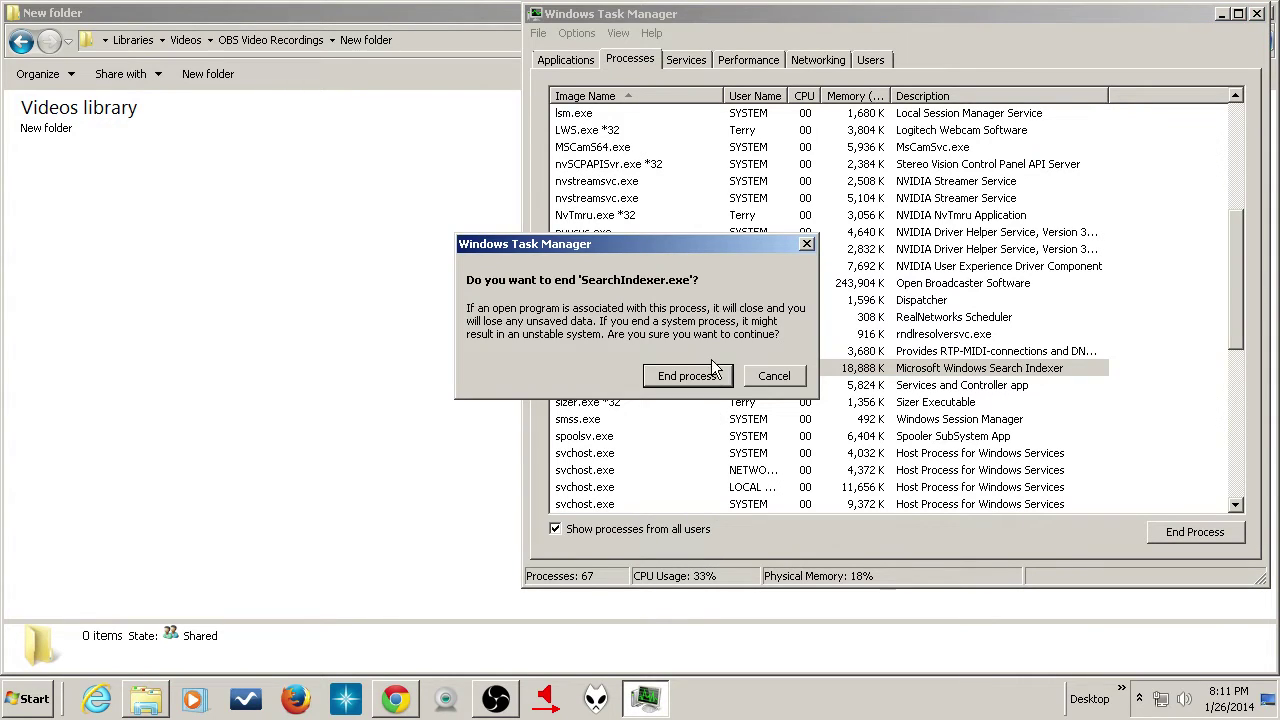
click(711, 379)
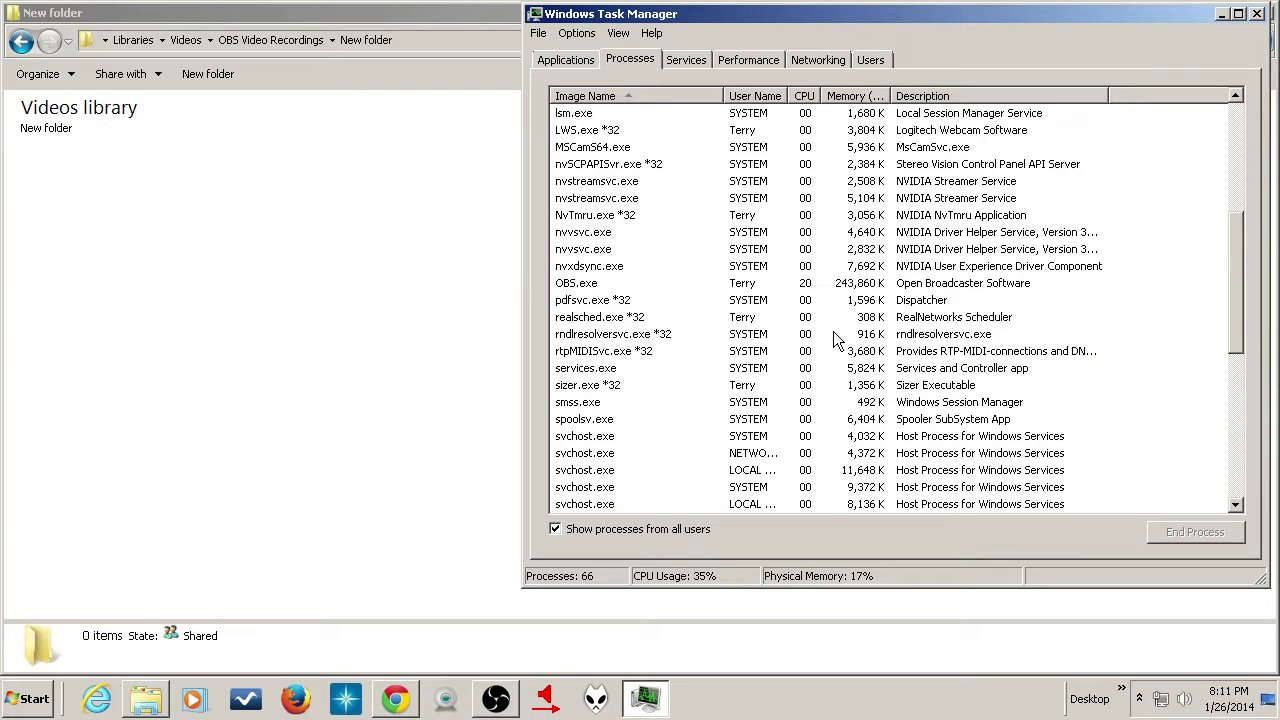
click(635, 365)
click(627, 354)
right_click(627, 354)
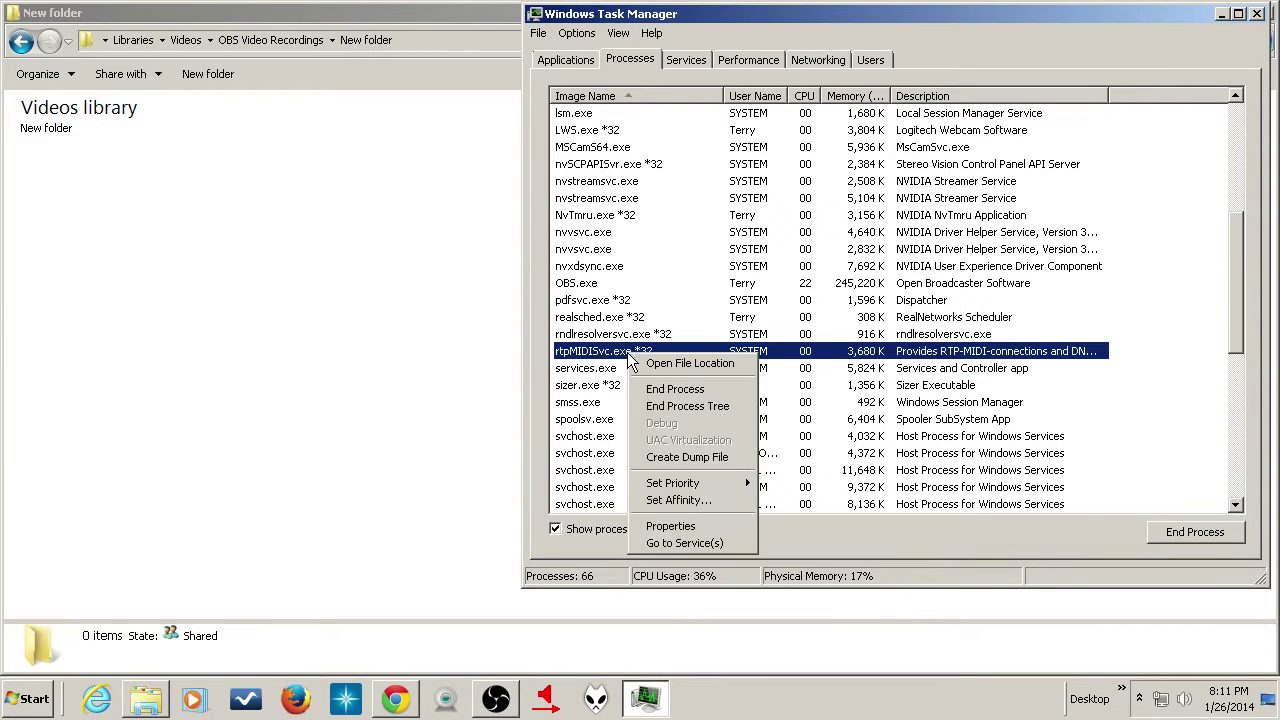
click(672, 392)
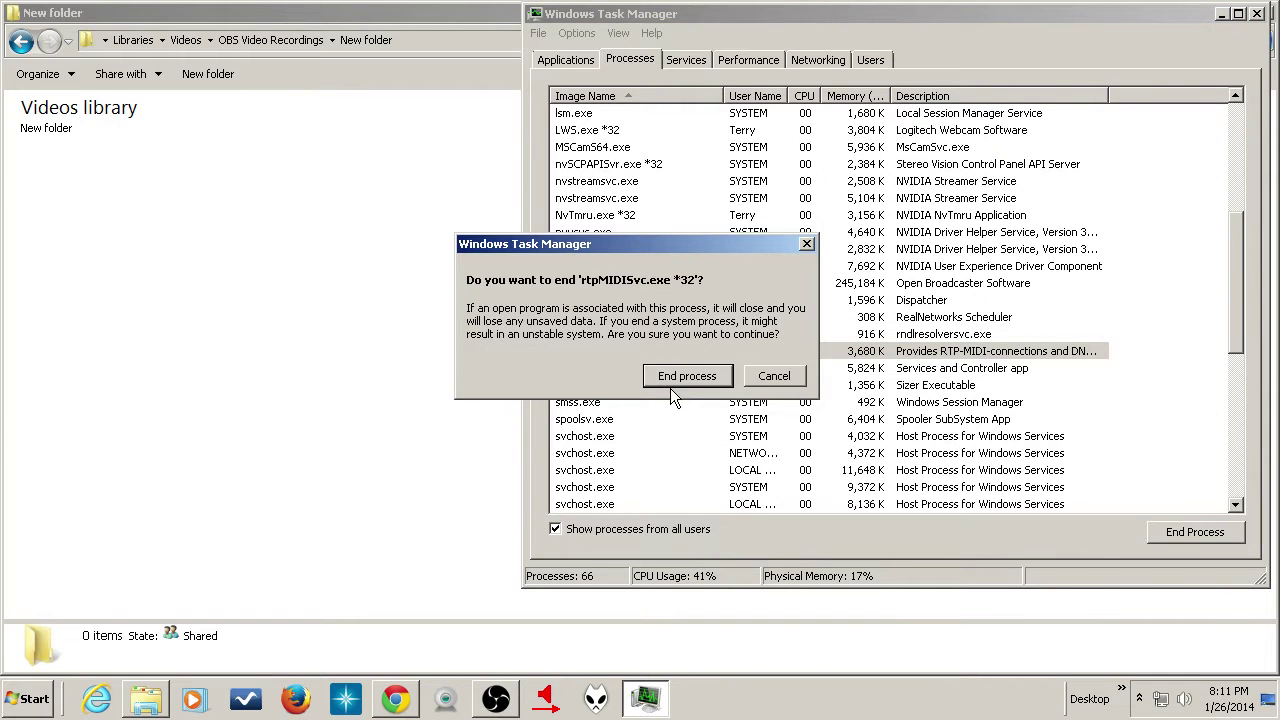
click(672, 378)
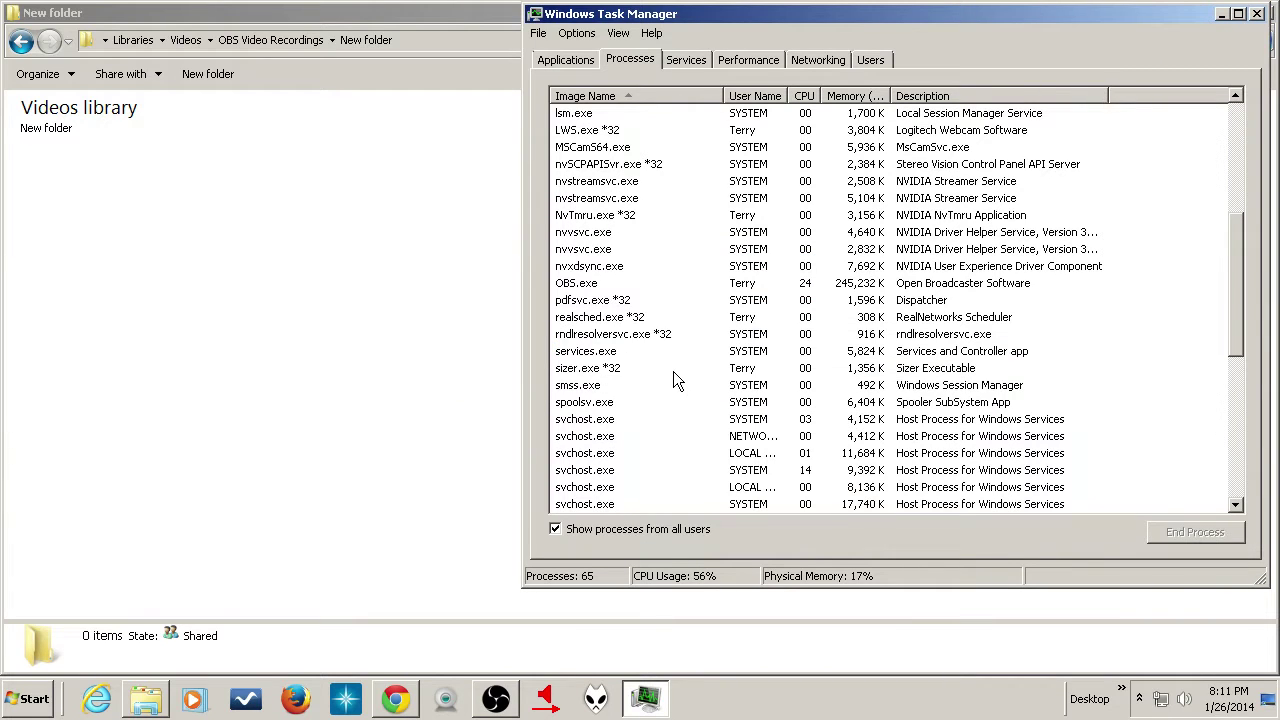
- End the RealNetworks Scheduler process realsched.exe
click(685, 62)
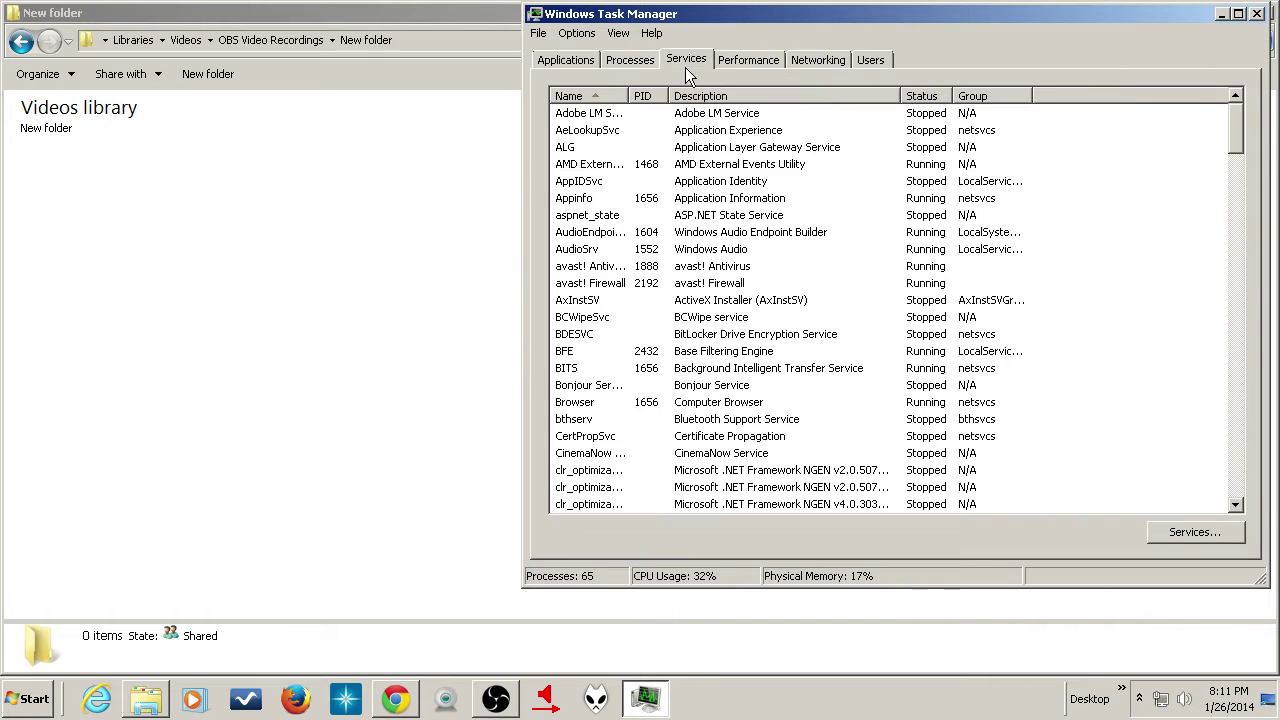
click(630, 62)
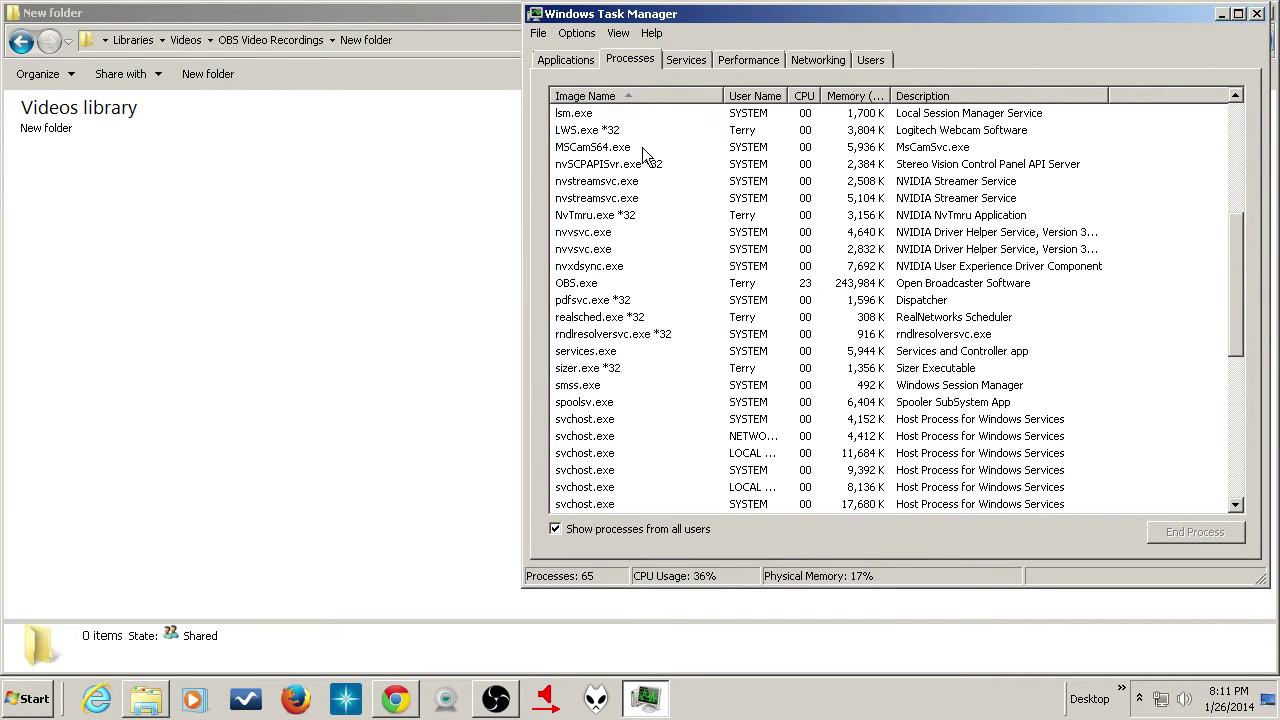
click(614, 320)
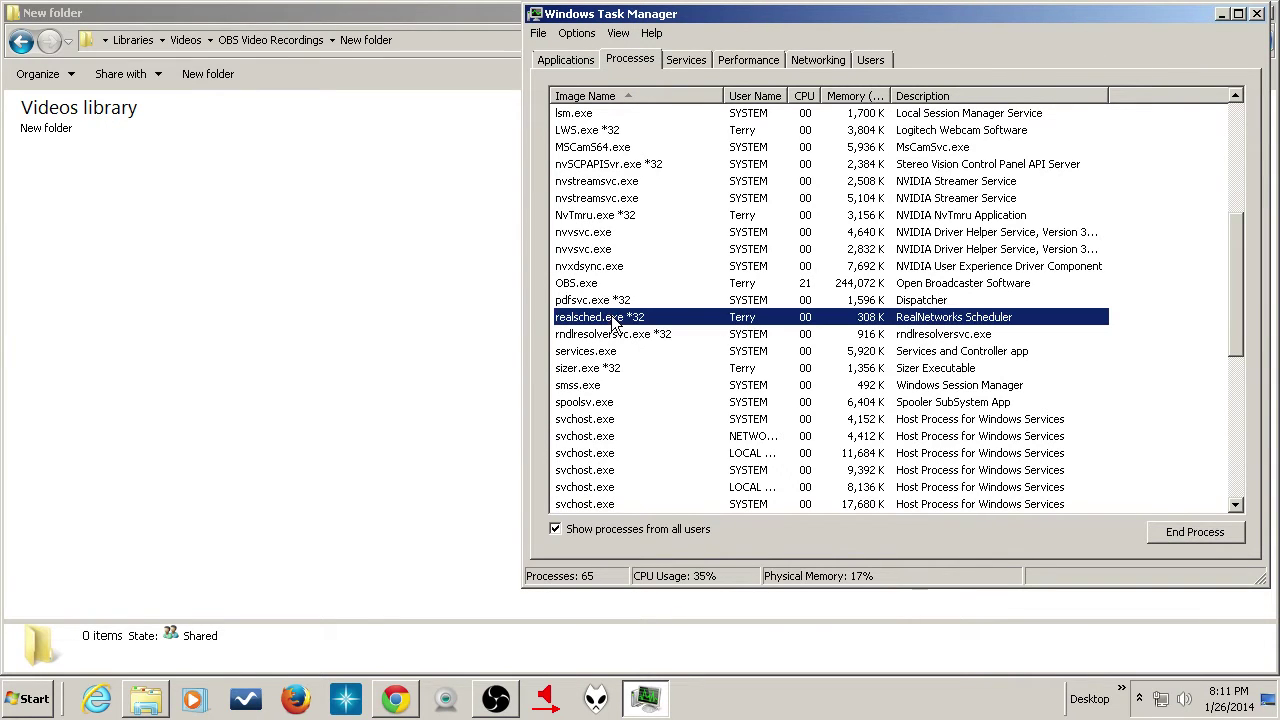
right_click(613, 318)
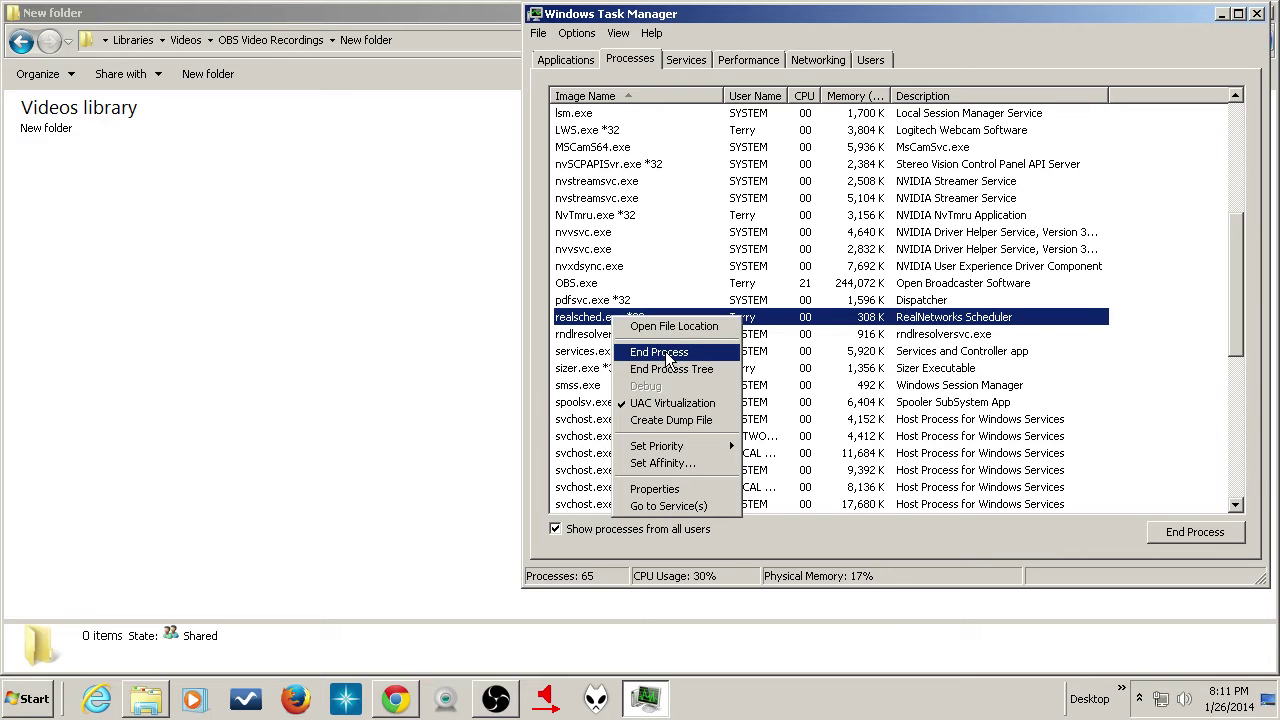
click(662, 352)
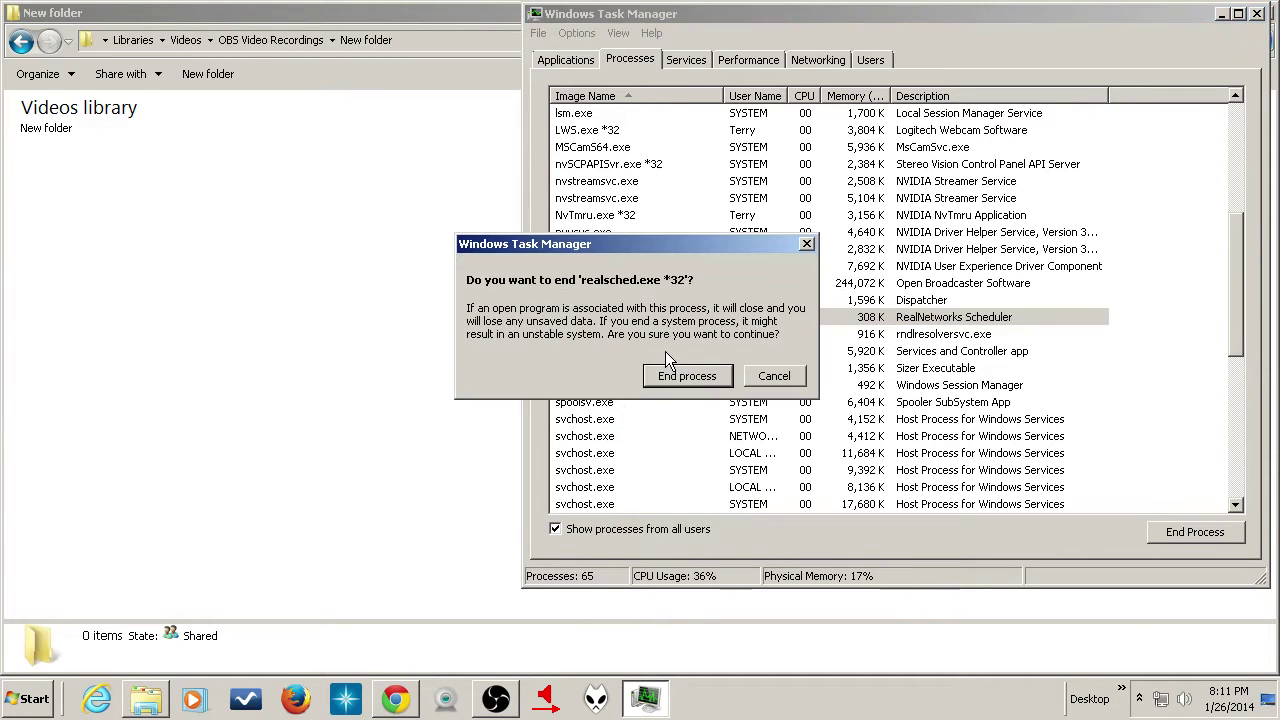
click(688, 378)
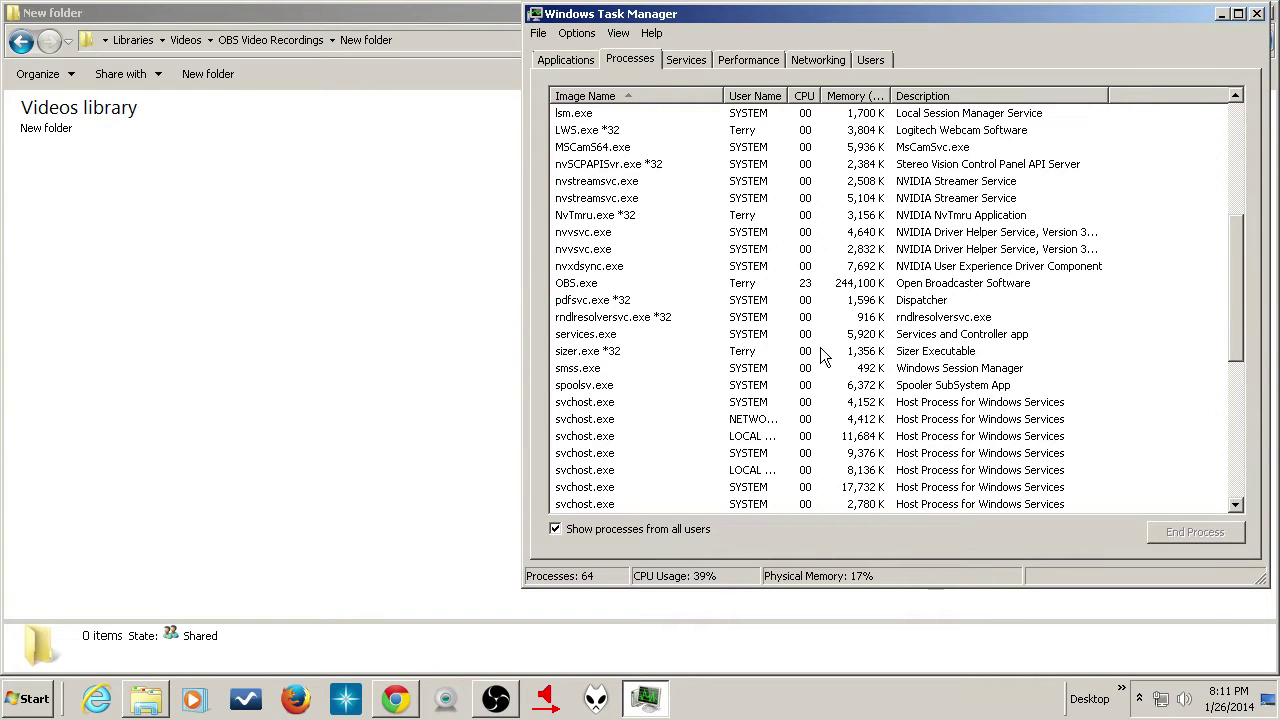
- End the TeamViewer 9 process TeamViewer_Service.exe
scroll(817, 400, down, 7)
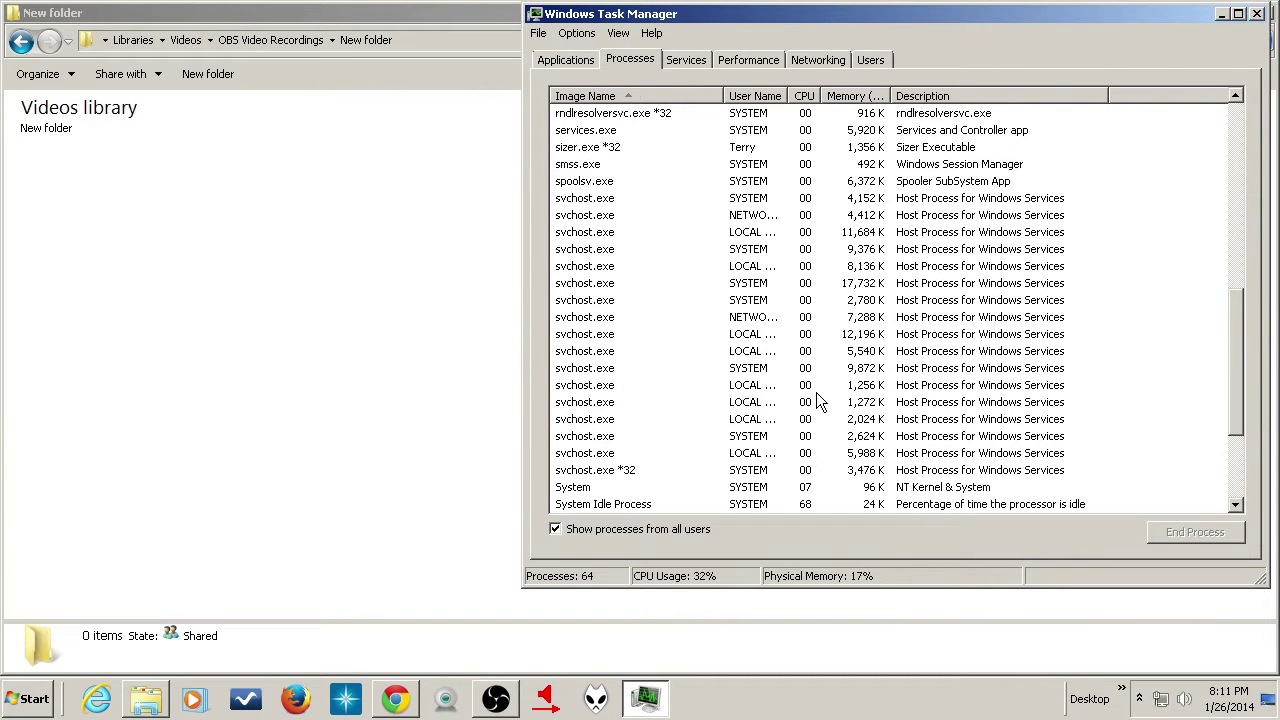
scroll(817, 400, down, 1)
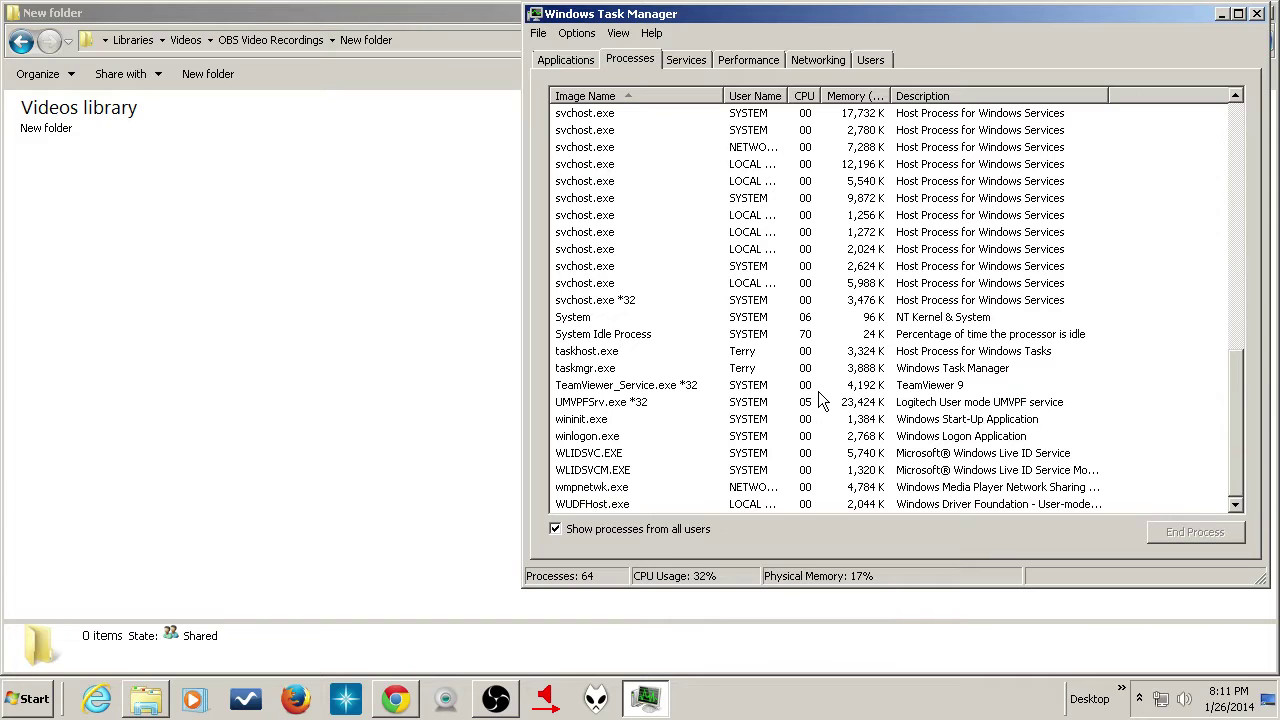
click(921, 389)
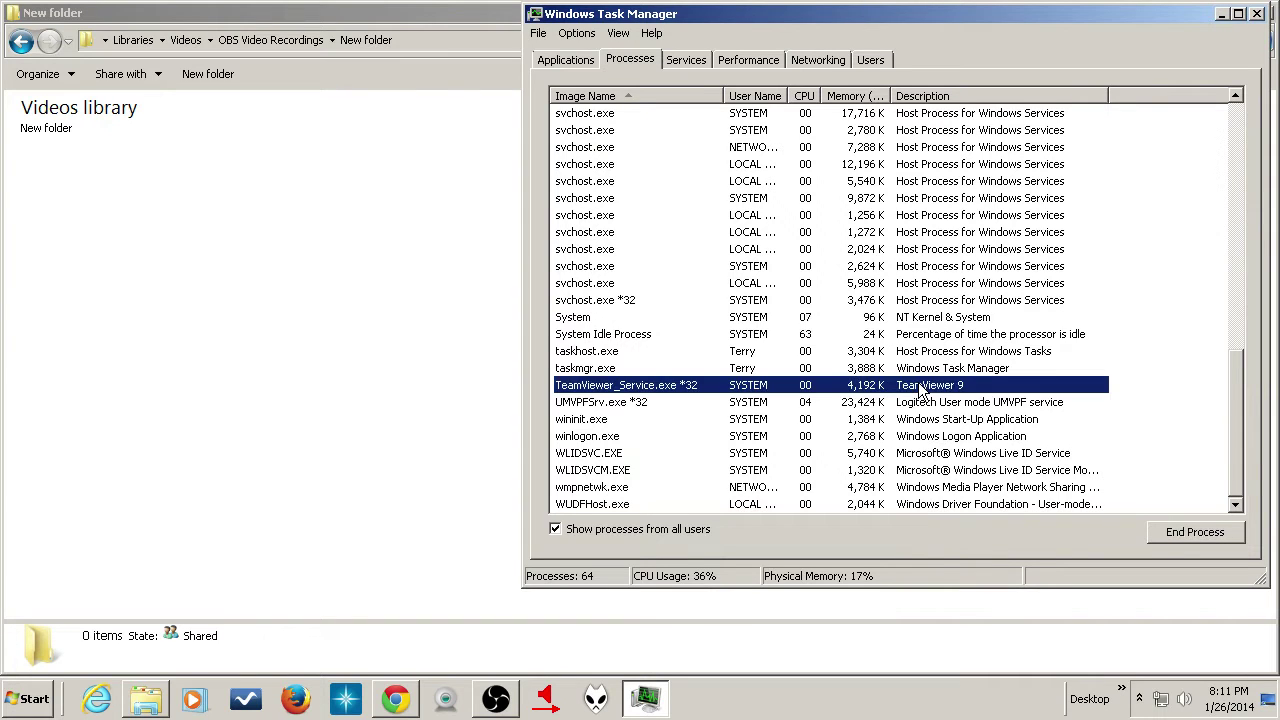
right_click(921, 390)
click(962, 418)
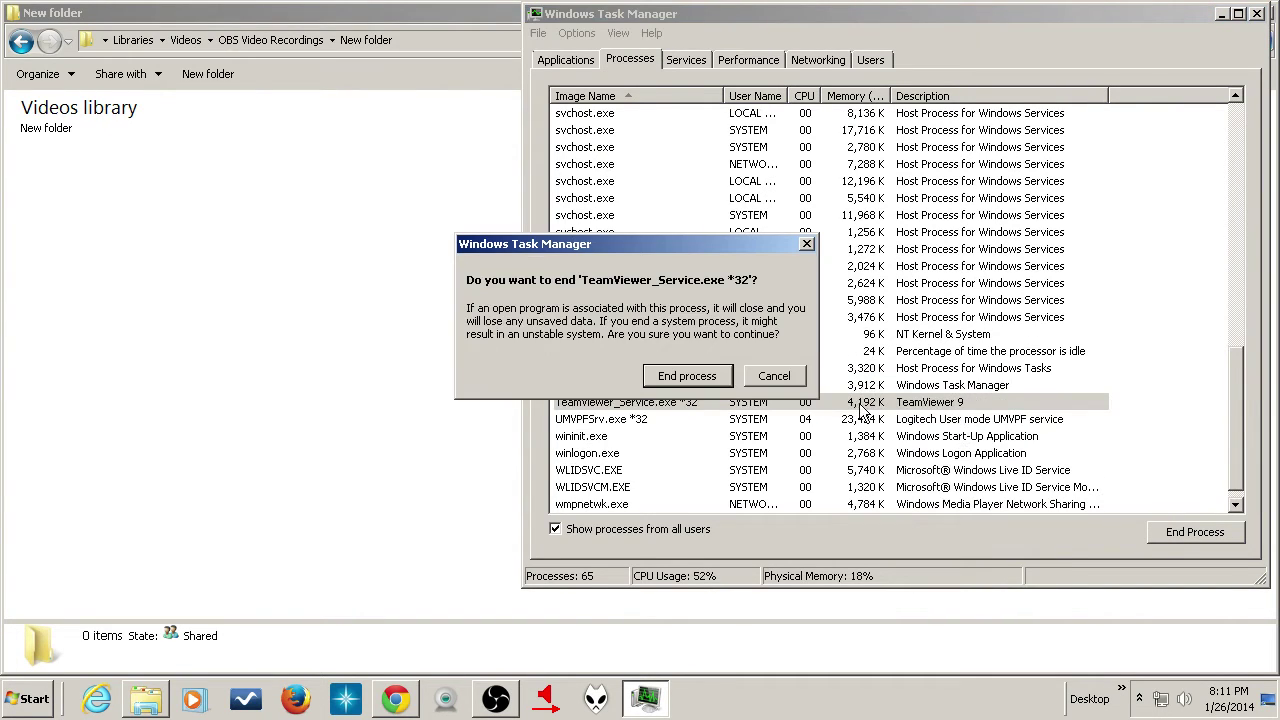
click(701, 375)
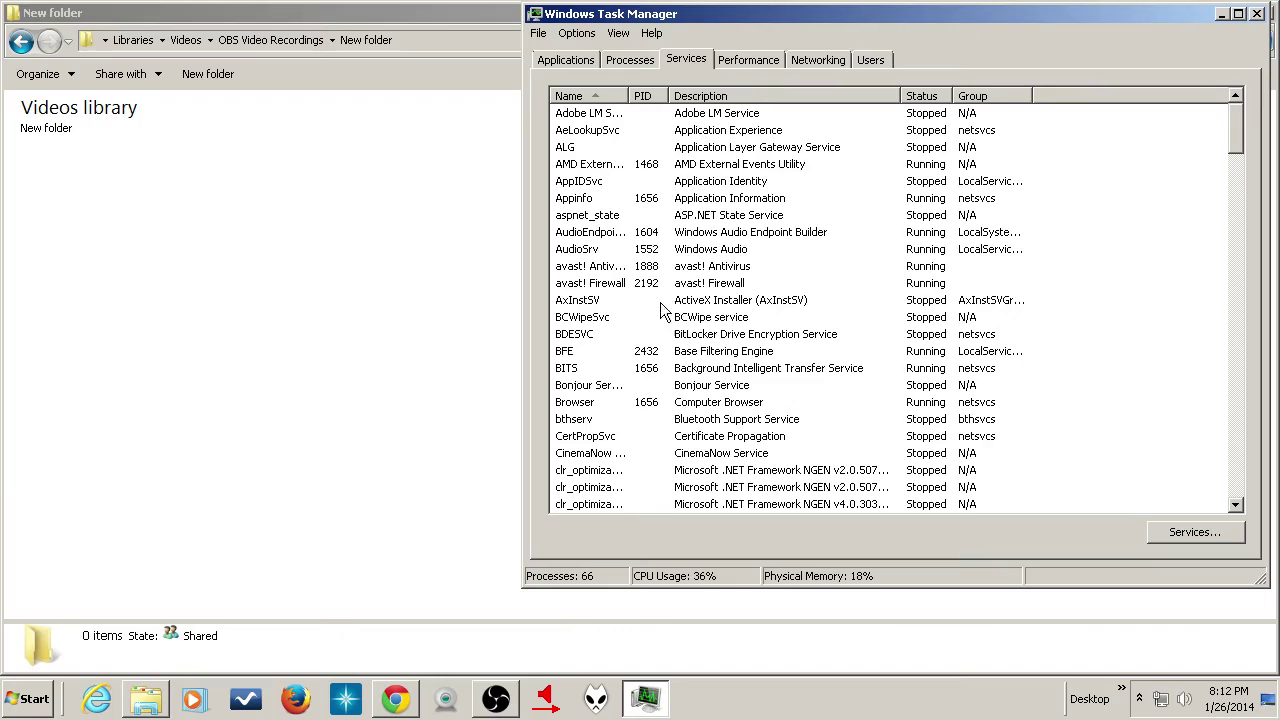
- Stop the TeamViewer 9 service in the list of Windows services
click(712, 266)
scroll(710, 272, down, 10)
scroll(707, 277, down, 20)
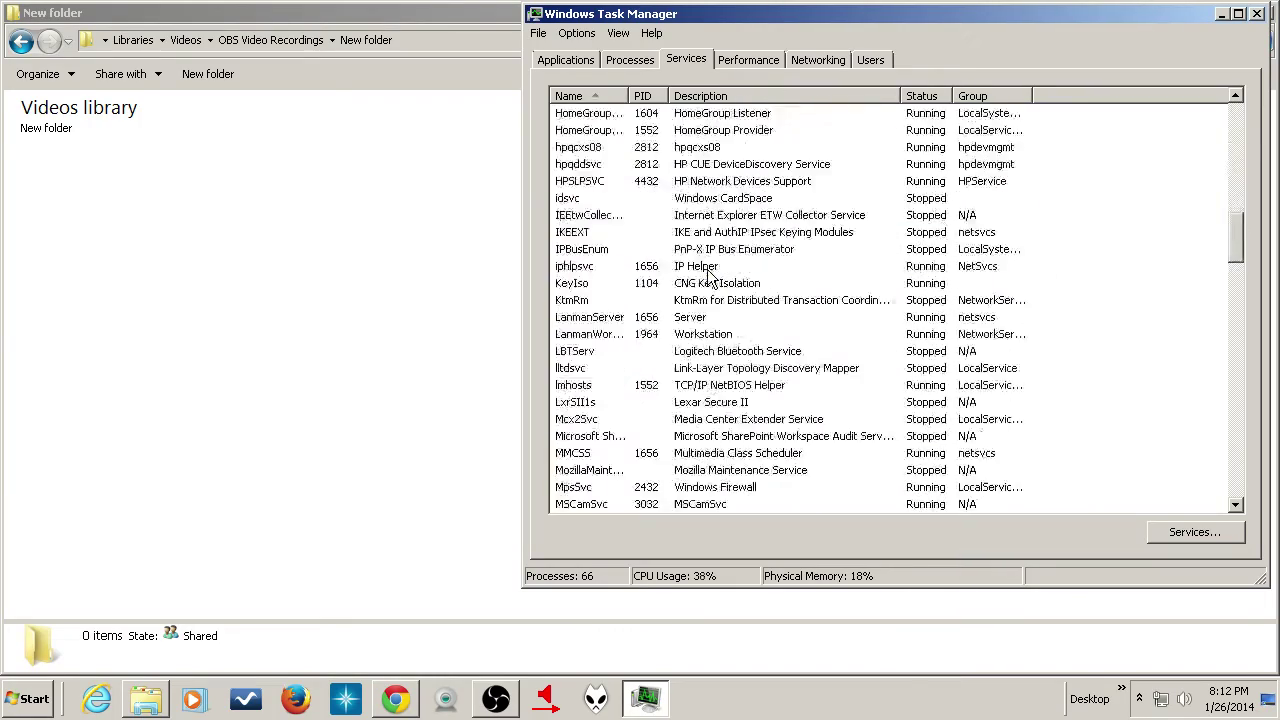
scroll(707, 277, down, 6)
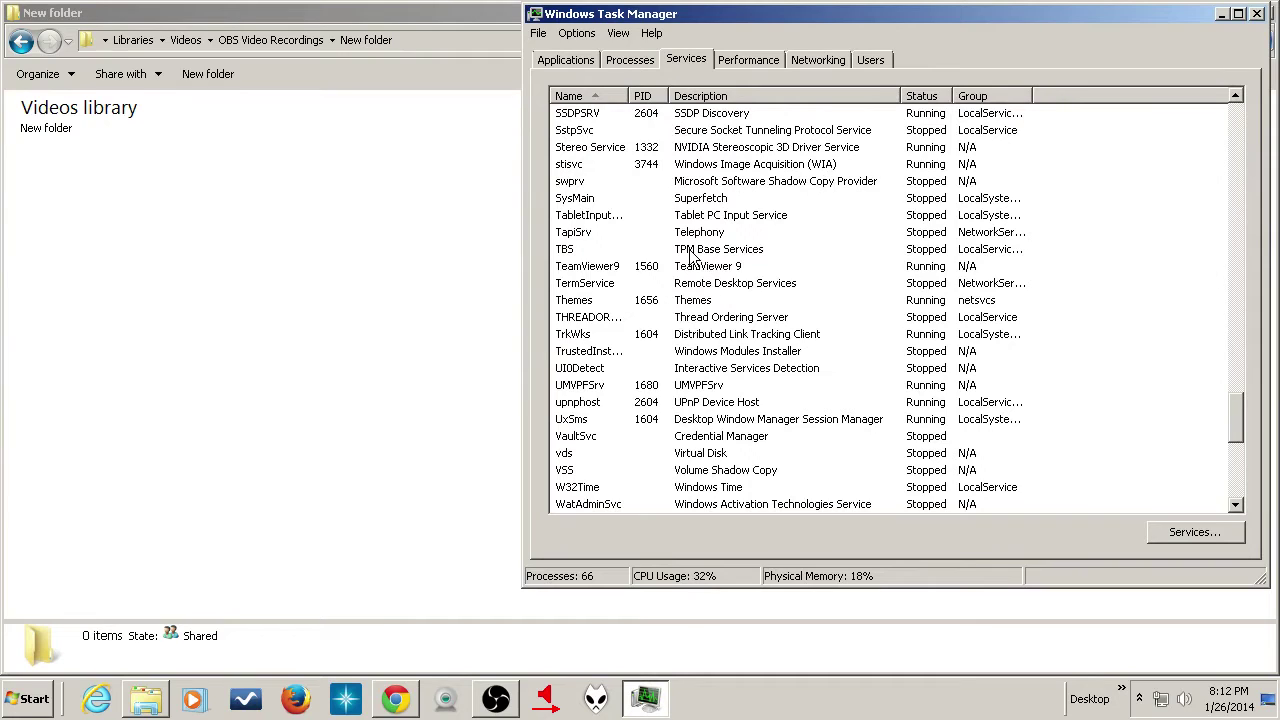
right_click(696, 268)
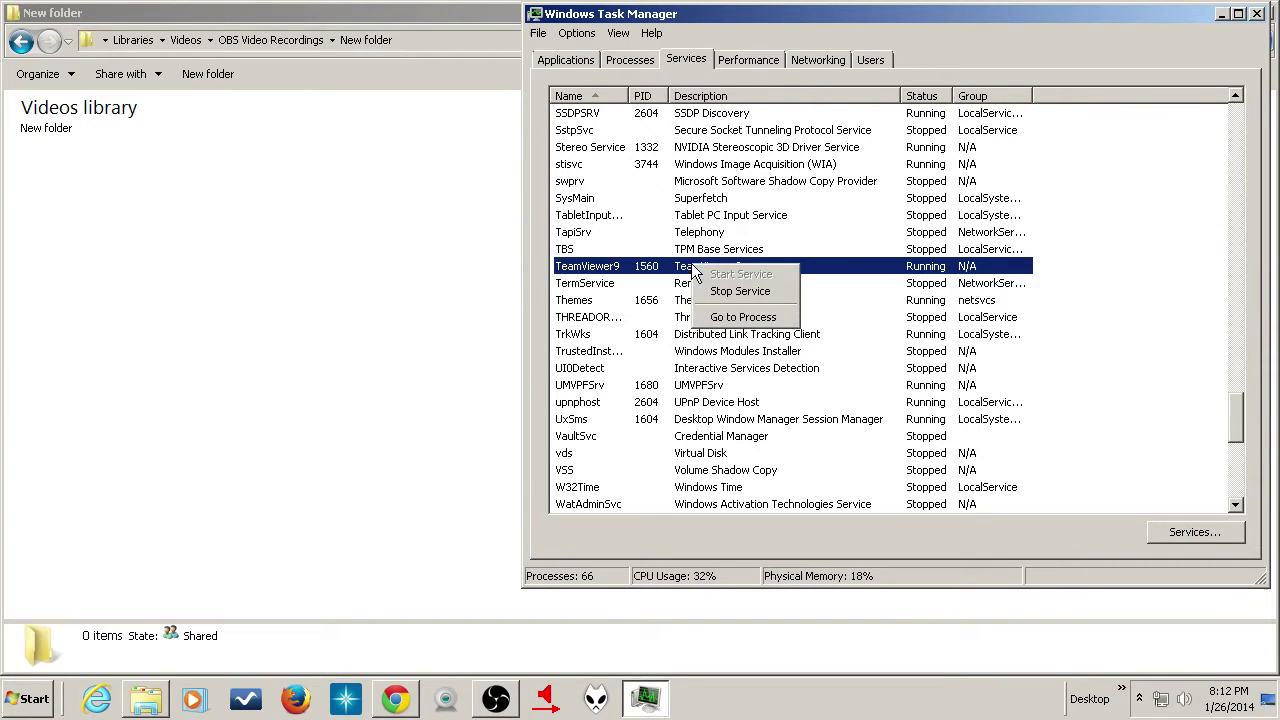
click(762, 294)
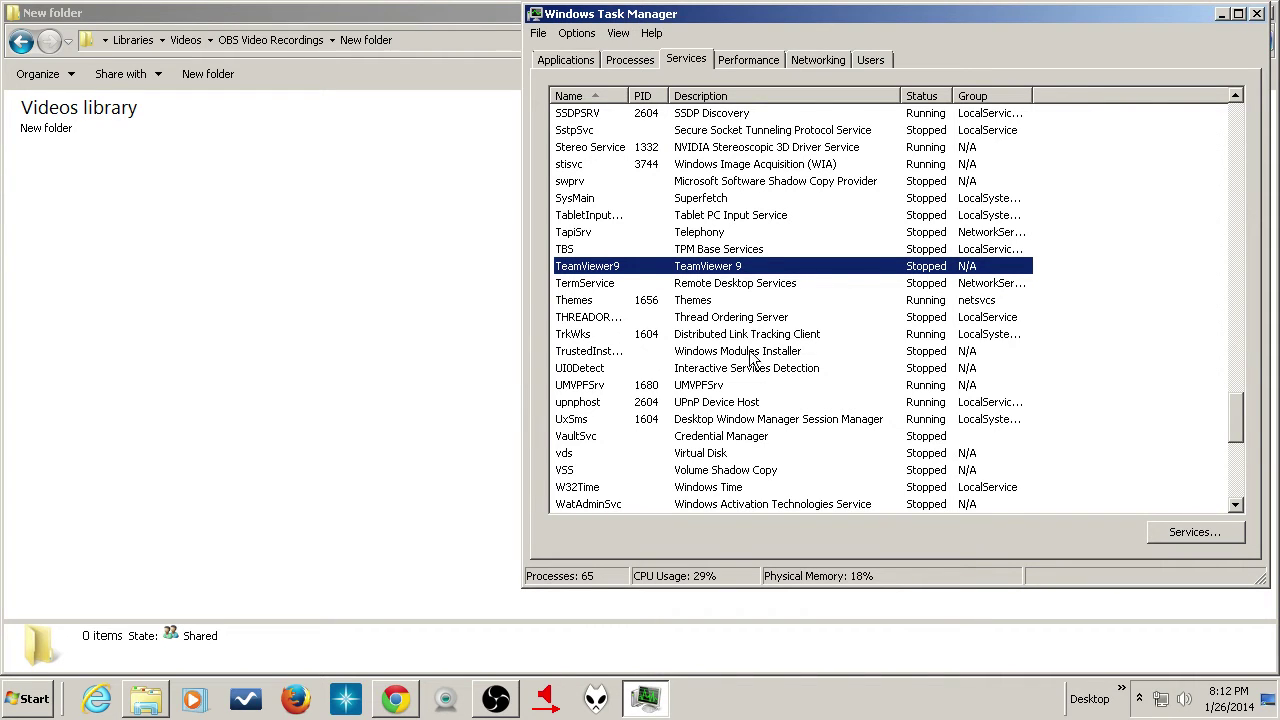
- Check whether the Seagate Scheduler2 Service is still running
scroll(752, 357, up, 2)
scroll(752, 357, up, 2)
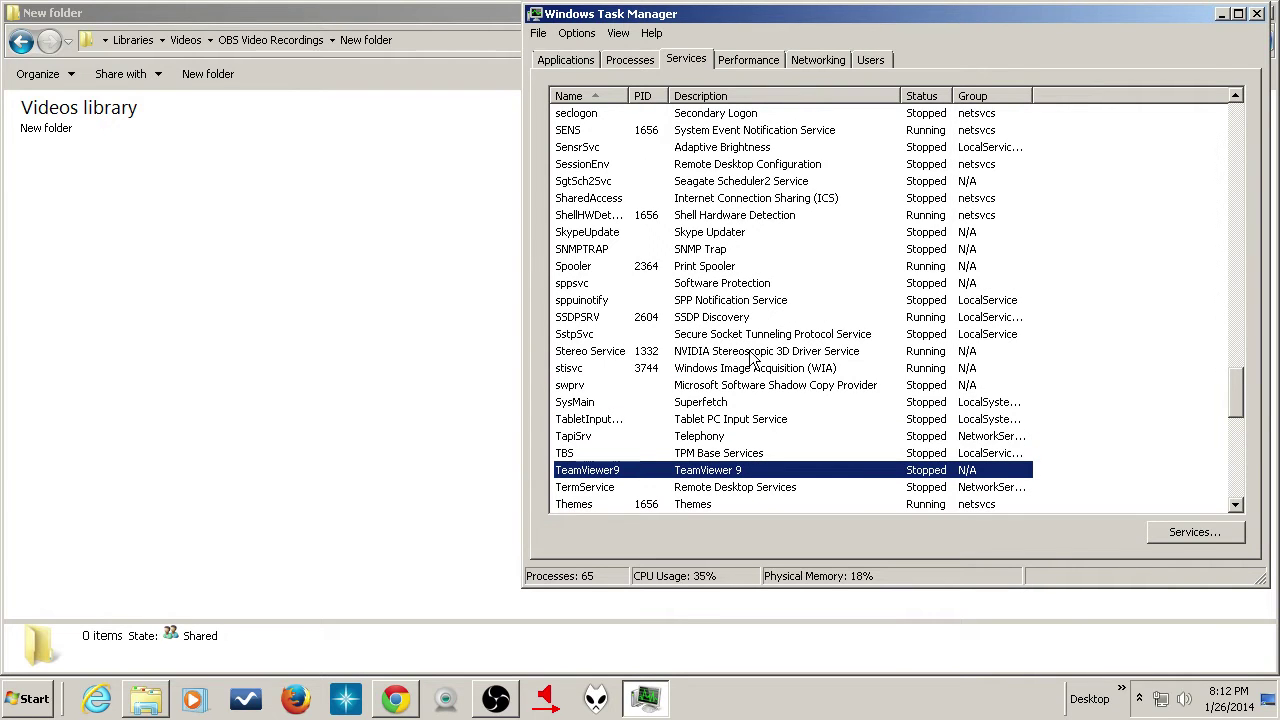
right_click(759, 182)
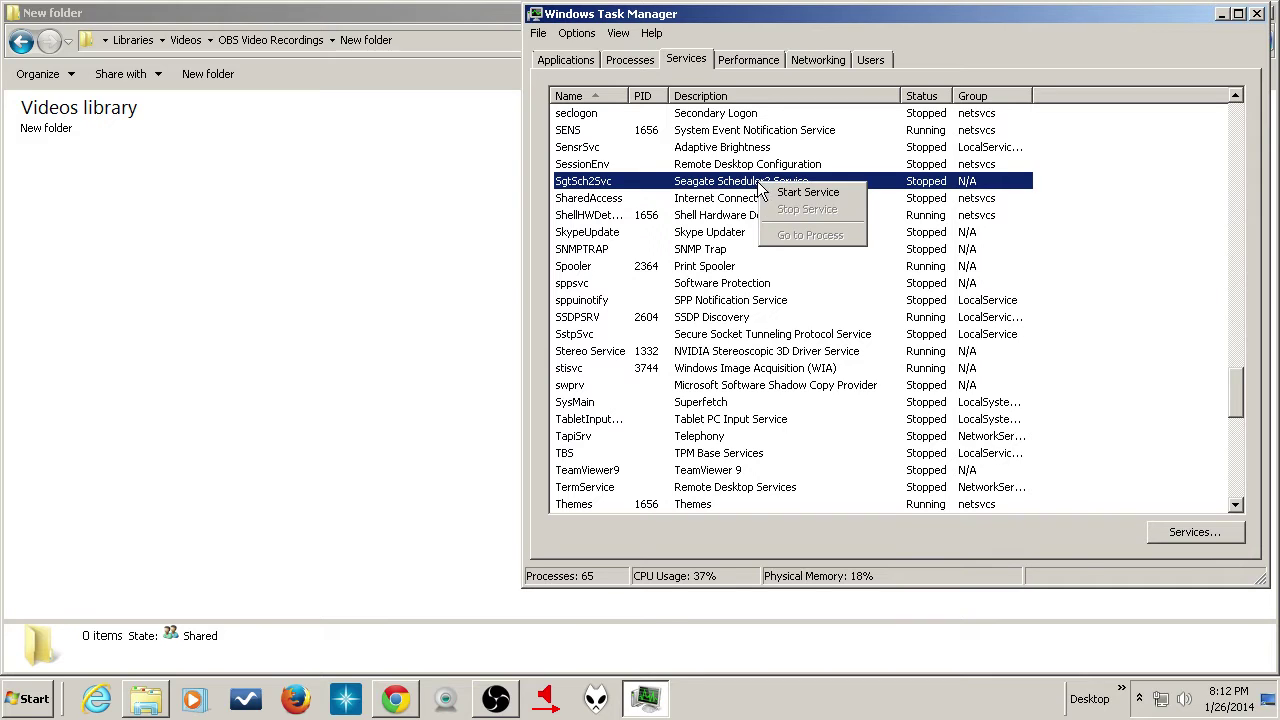
click(930, 186)
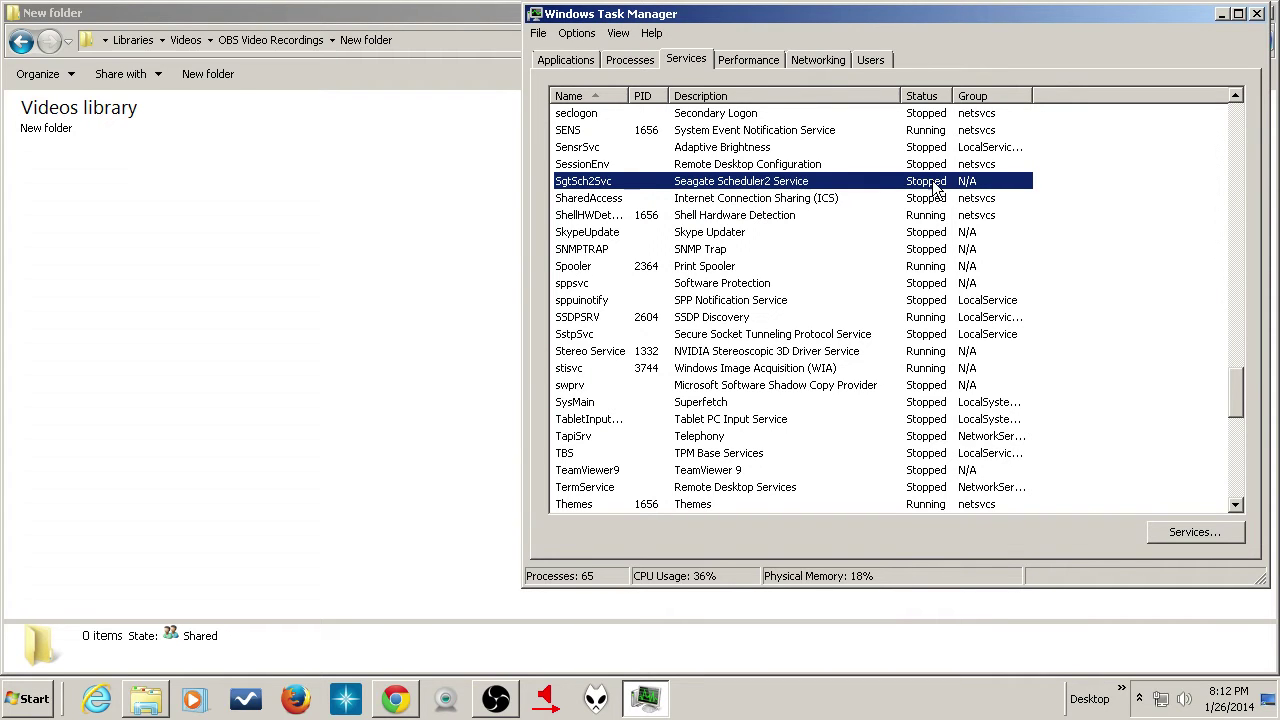
- Sort the services by status so that the running ones are listed first
click(922, 96)
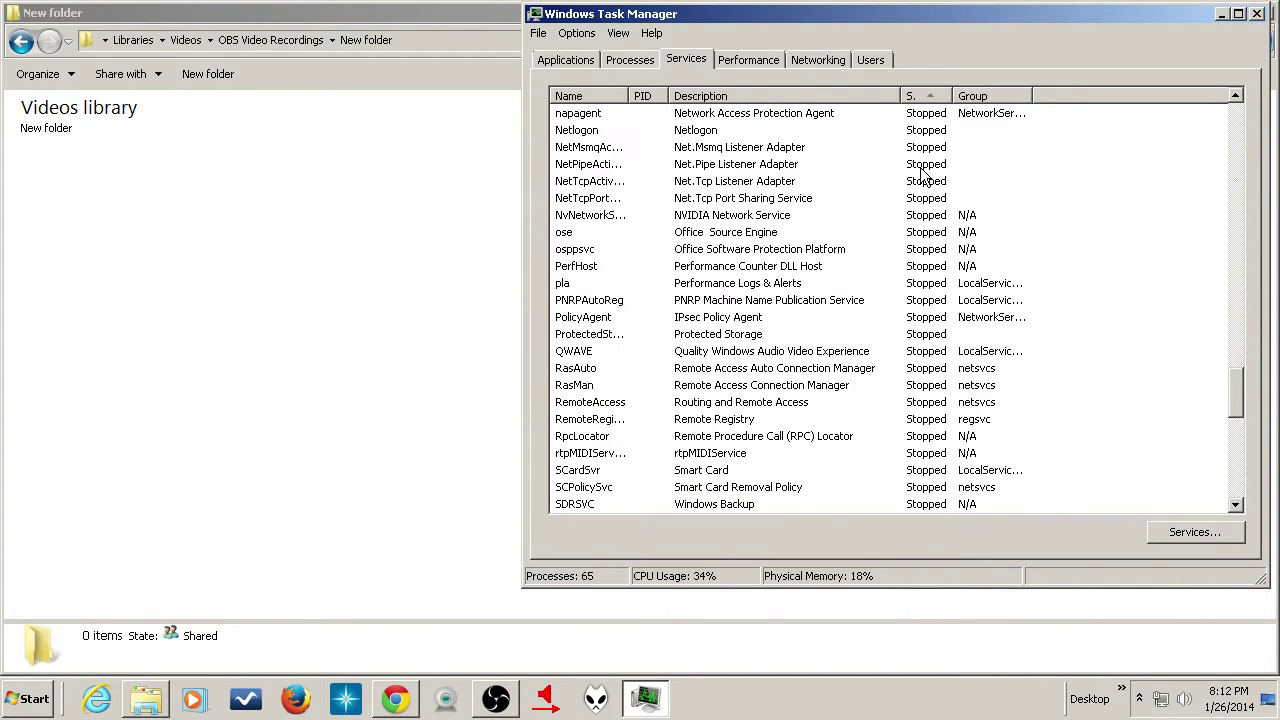
scroll(926, 176, down, 5)
scroll(926, 176, up, 20)
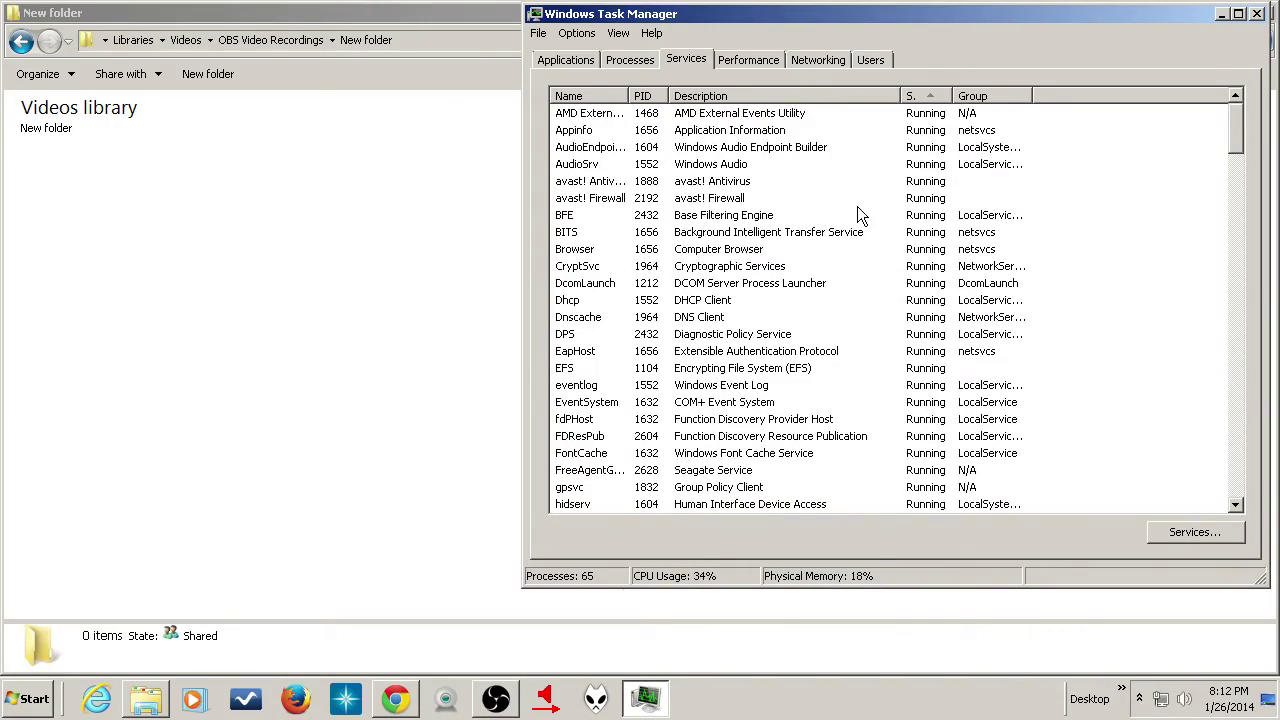
scroll(857, 206, down, 15)
scroll(857, 210, down, 5)
scroll(857, 210, up, 20)
- Stop the running Seagate Service
scroll(753, 290, down, 1)
scroll(757, 297, down, 2)
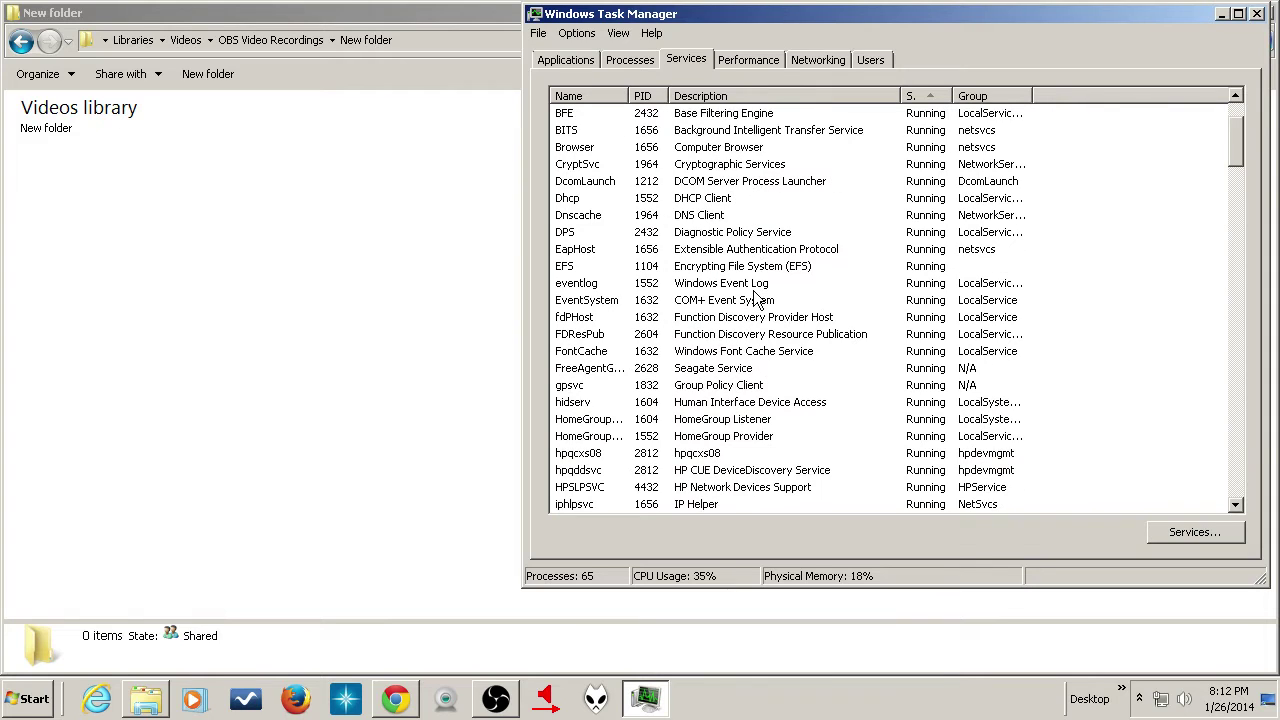
right_click(744, 316)
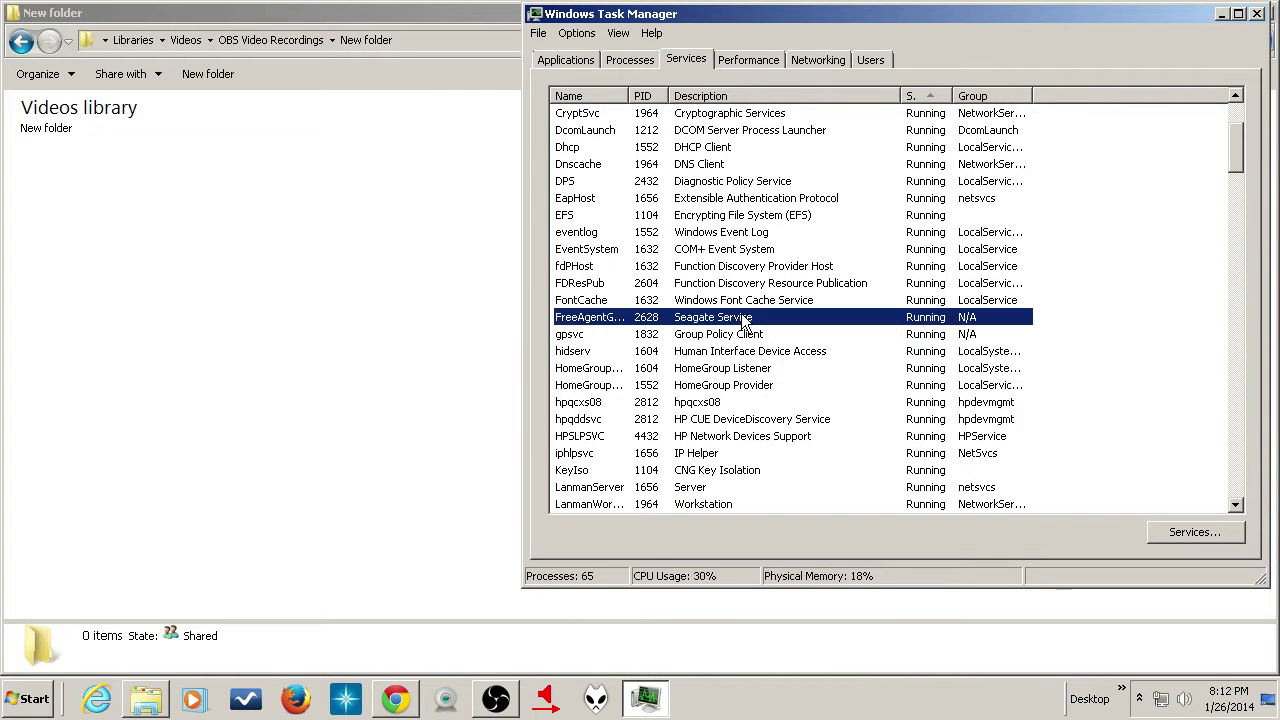
click(781, 344)
- Review the remaining running services for ones that are not needed while streaming
scroll(780, 345, down, 2)
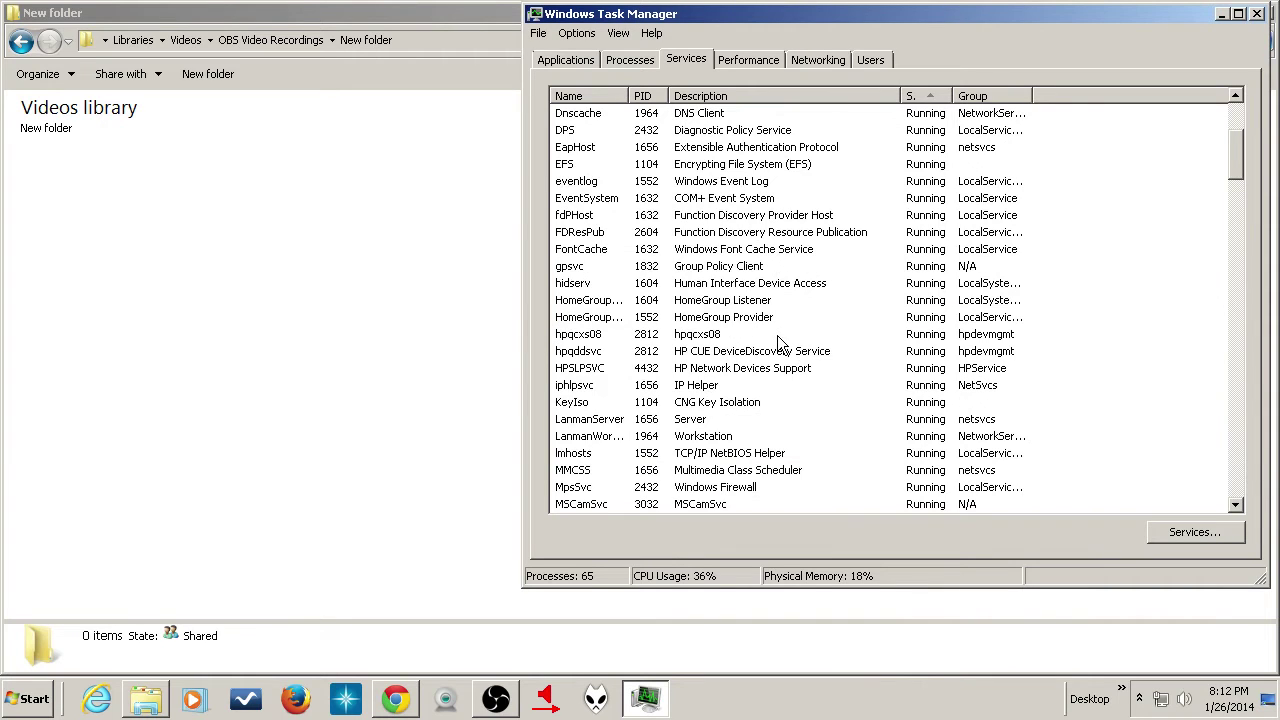
scroll(778, 340, down, 1)
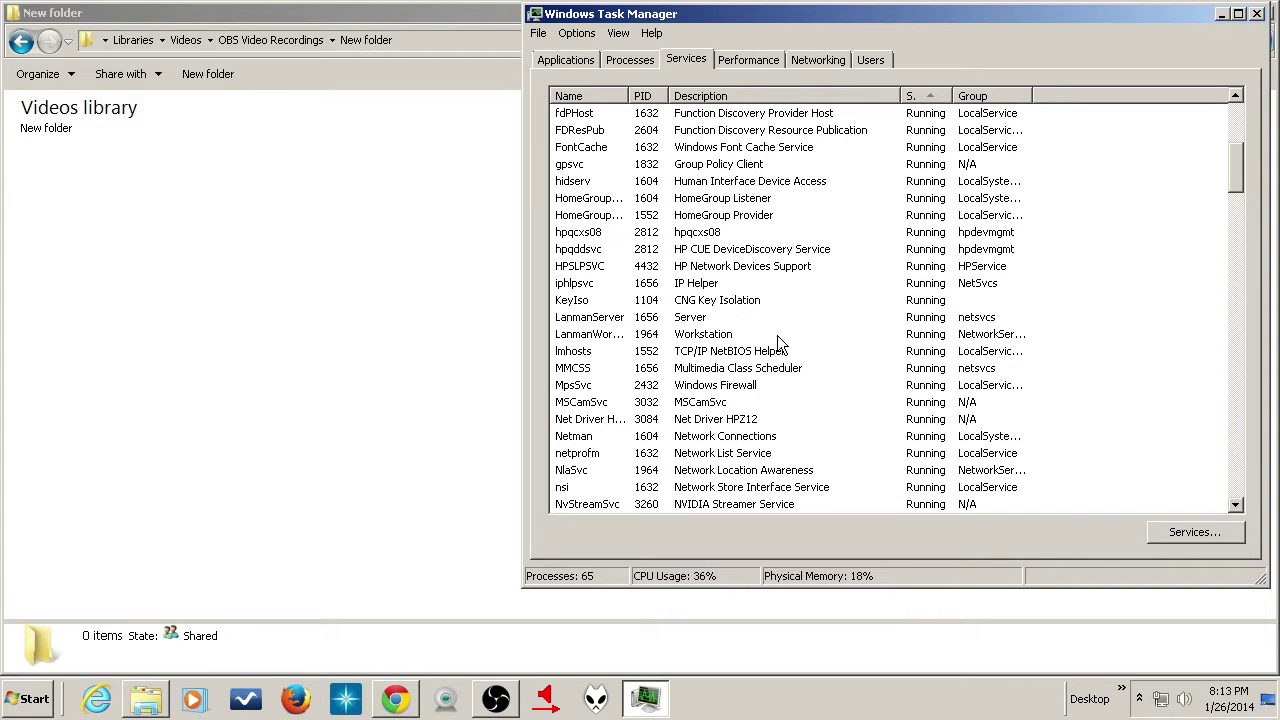
scroll(780, 343, down, 2)
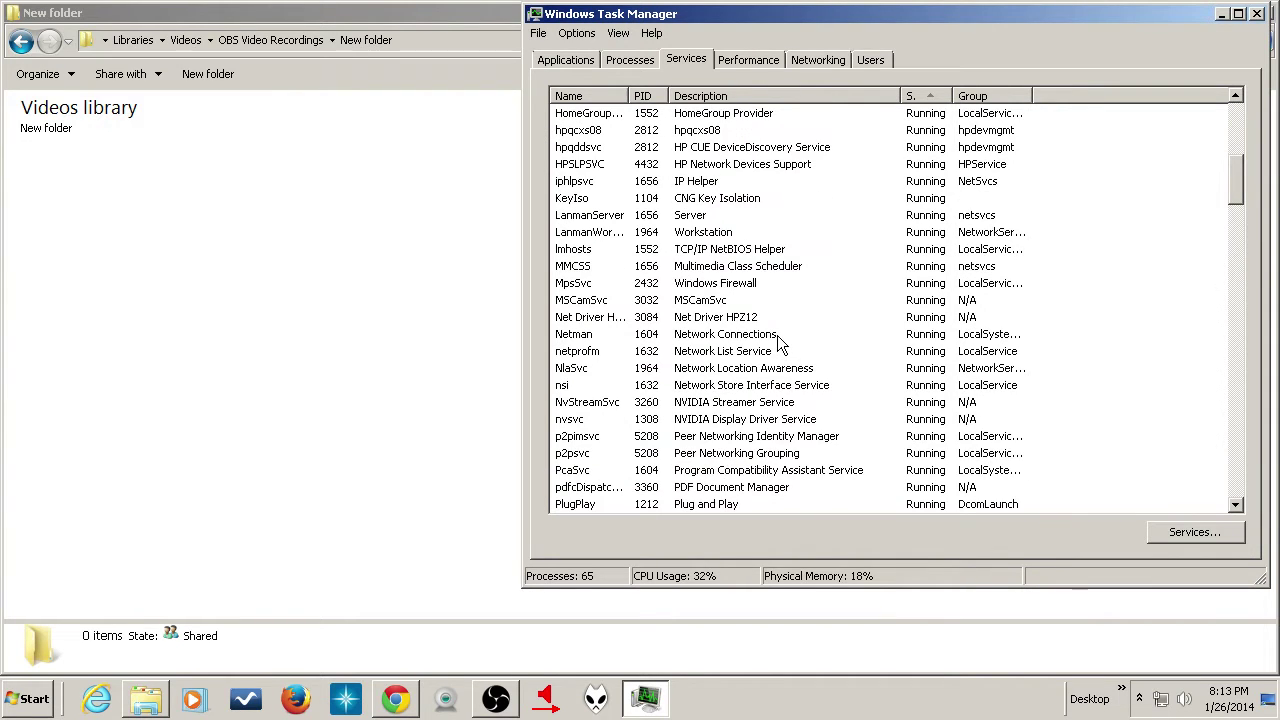
scroll(777, 340, down, 1)
scroll(779, 342, down, 1)
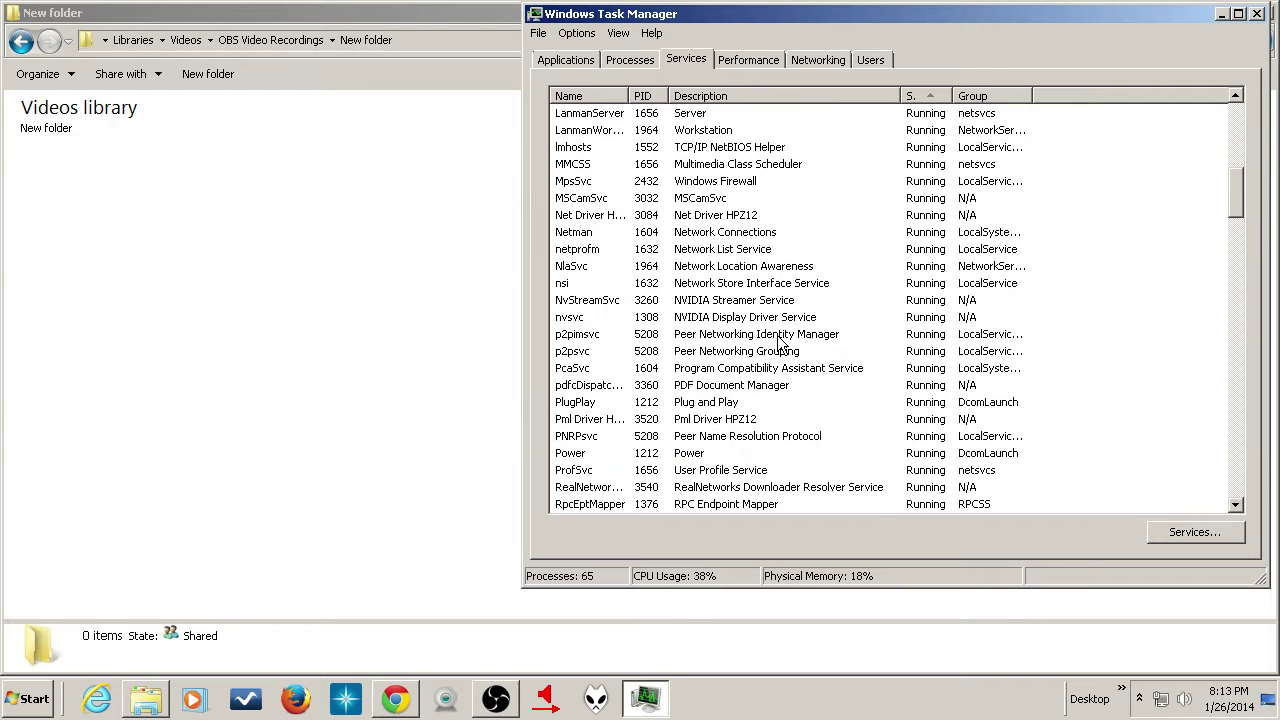
scroll(780, 343, down, 2)
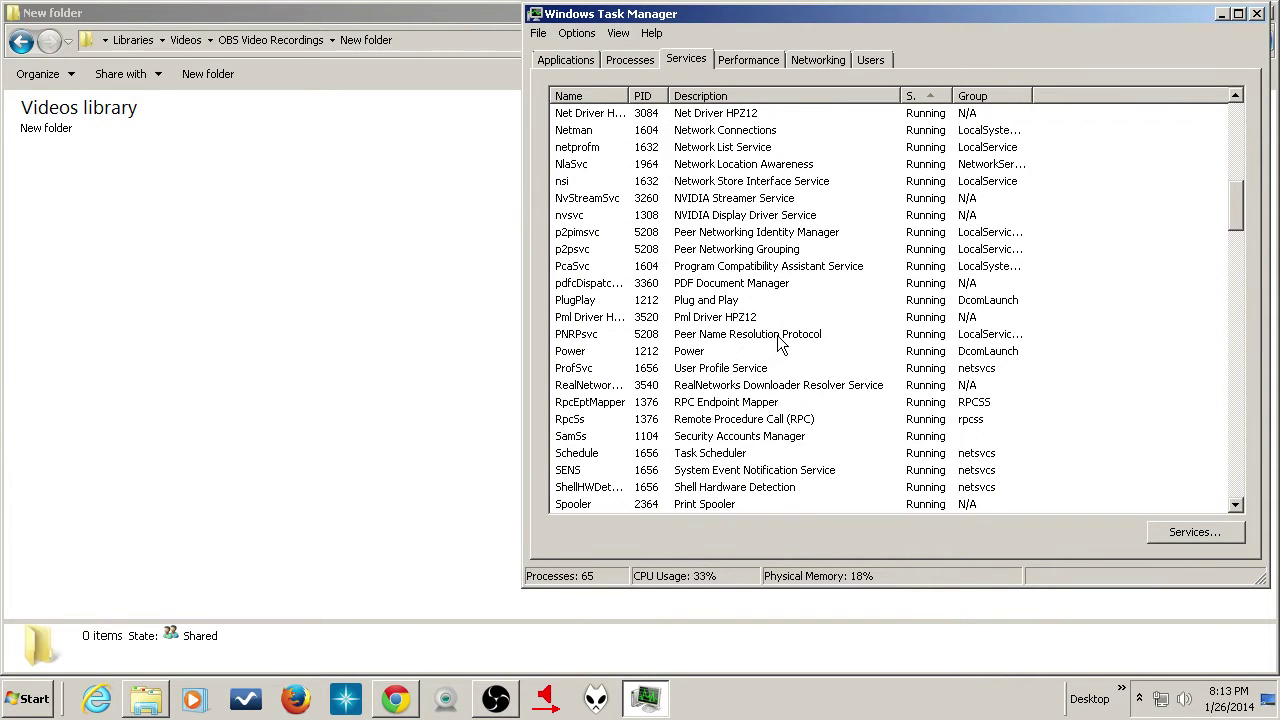
scroll(781, 344, down, 2)
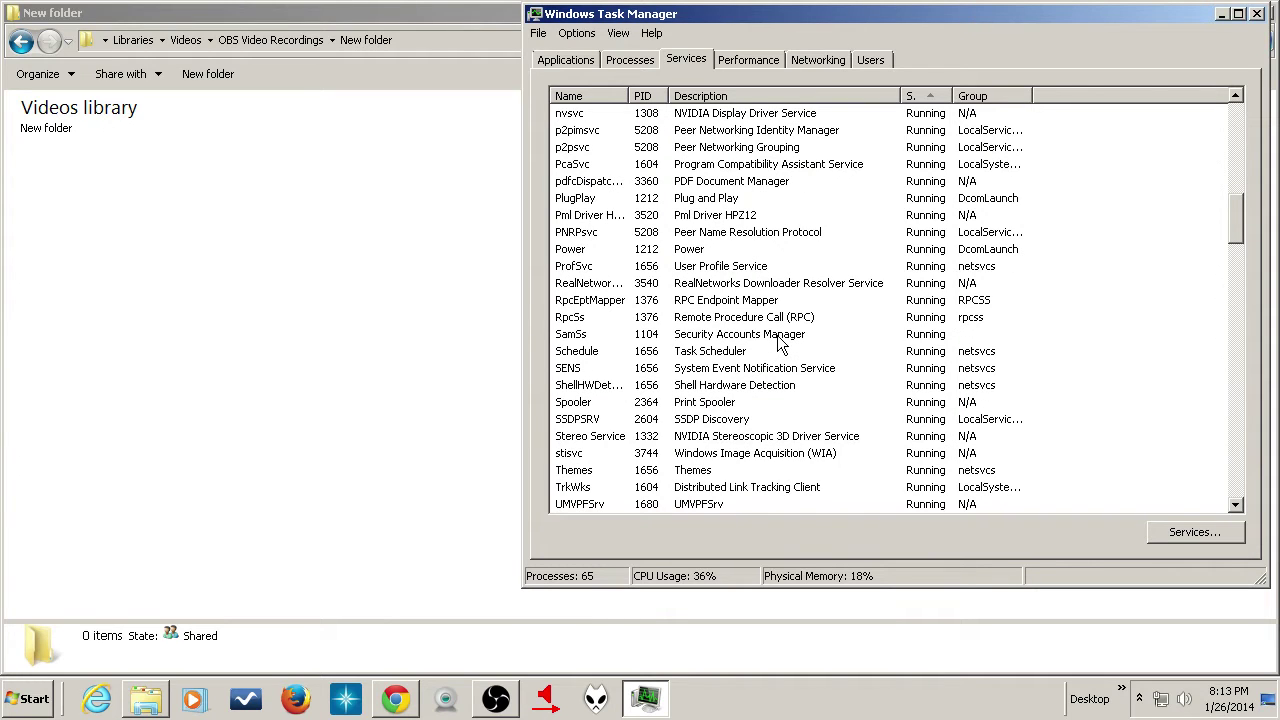
scroll(781, 344, down, 1)
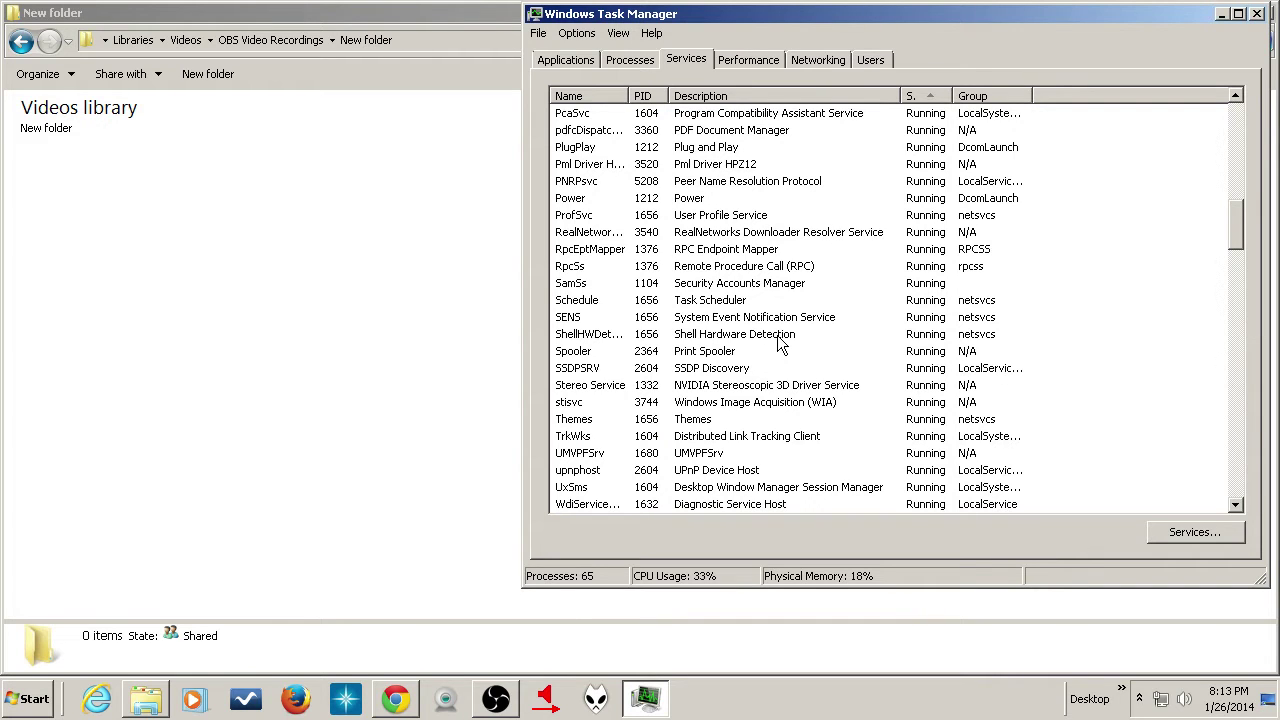
scroll(781, 344, down, 2)
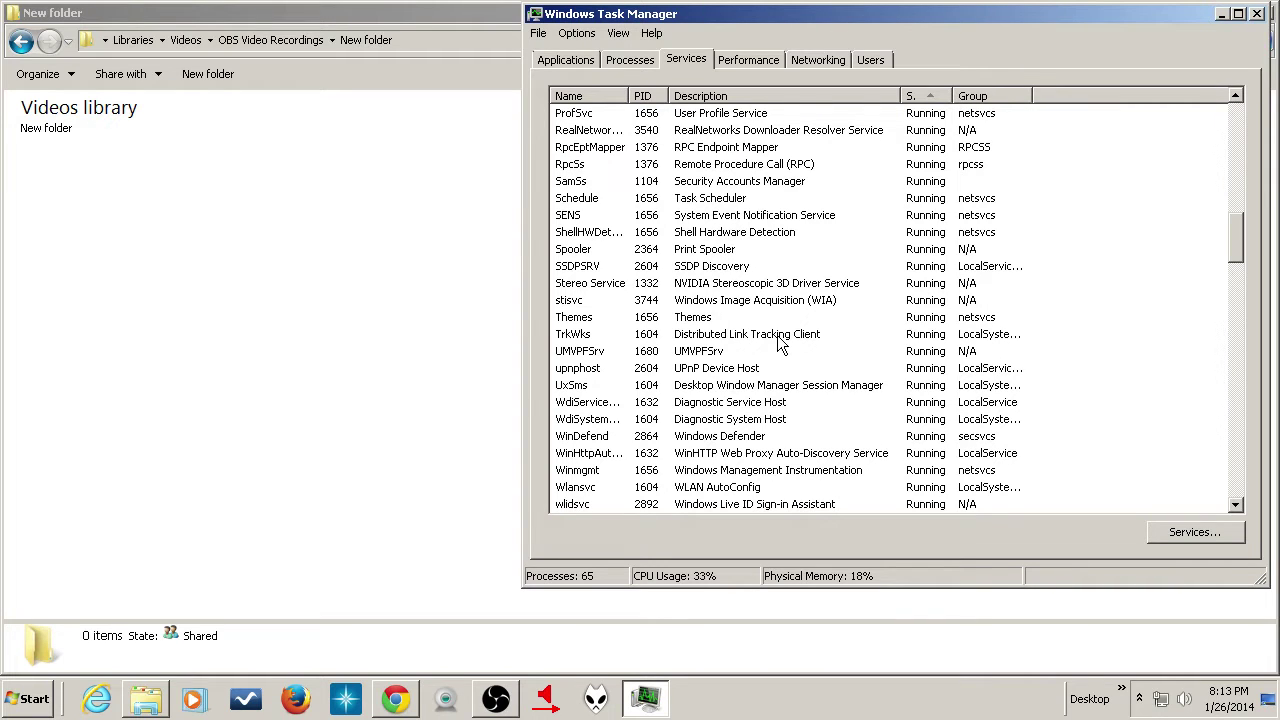
scroll(781, 344, down, 1)
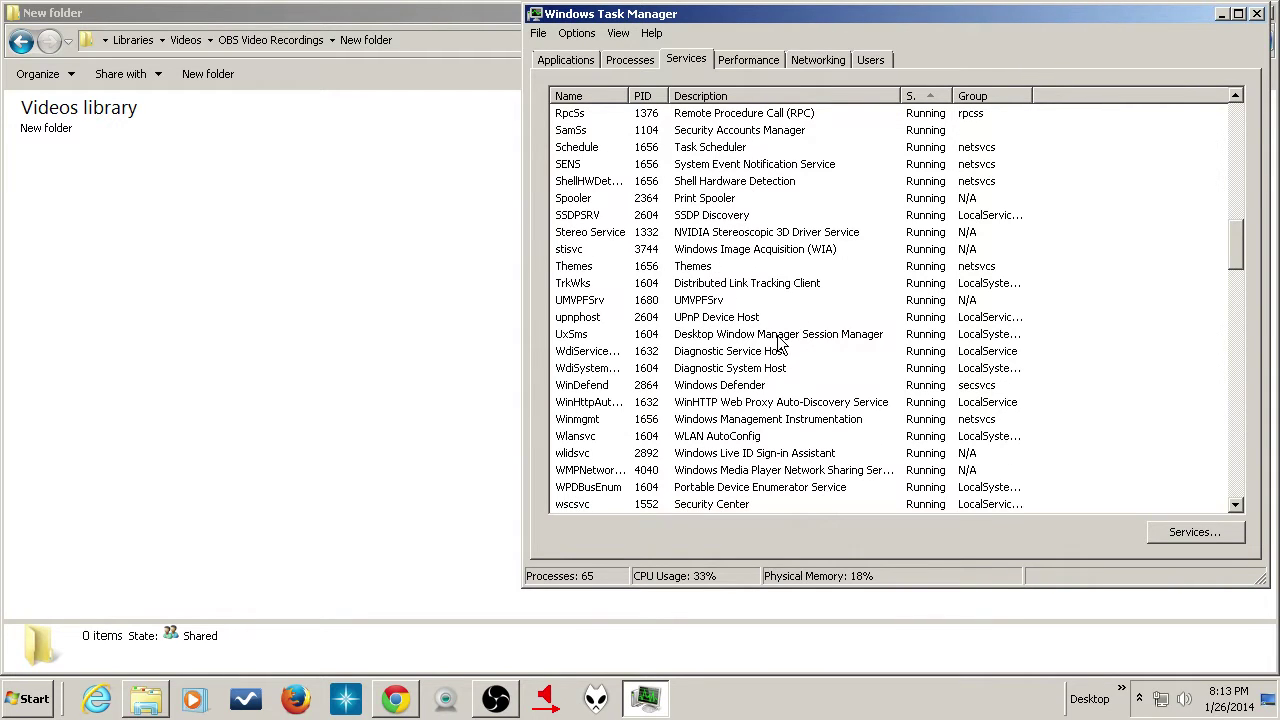
scroll(781, 344, down, 2)
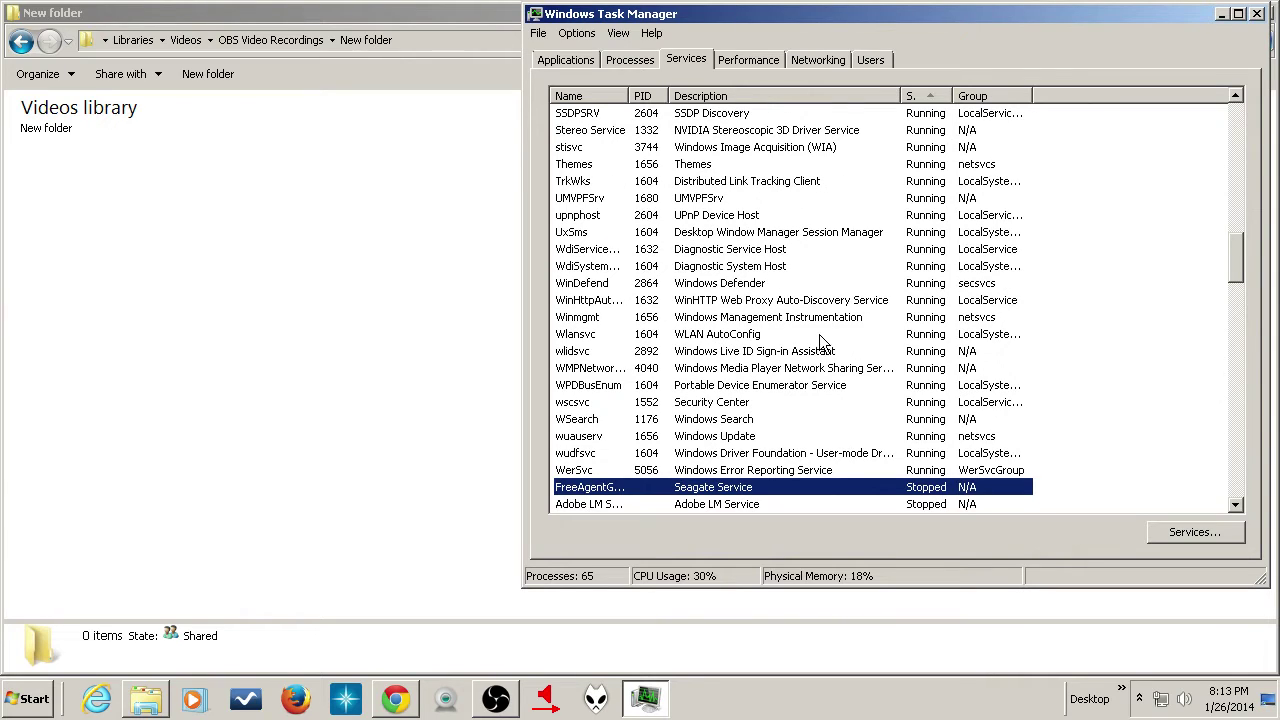
- Stop the Windows Search service and the Windows Update service
click(729, 421)
right_click(729, 421)
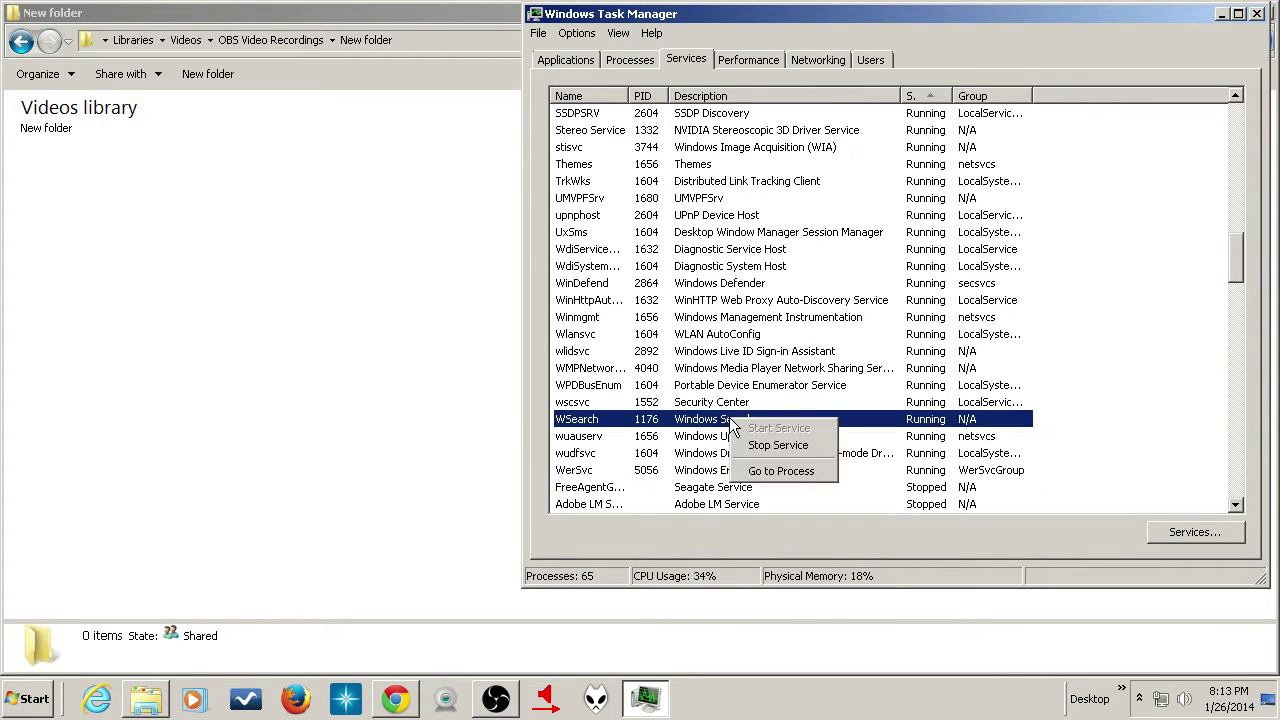
click(770, 444)
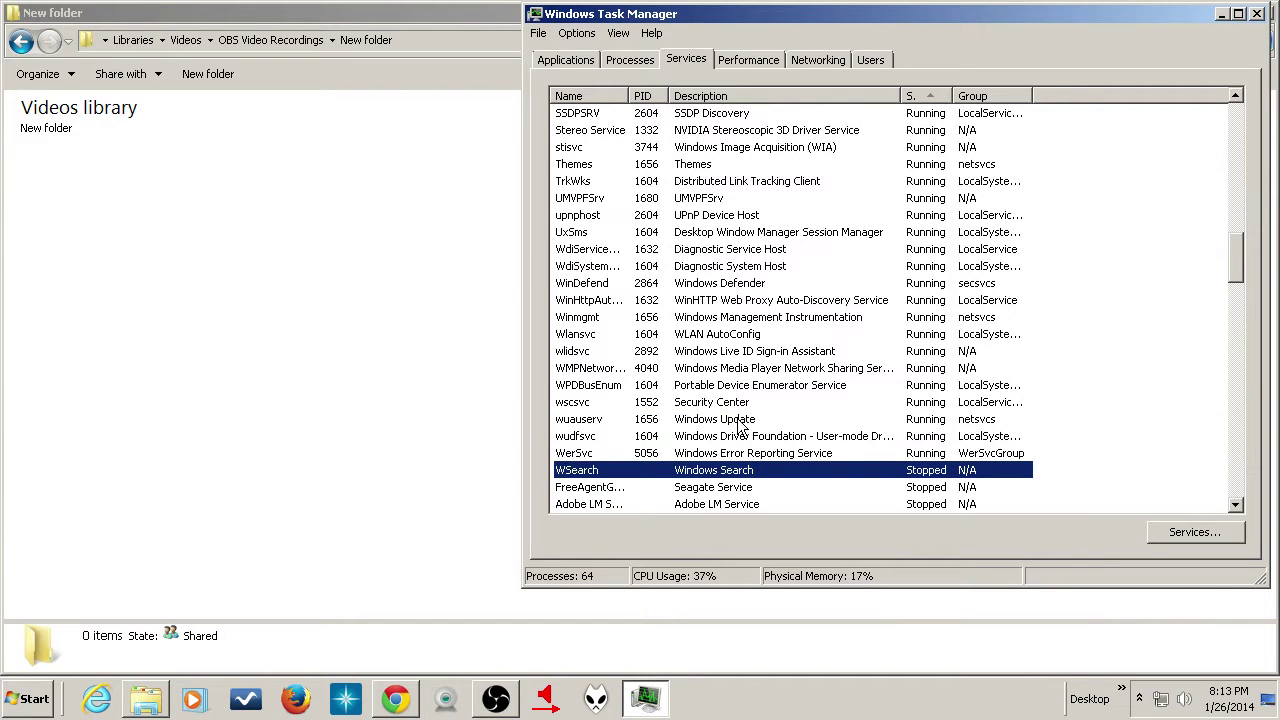
right_click(740, 423)
click(778, 446)
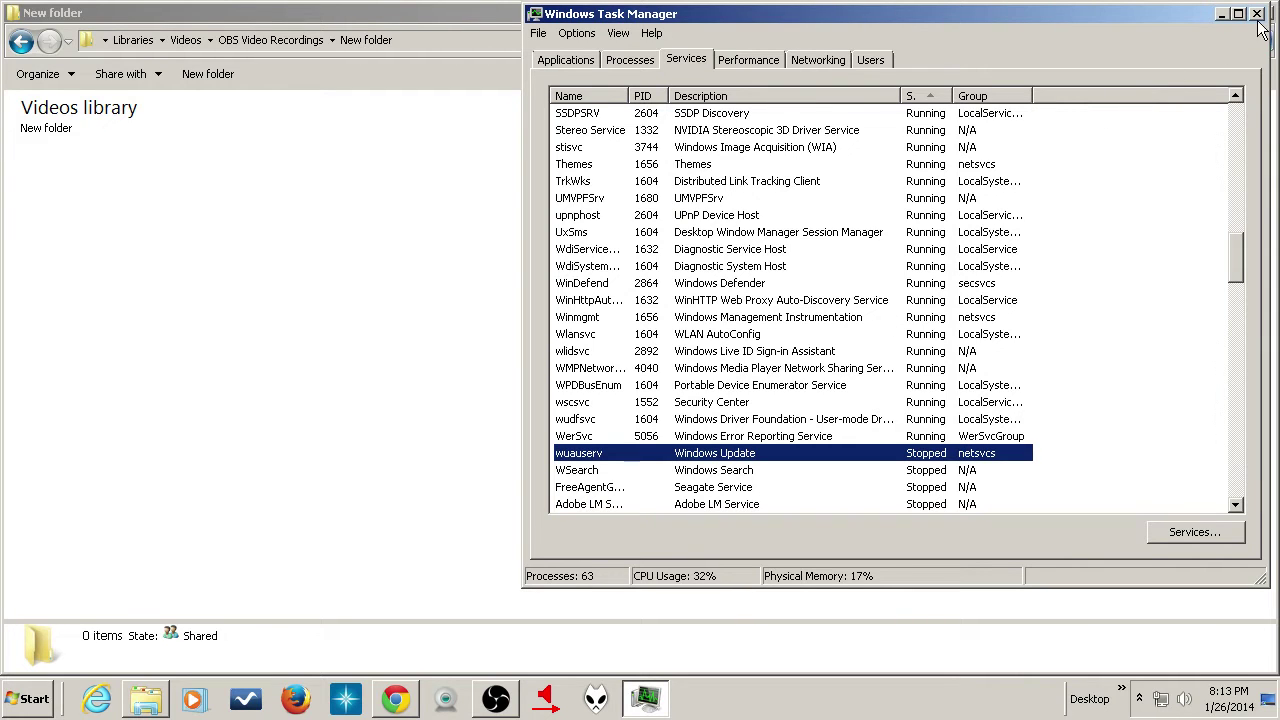
- Check the computer's CPU and memory usage graphs and the YouTube live stream's status in Chrome
click(751, 61)
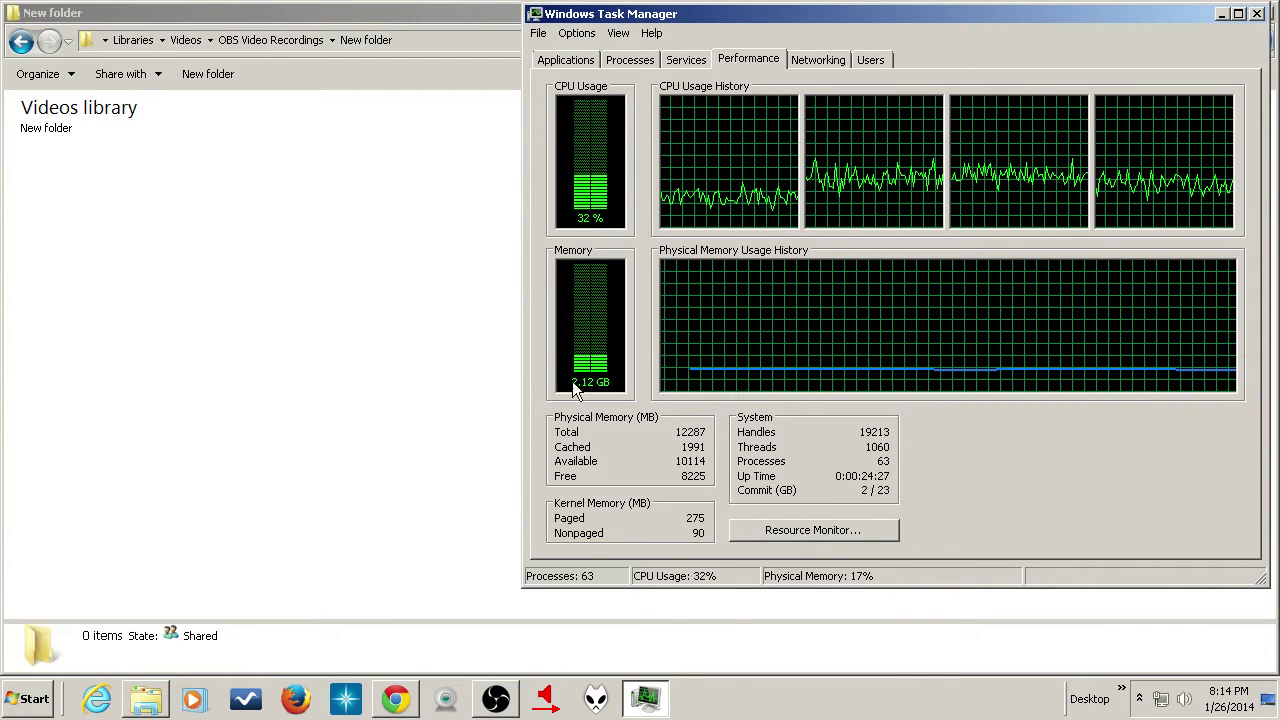
click(409, 700)
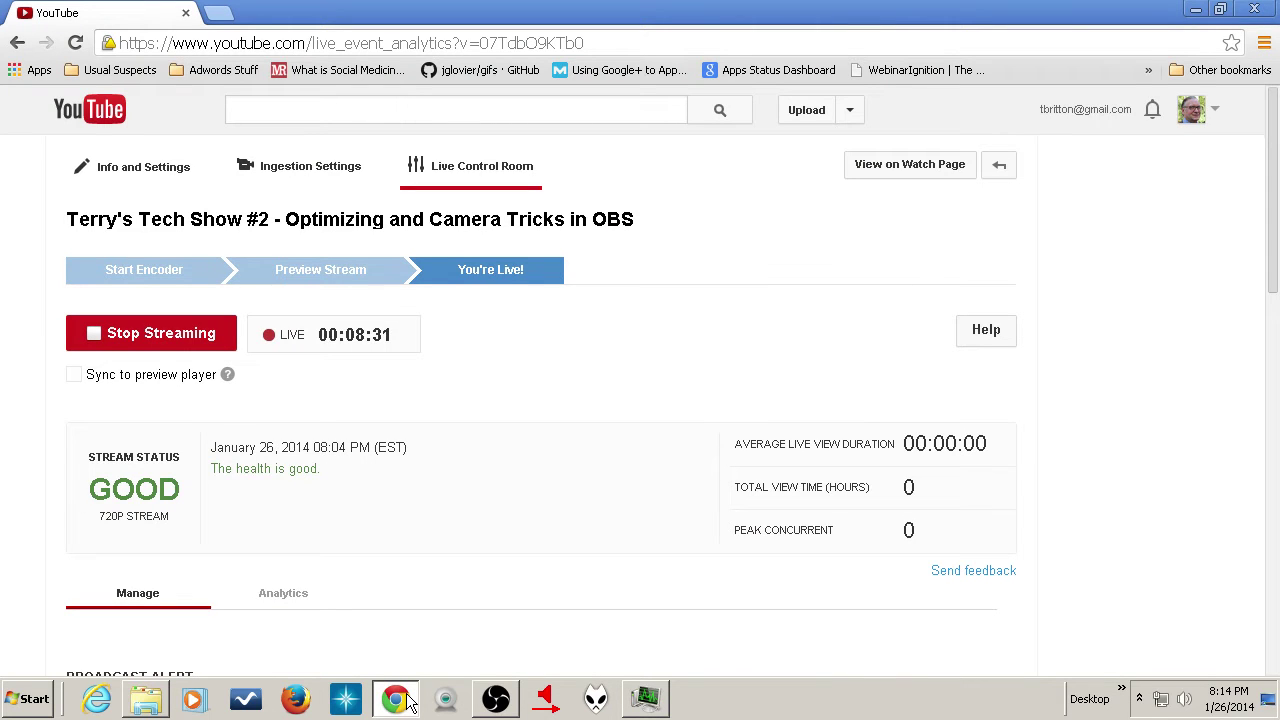
click(408, 699)
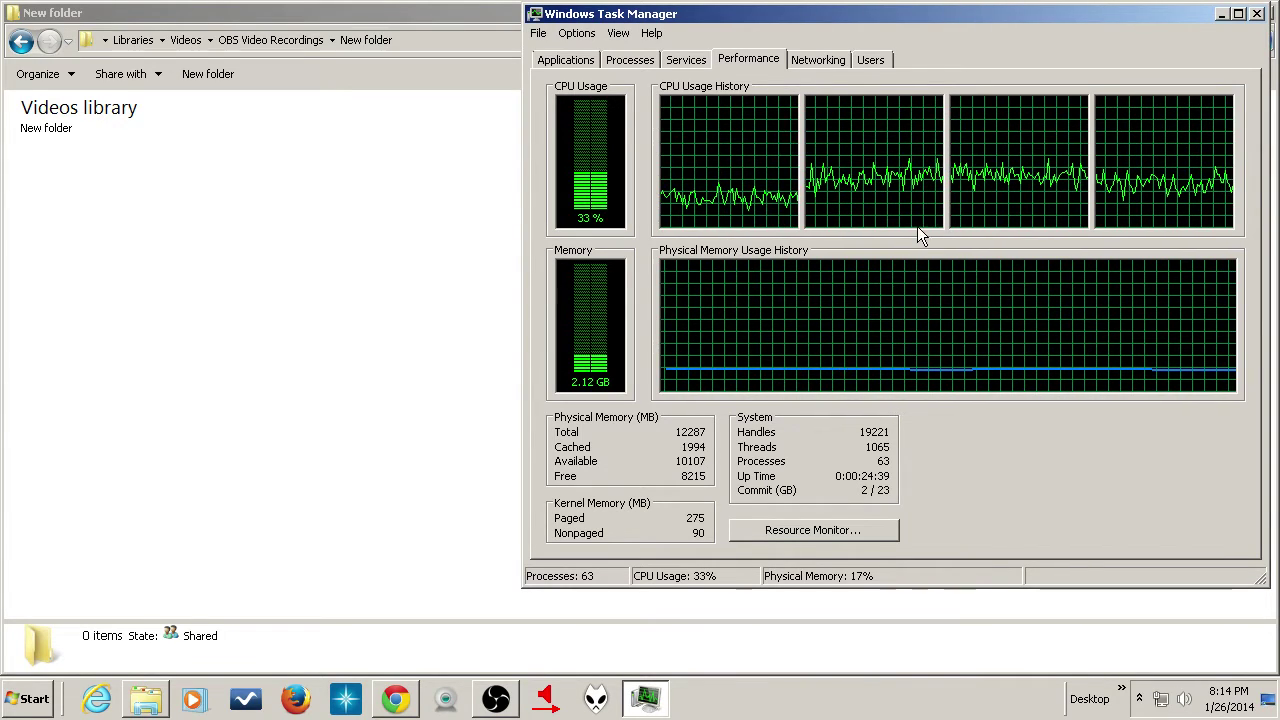
- Look over the lists of services, processes and running applications once more
click(684, 62)
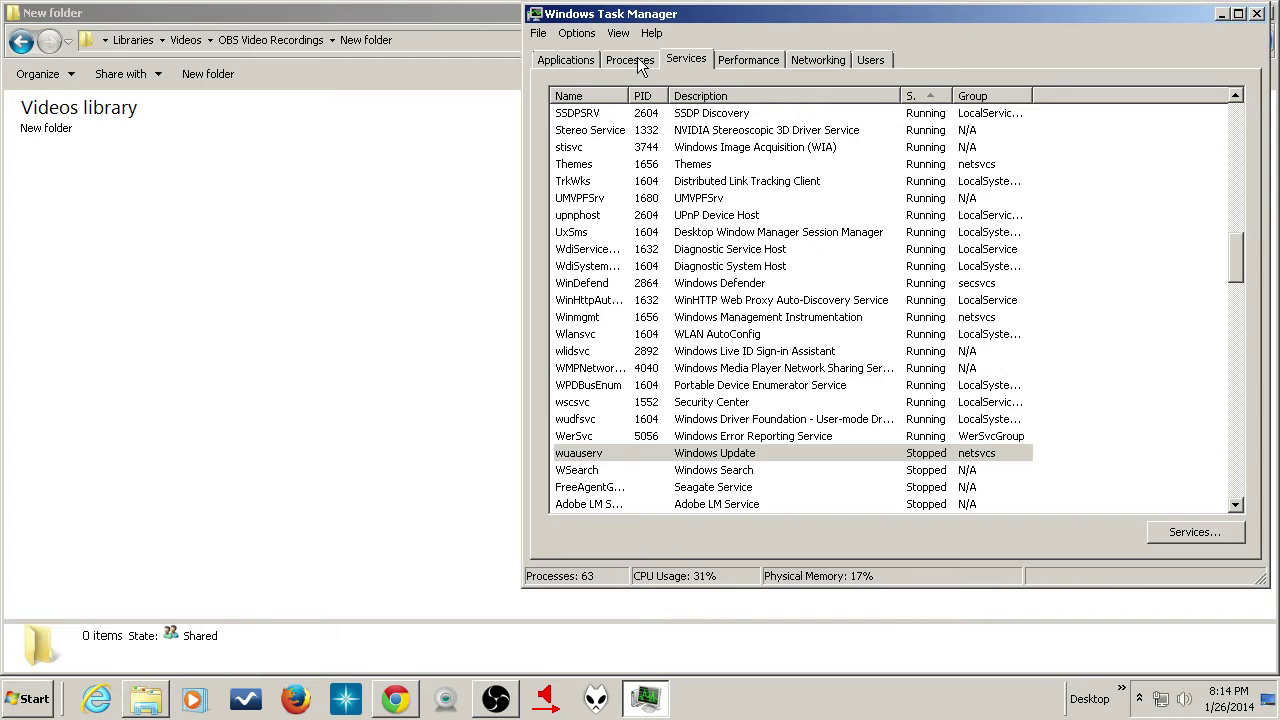
click(632, 61)
click(688, 61)
click(638, 63)
click(579, 62)
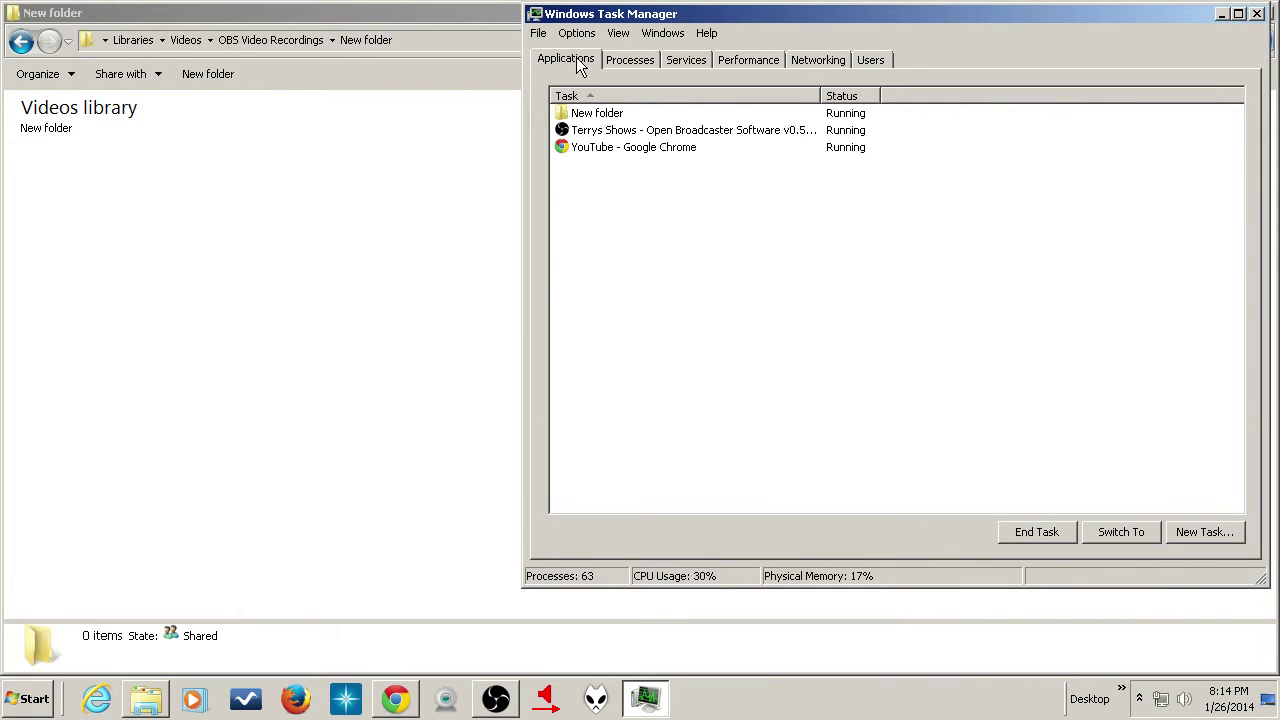
click(688, 57)
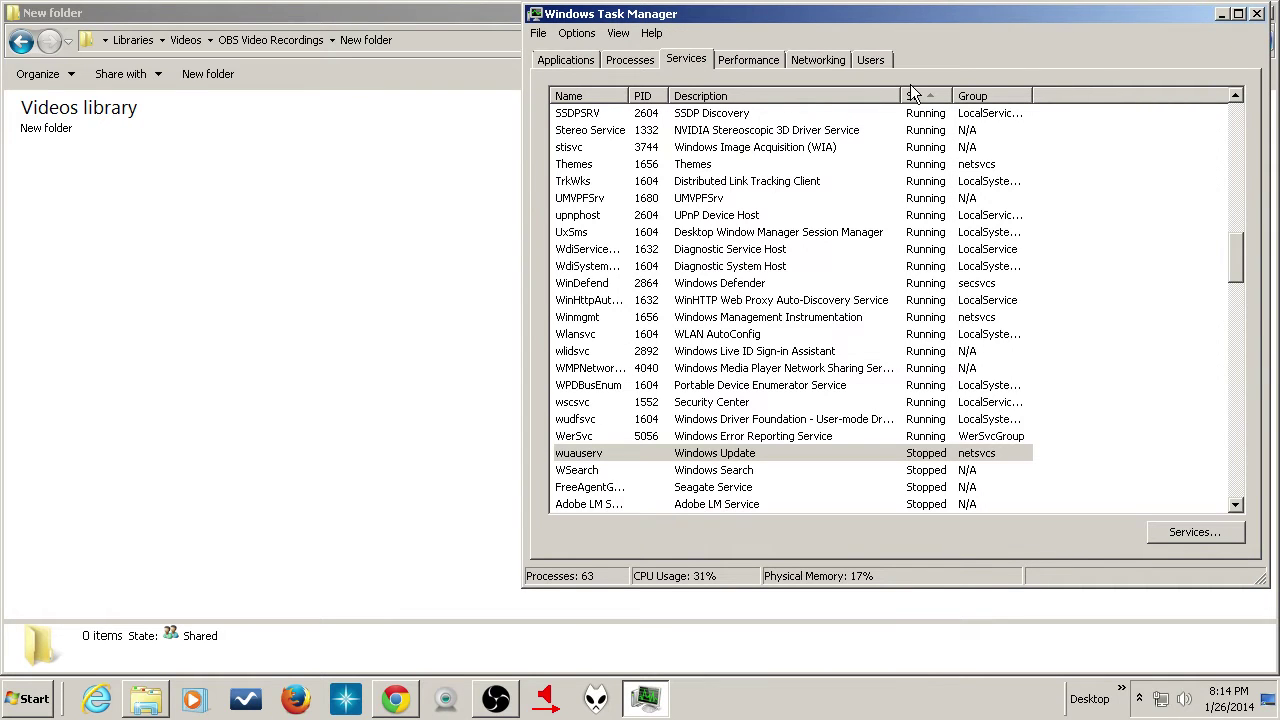
- Open Resource Monitor from Task Manager's performance view and examine the CPU, disk, network and memory graphs
click(752, 60)
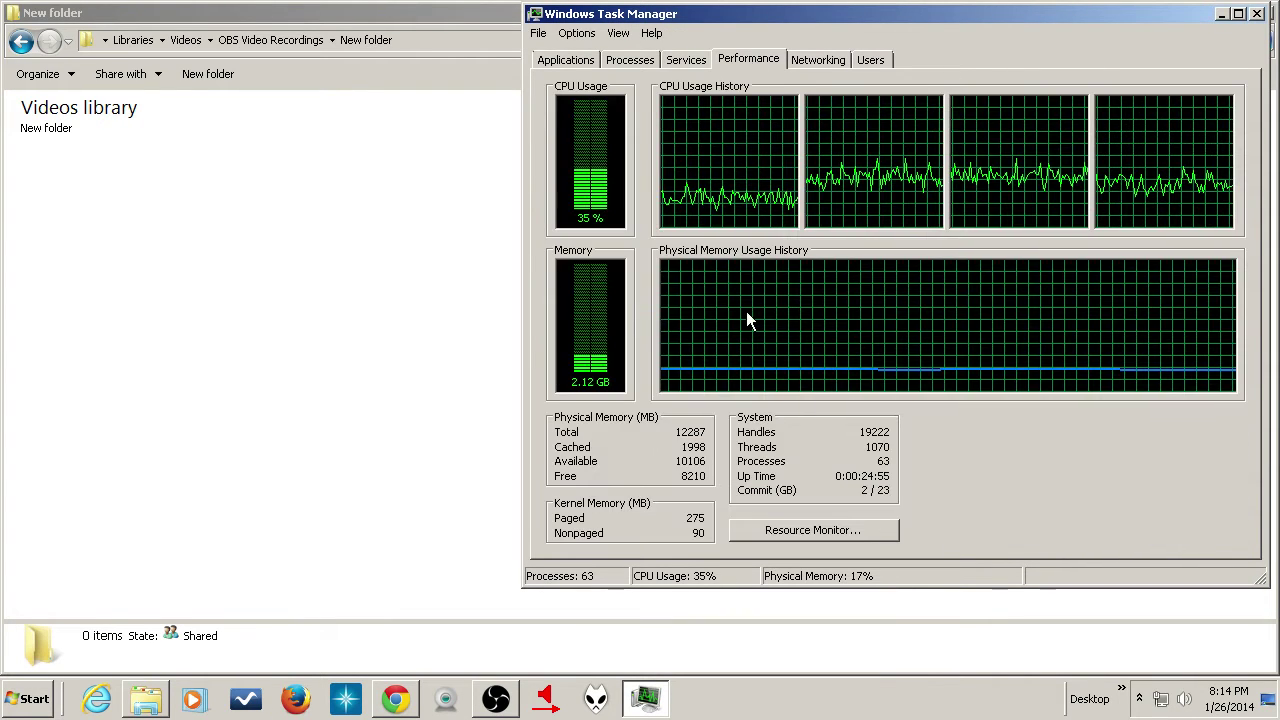
click(809, 529)
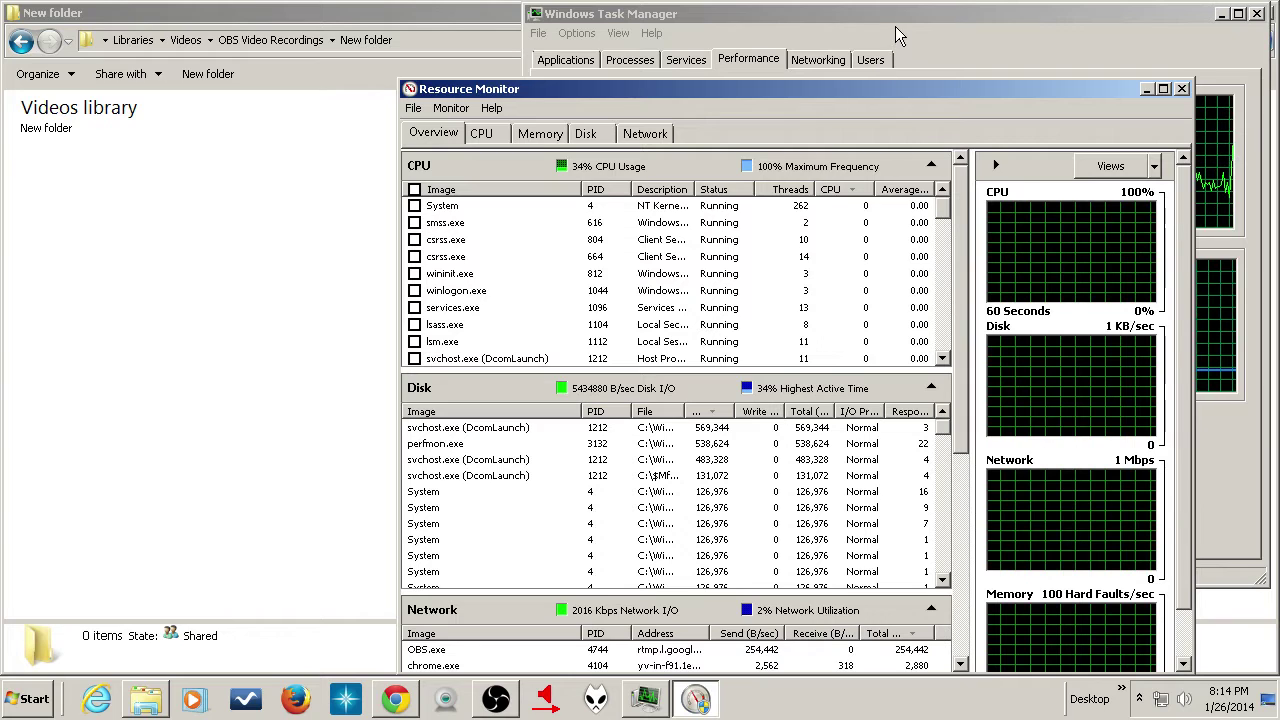
drag(774, 89, 923, 24)
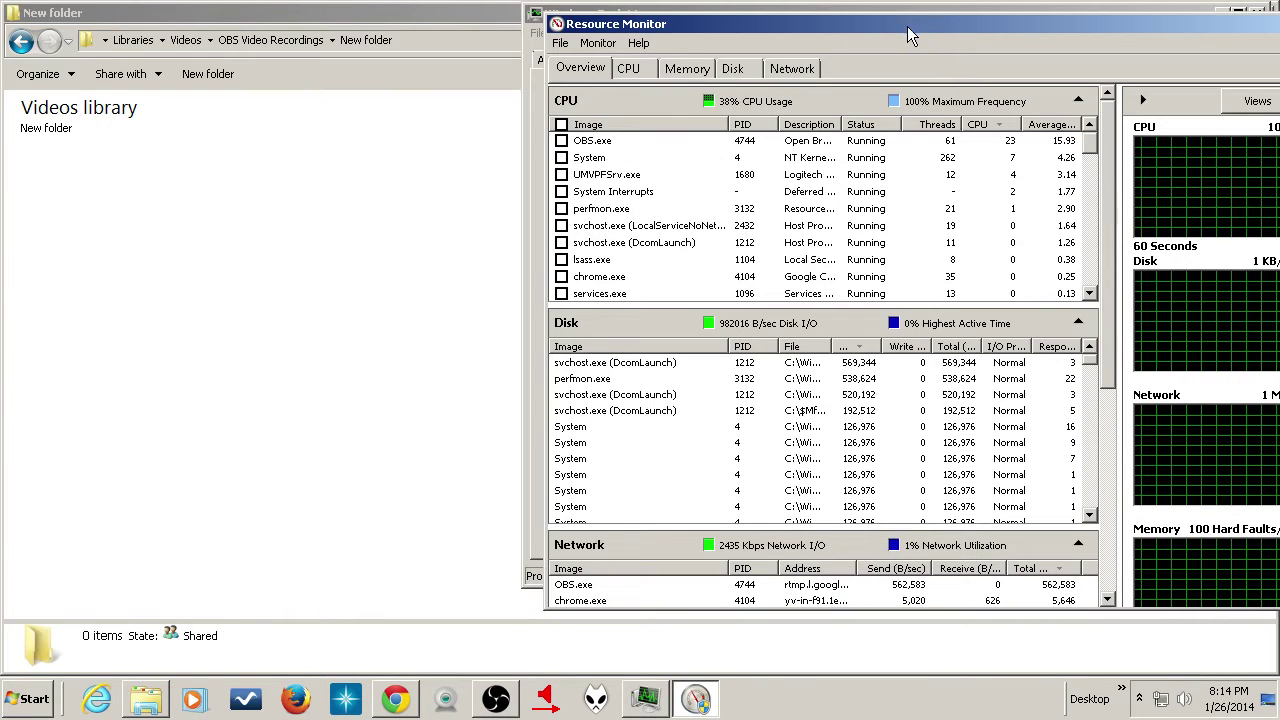
drag(925, 34, 613, 44)
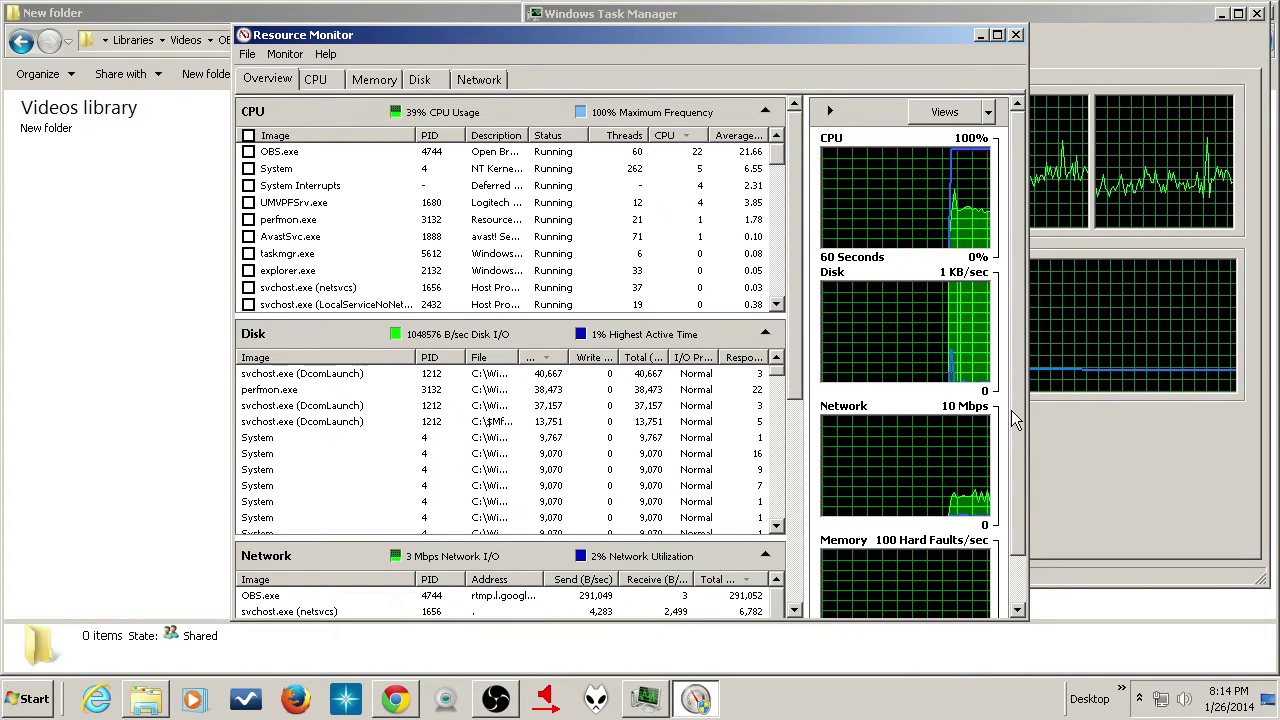
drag(1017, 410, 1020, 512)
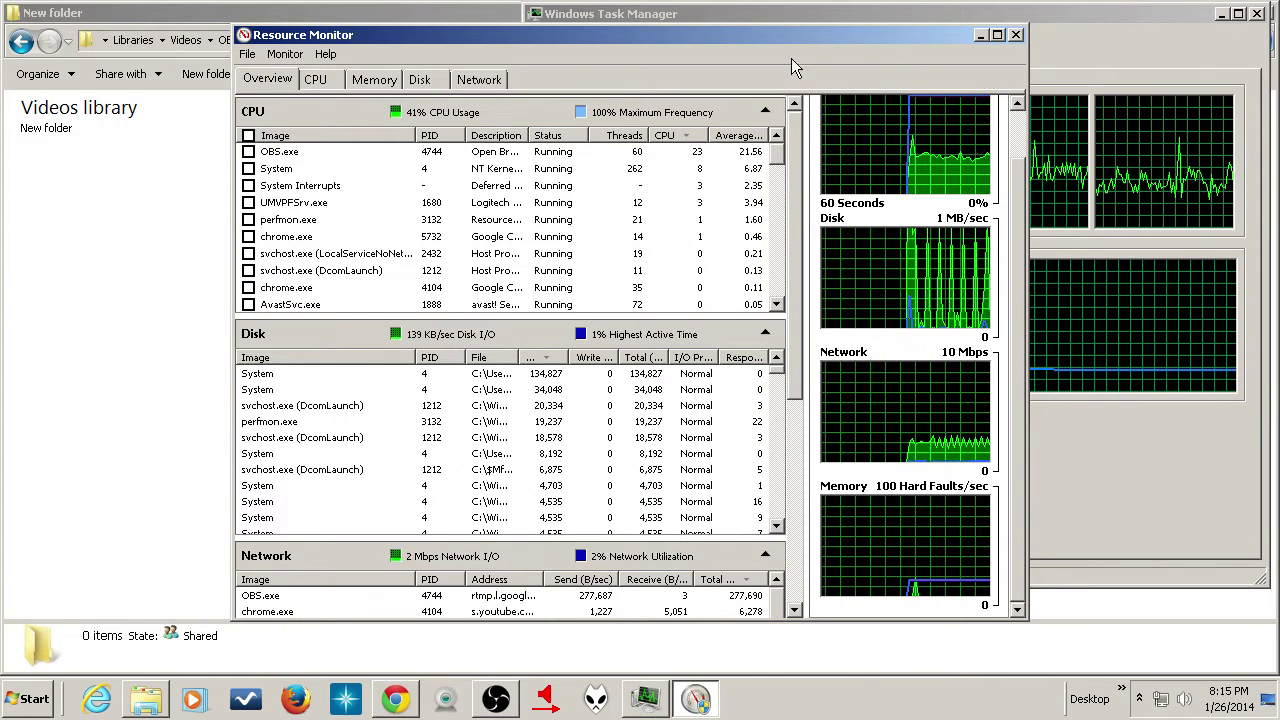
- Switch to Open Broadcaster Software and enable Use Color Key for the Monitor Capture source
click(496, 699)
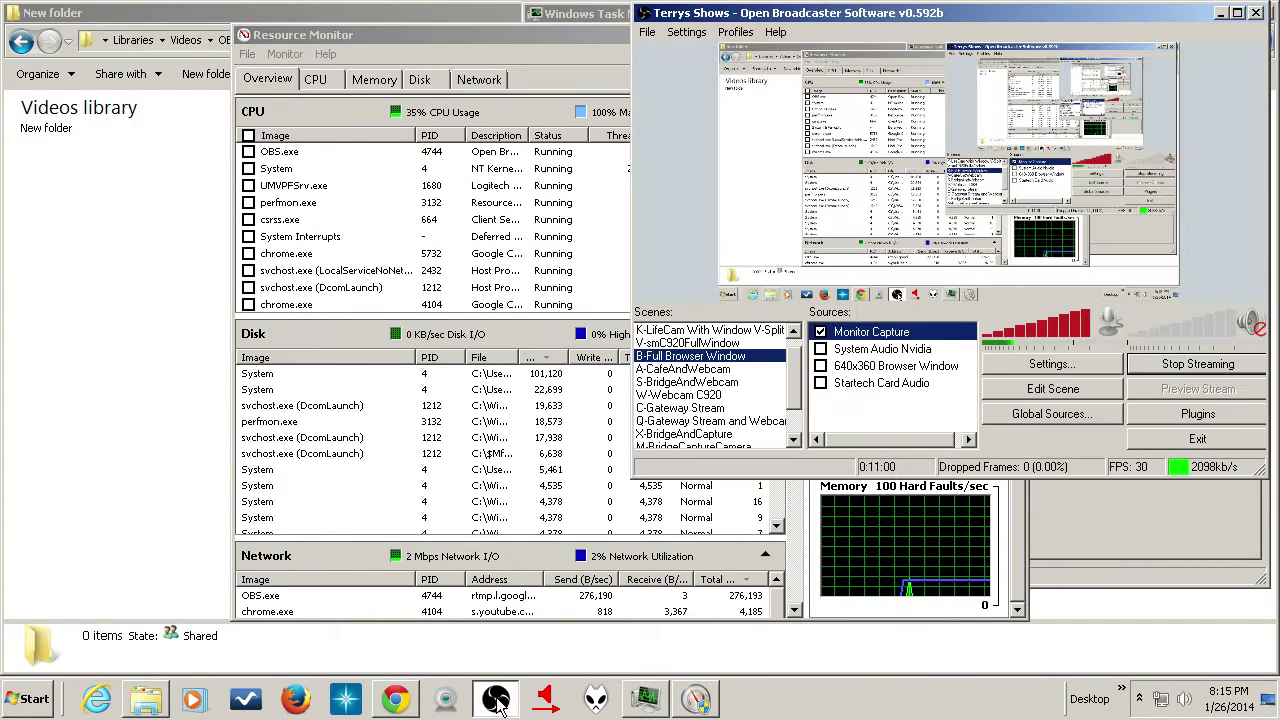
double_click(875, 332)
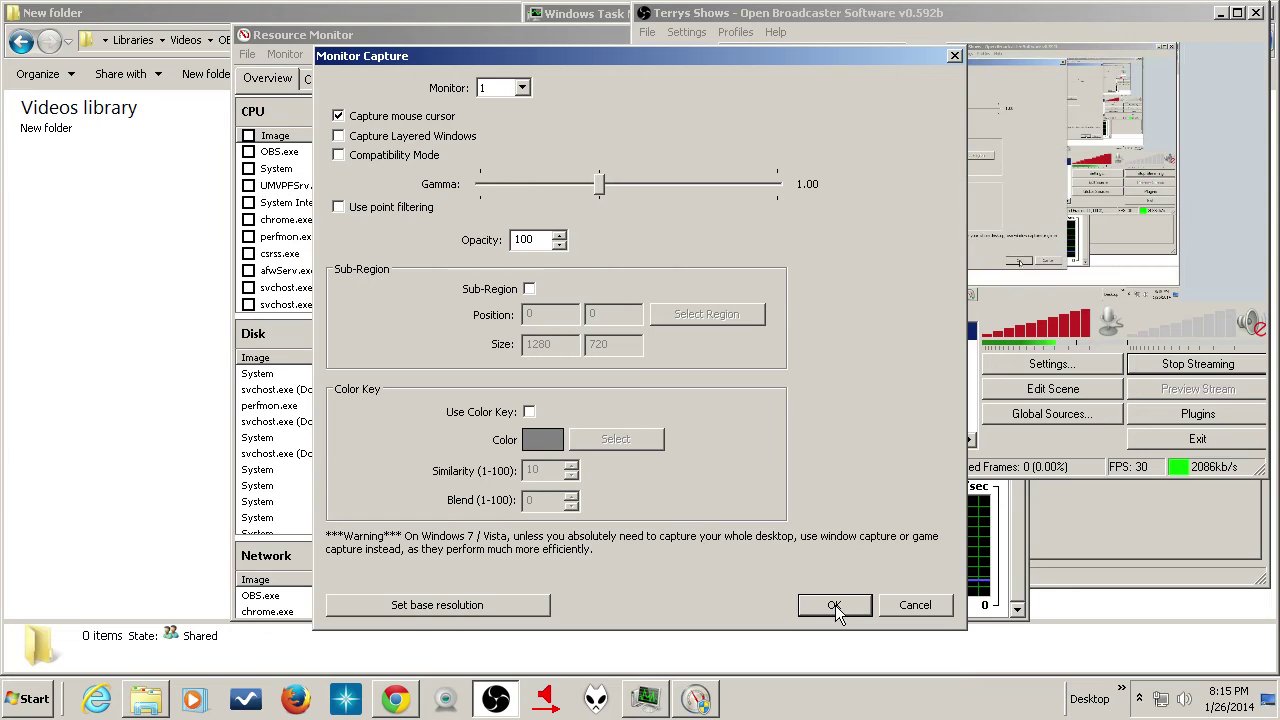
click(527, 412)
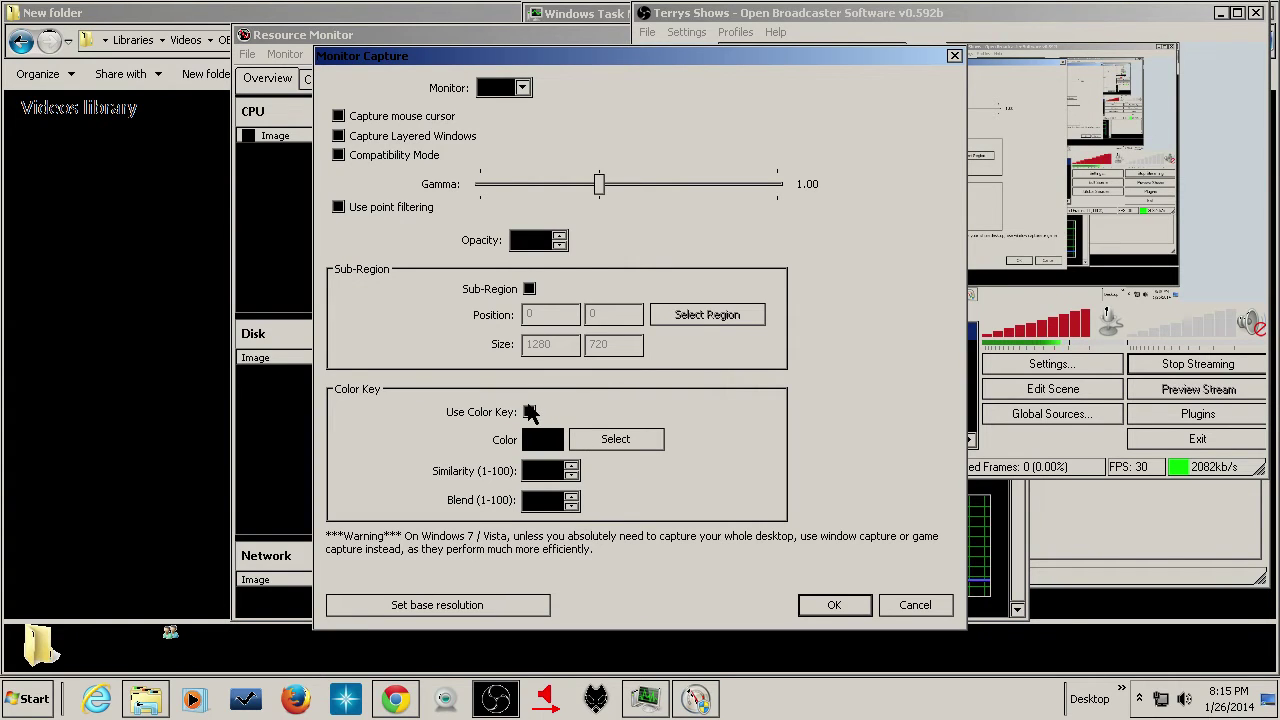
click(529, 411)
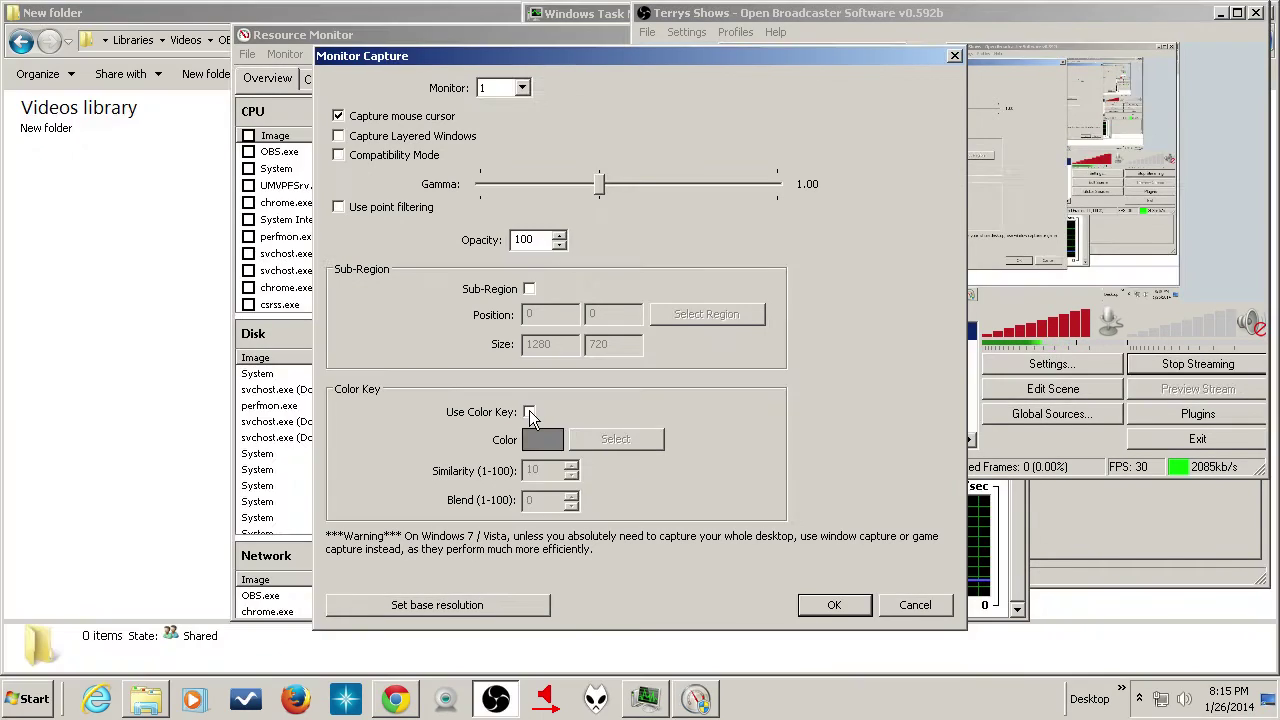
click(529, 413)
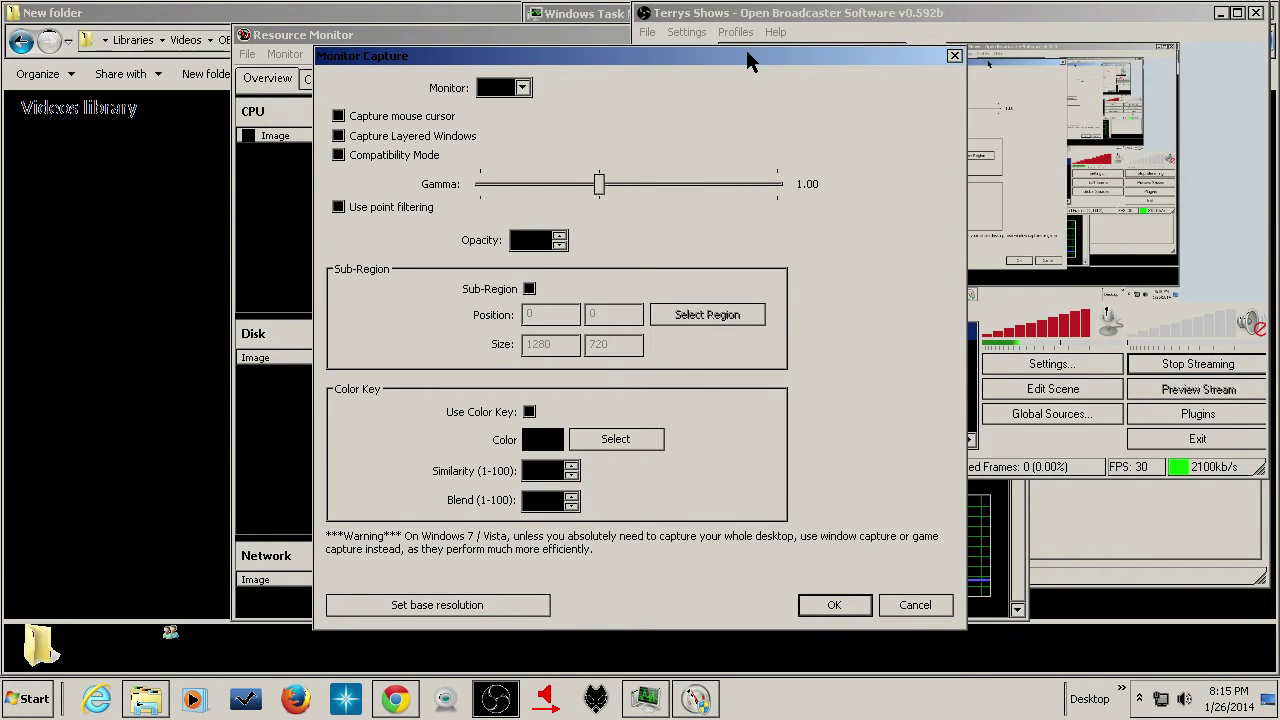
drag(746, 50, 834, 72)
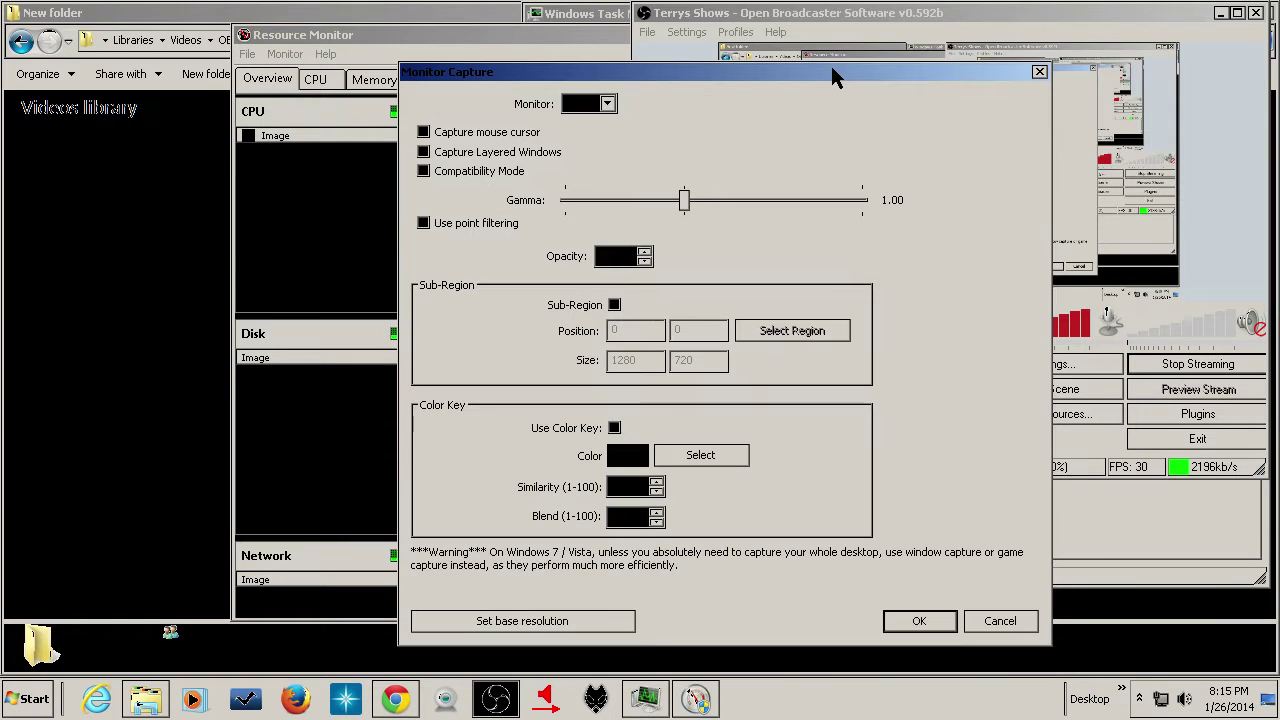
click(910, 620)
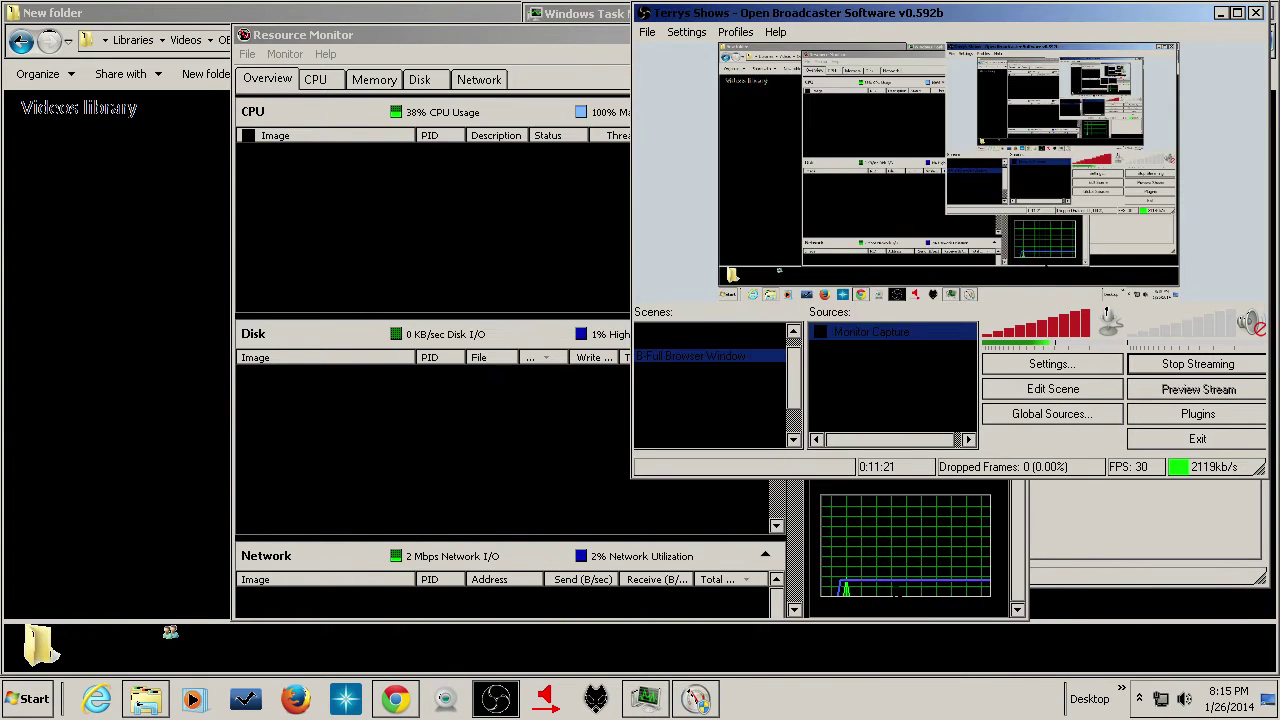
- Bring Resource Monitor to the front and examine its windows and graphs with the color key applied
click(547, 34)
drag(549, 42, 750, 52)
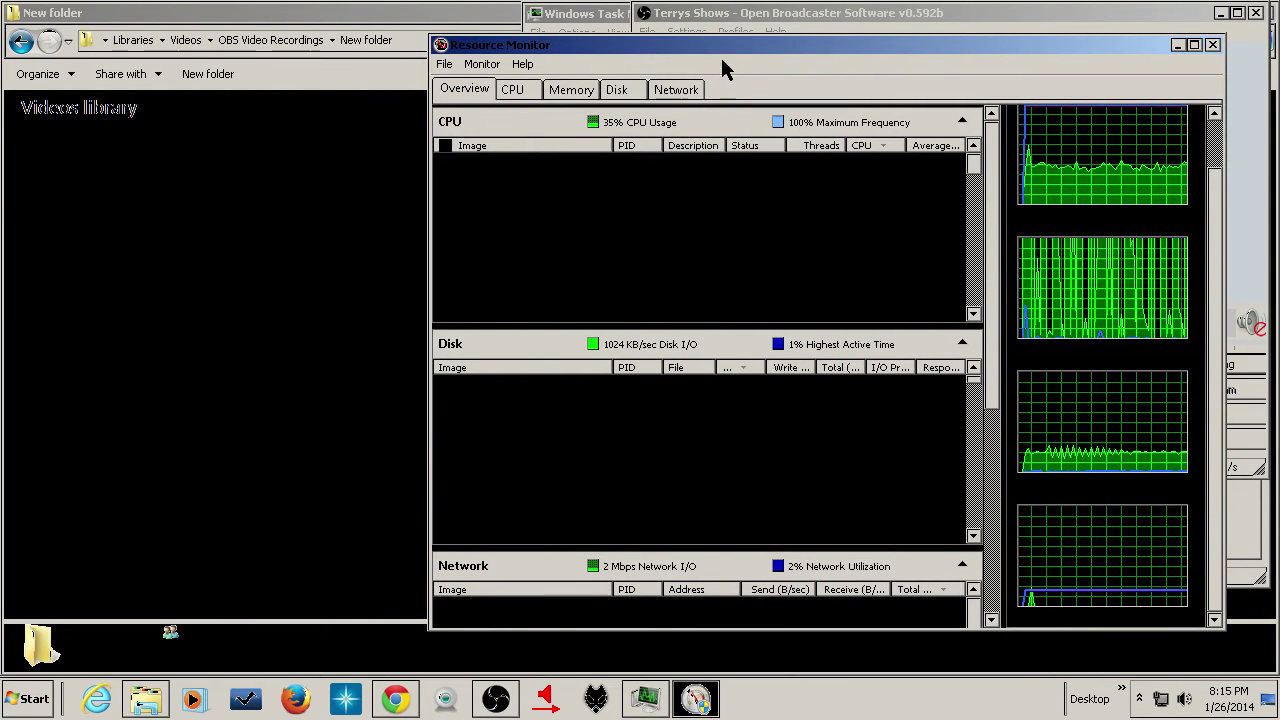
drag(746, 45, 594, 72)
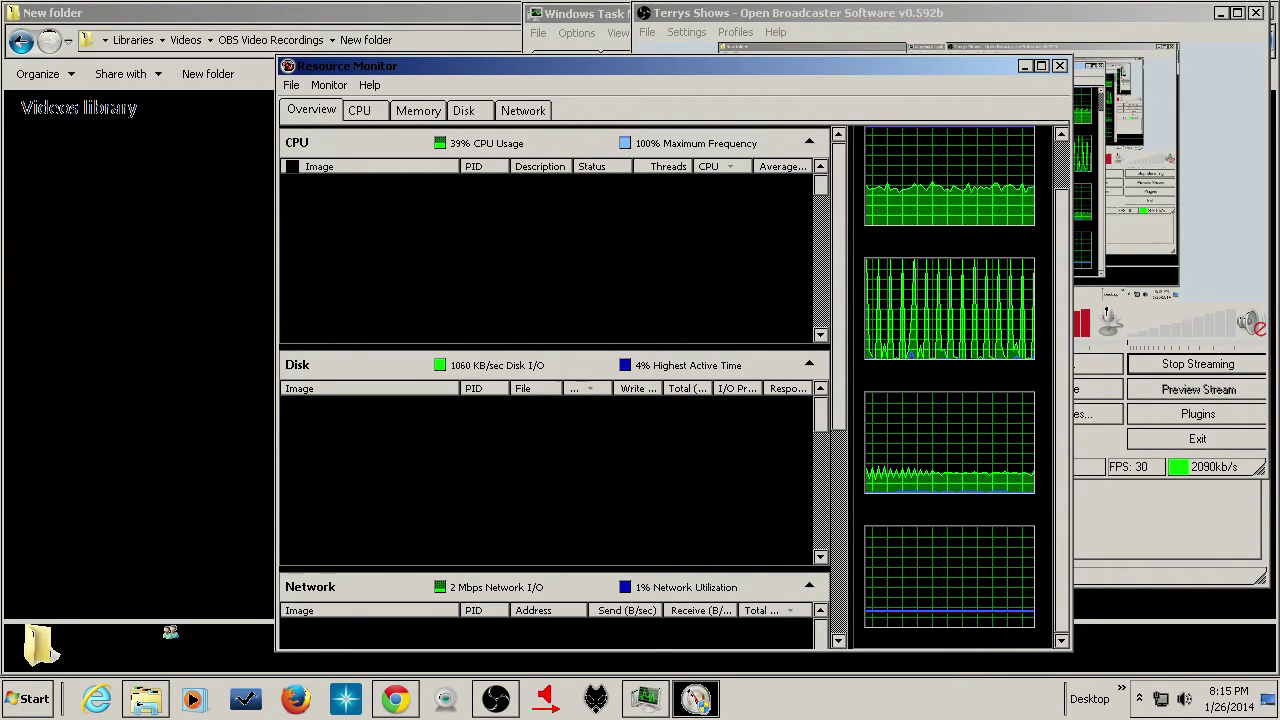
- Set the Monitor Capture source's color key to black in Open Broadcaster Software
click(500, 697)
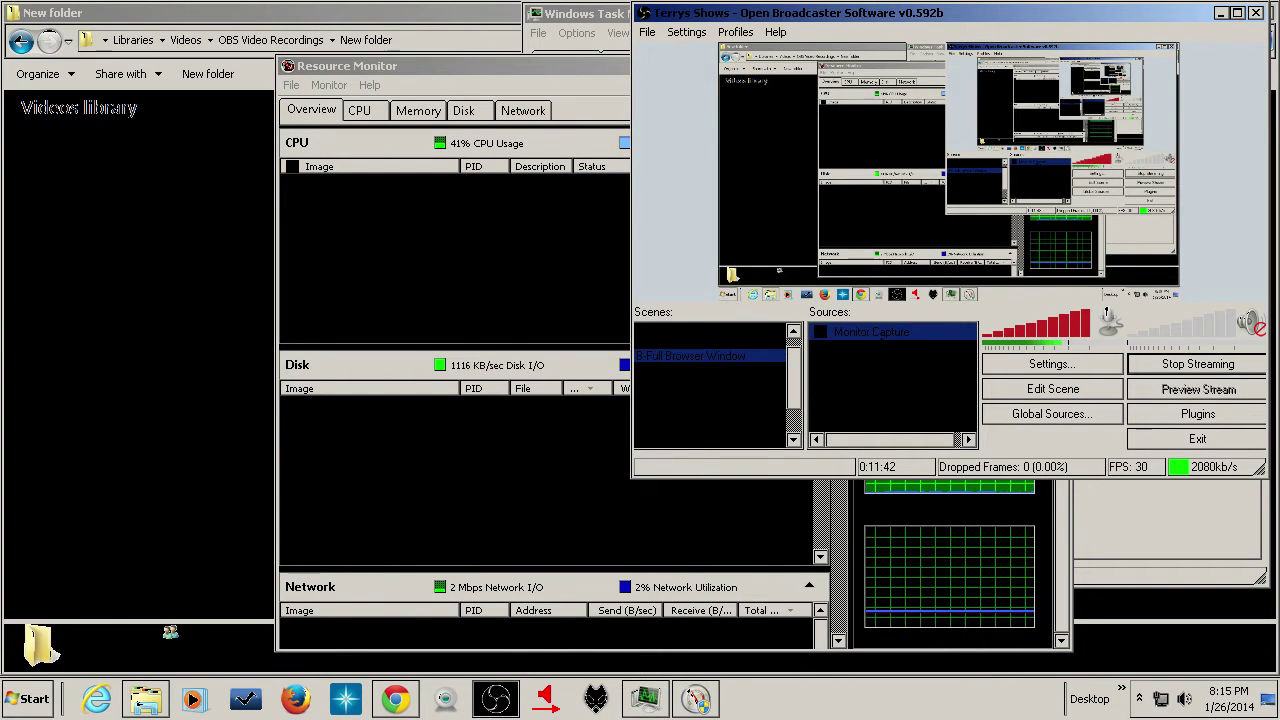
double_click(870, 331)
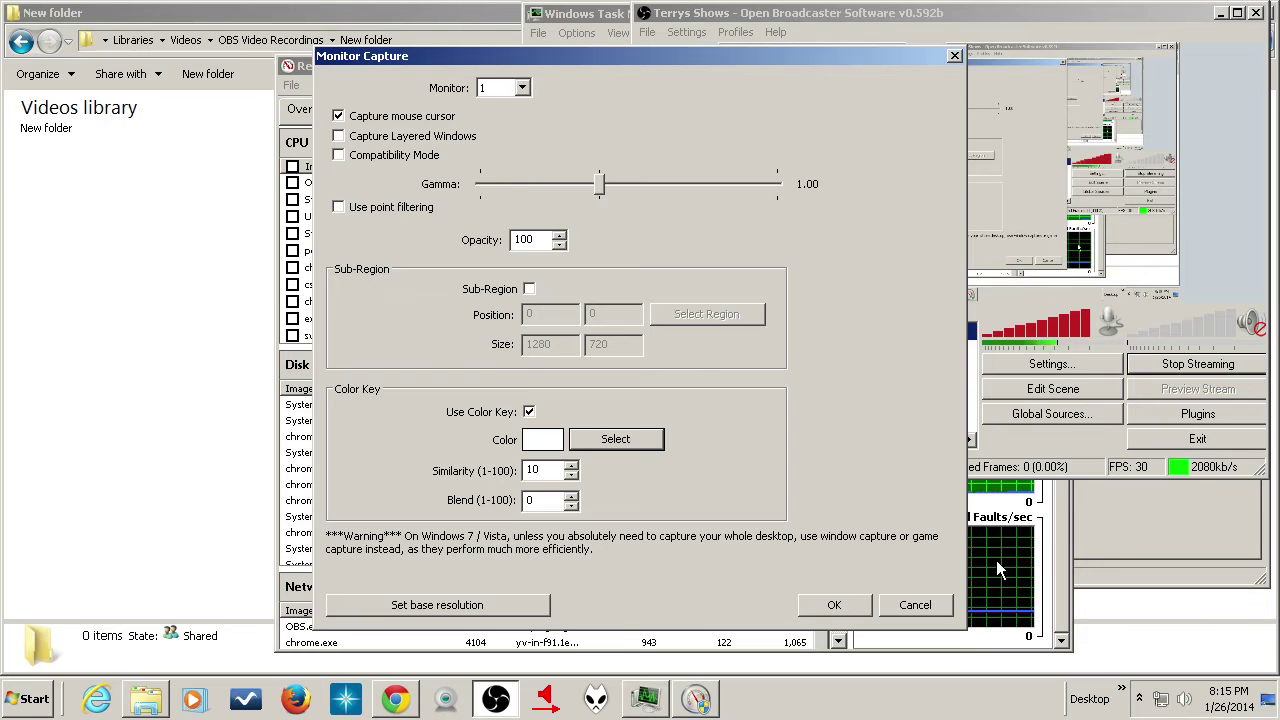
click(996, 560)
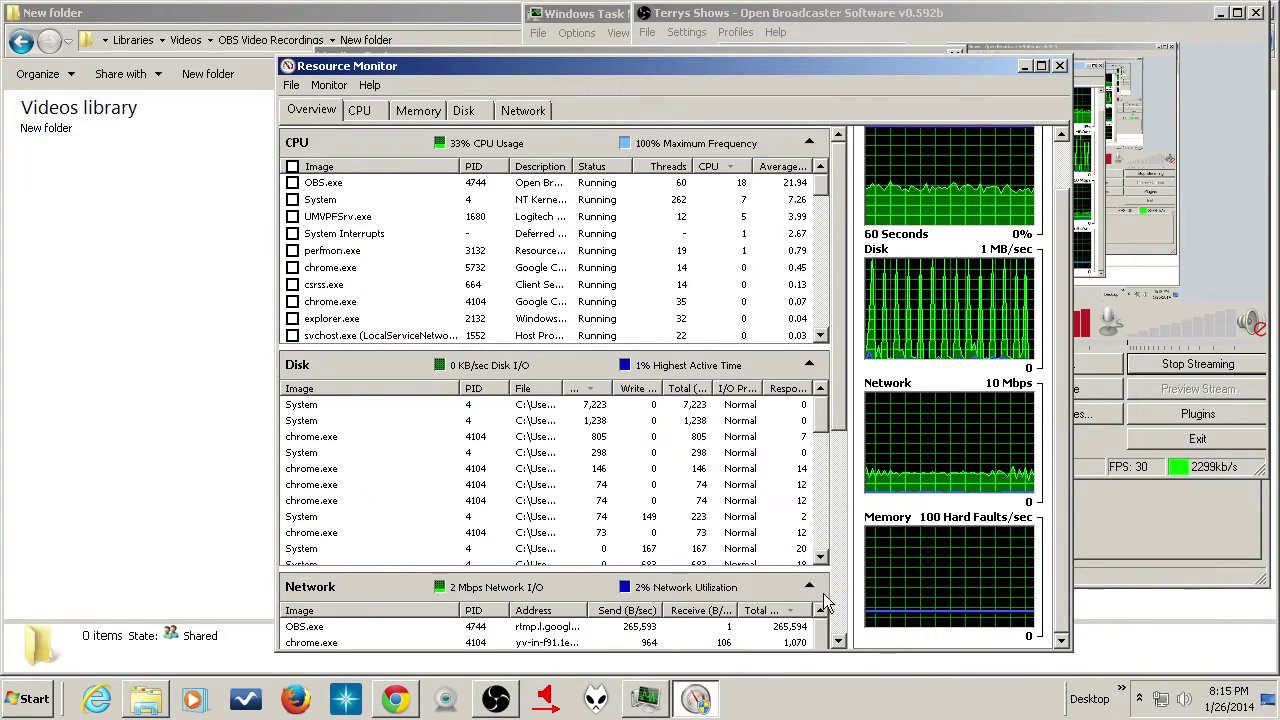
click(497, 699)
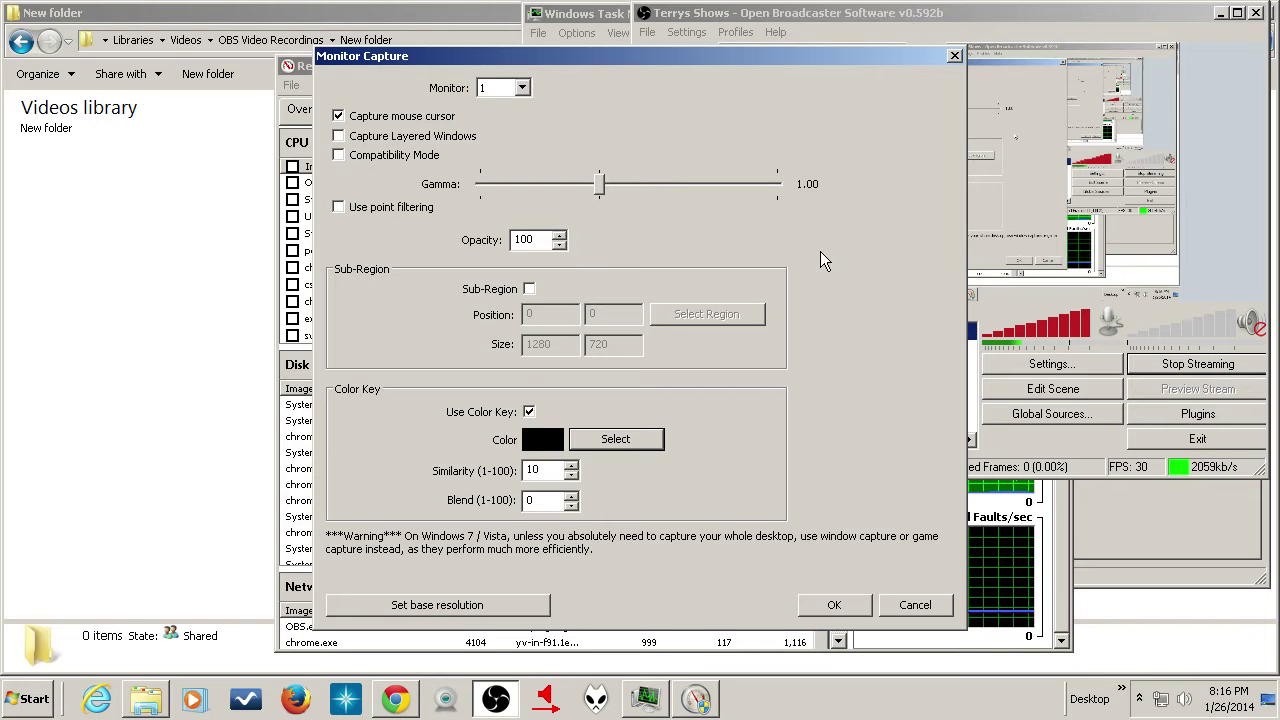
click(834, 605)
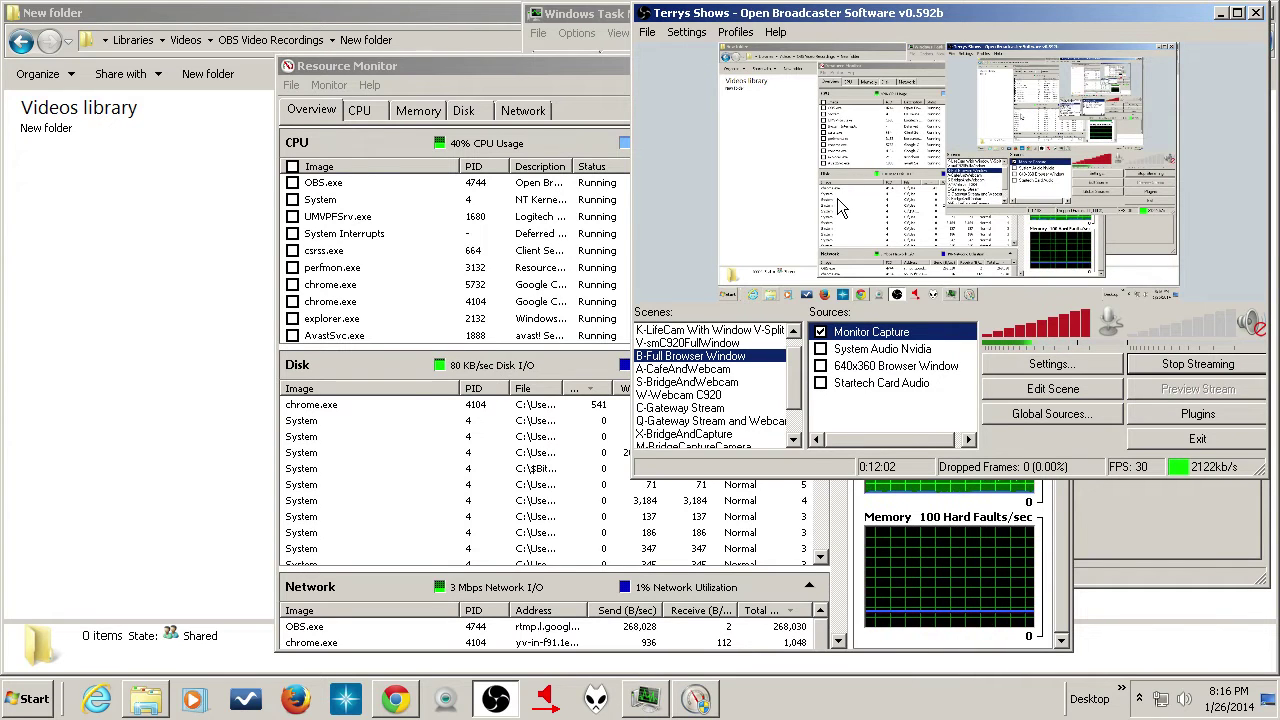
- Return to Resource Monitor and review the CPU usage of the running processes
click(567, 63)
drag(661, 63, 660, 122)
drag(700, 58, 698, 57)
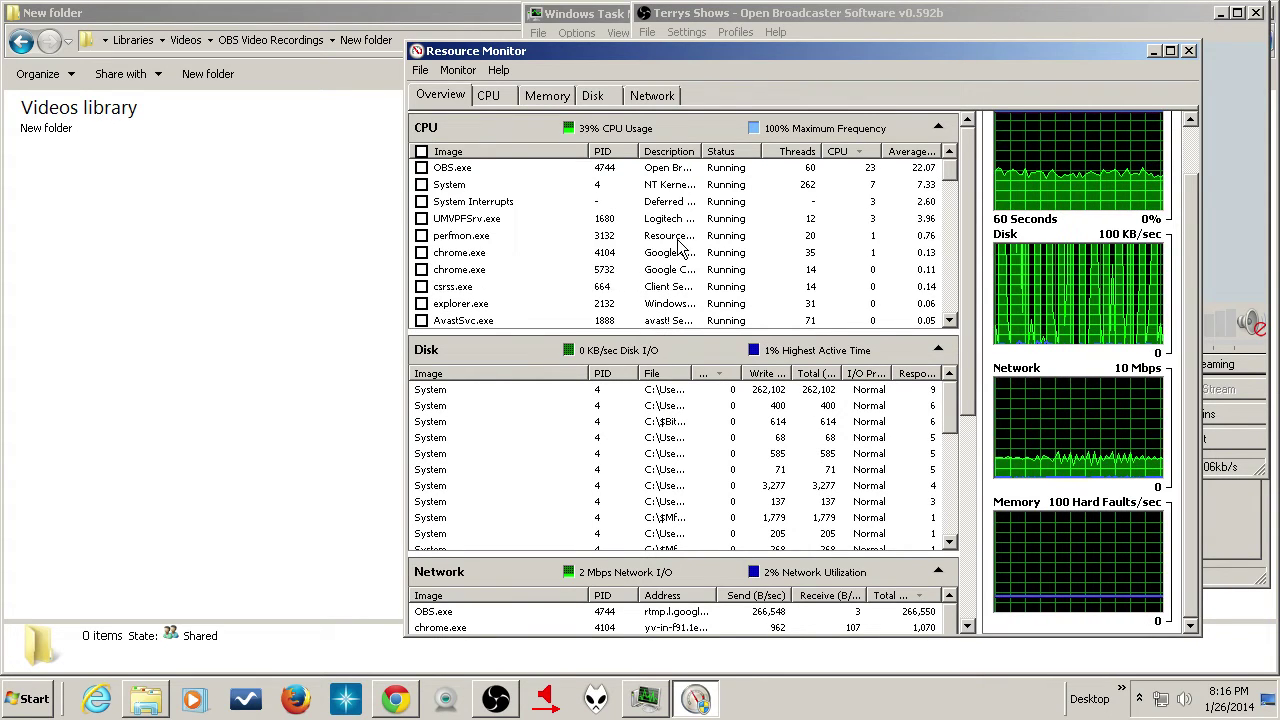
- Switch to Chrome, check its Extensions list for add-ons that are enabled, and return to Resource Monitor
click(397, 699)
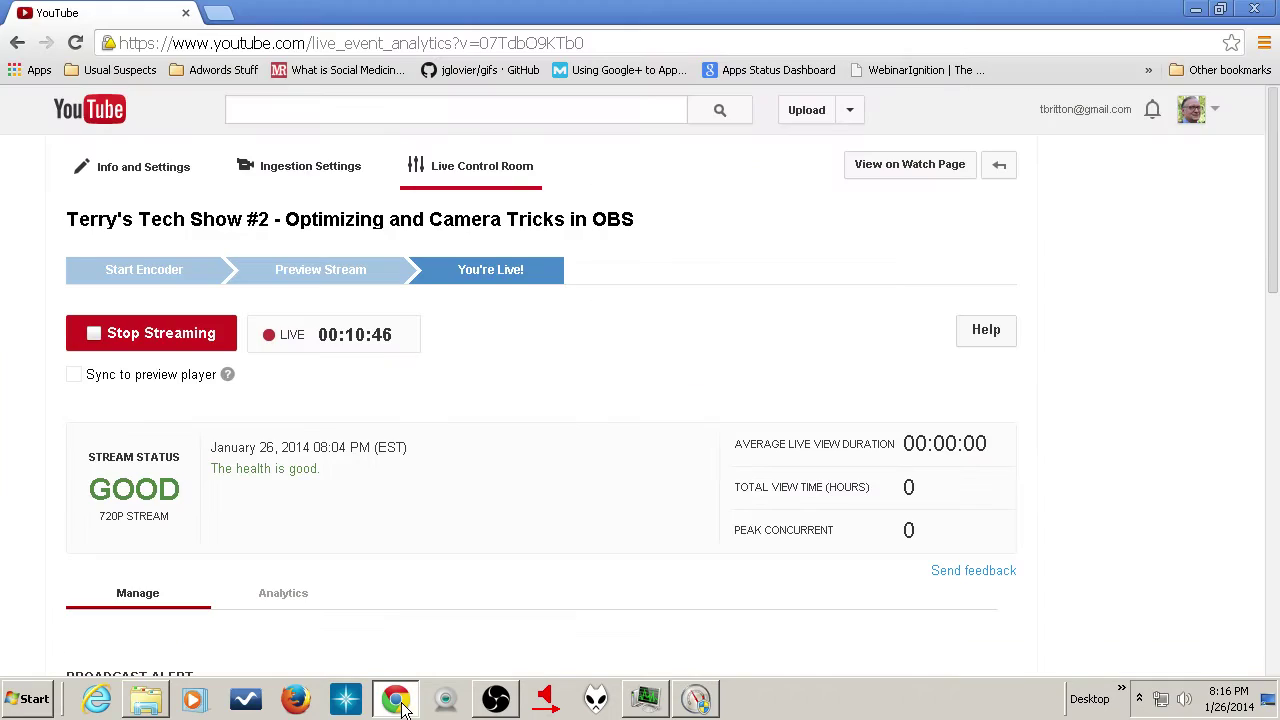
click(1264, 44)
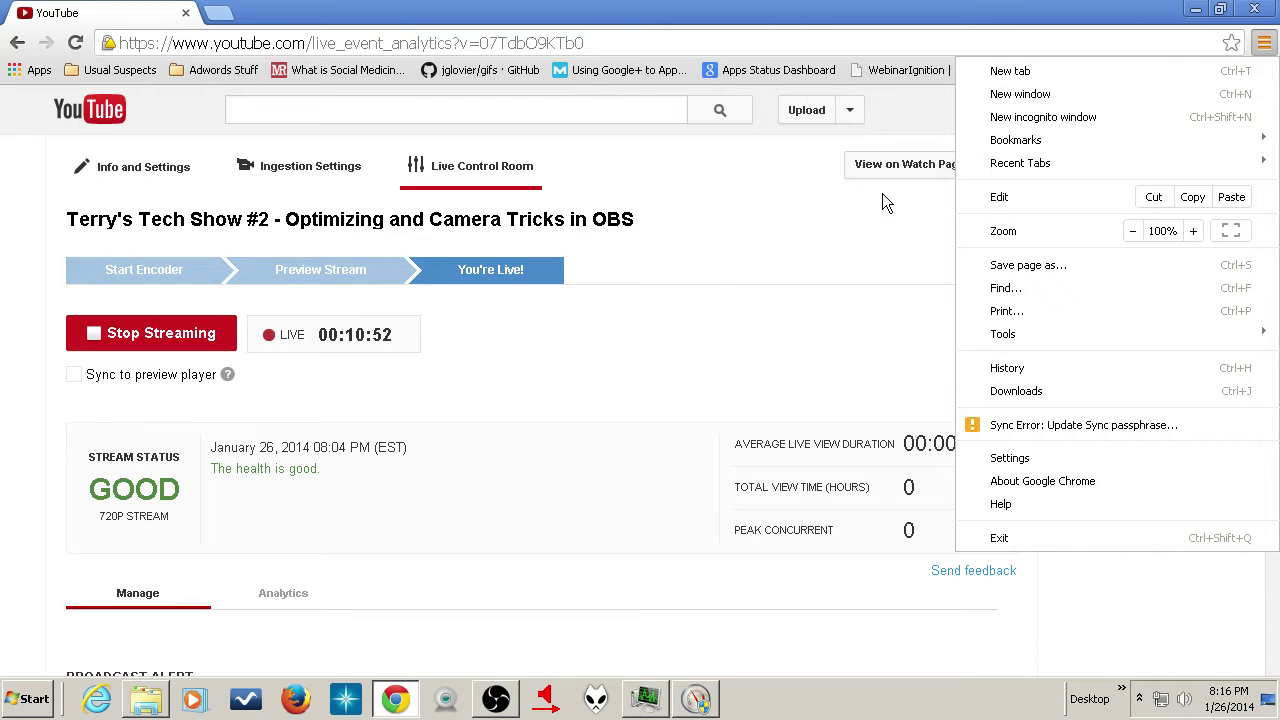
click(1030, 458)
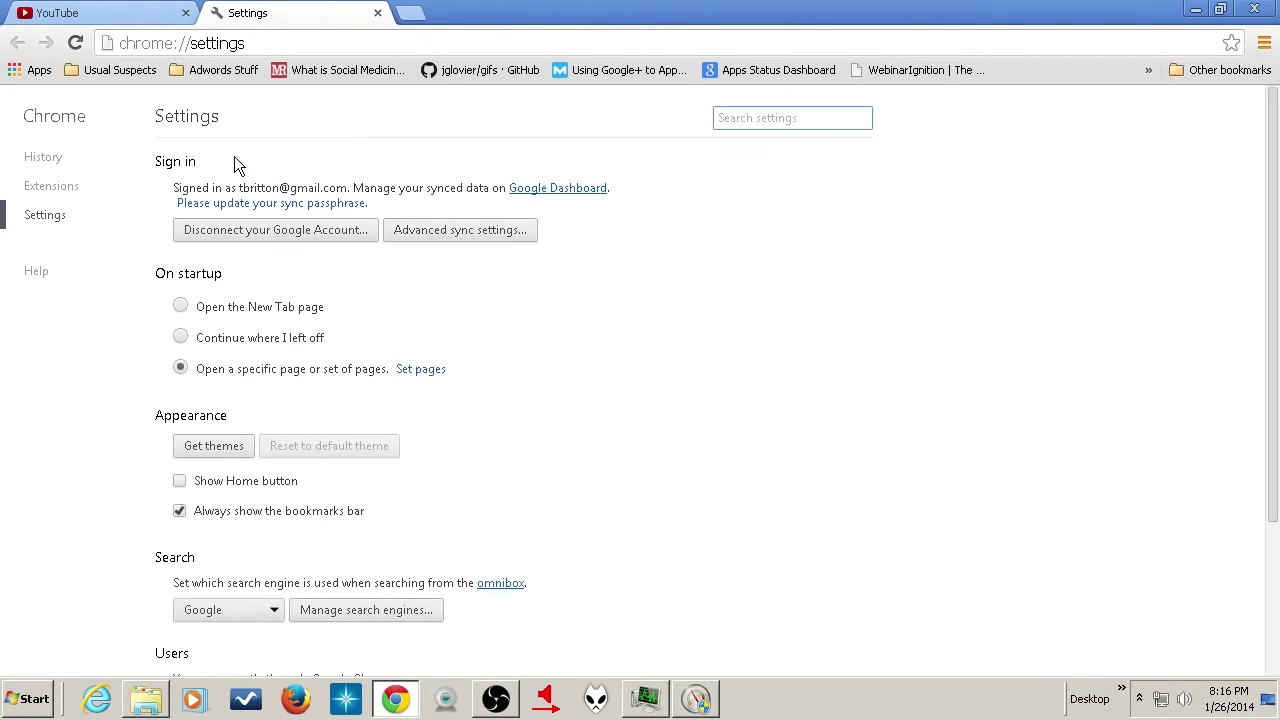
click(72, 190)
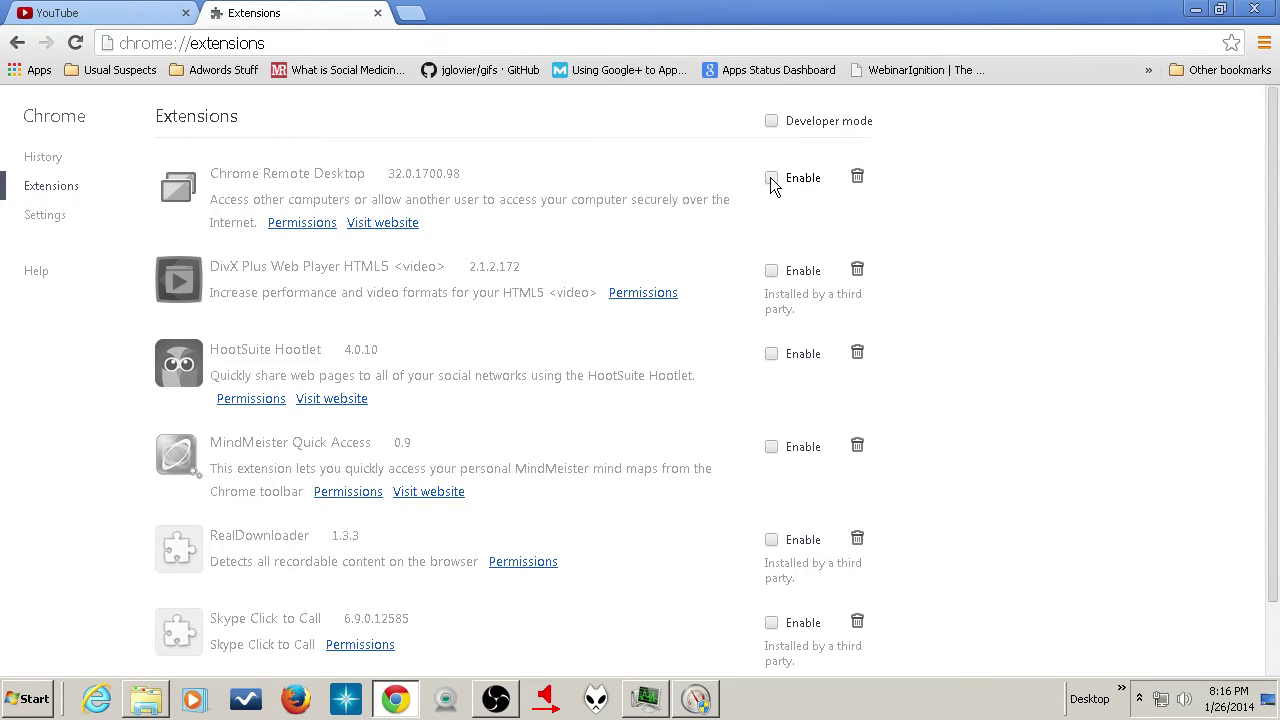
scroll(1077, 256, down, 2)
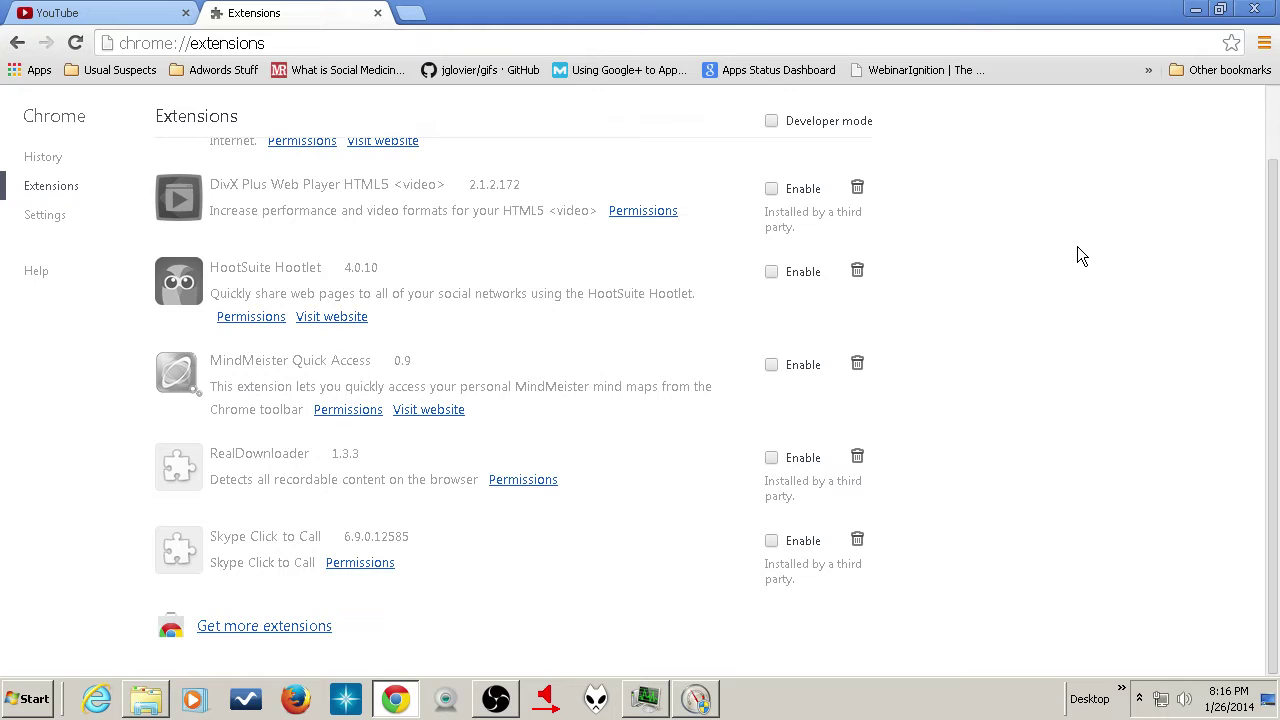
scroll(1077, 256, up, 2)
scroll(1077, 256, down, 2)
scroll(1077, 256, up, 2)
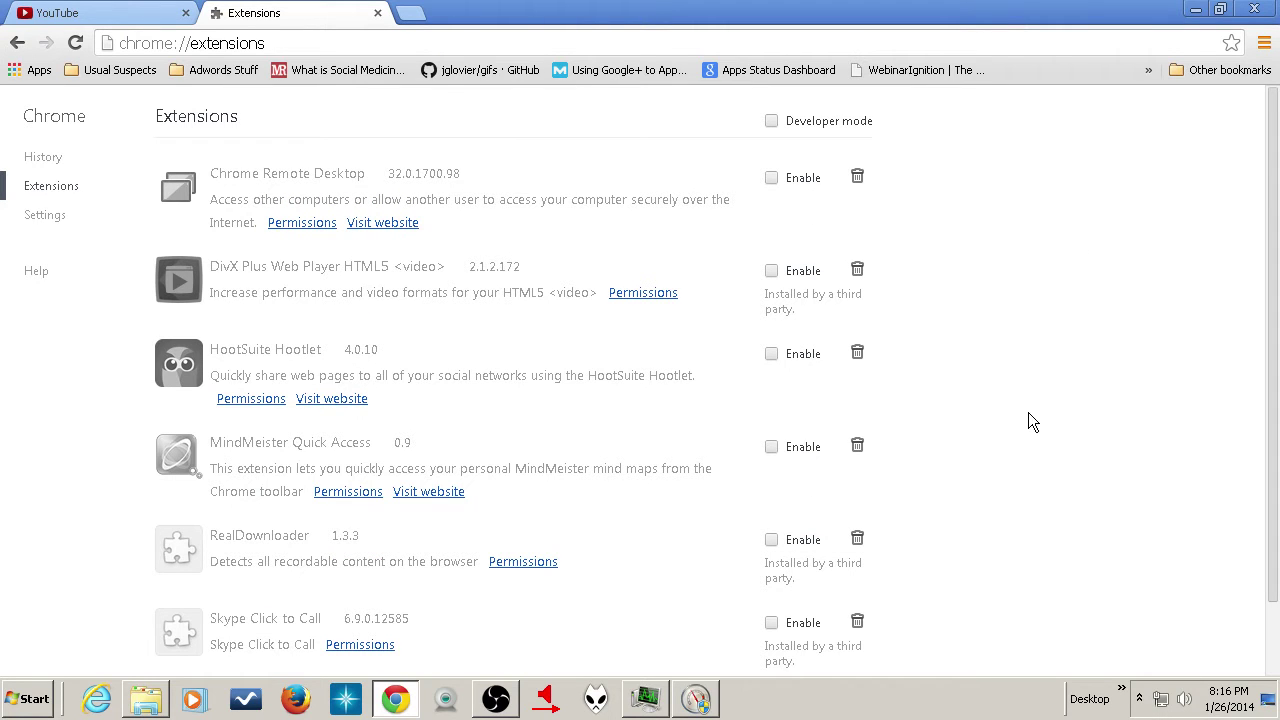
scroll(1028, 412, down, 2)
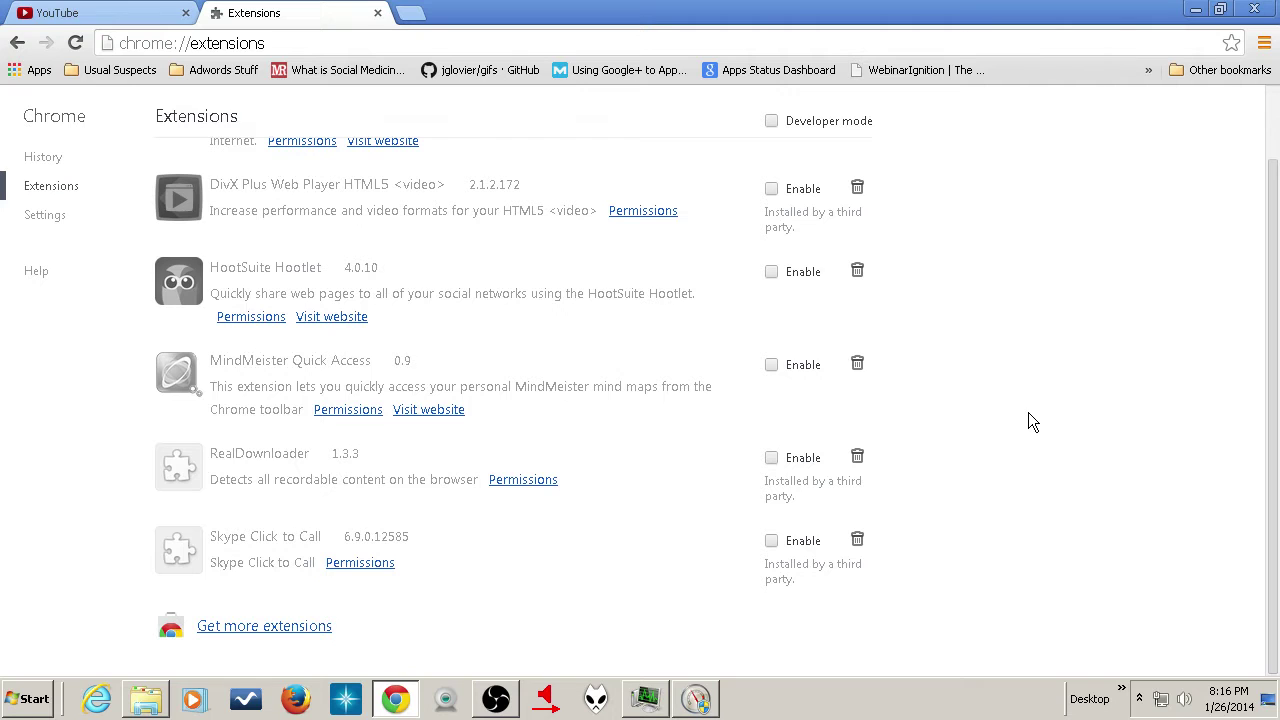
scroll(1033, 421, up, 2)
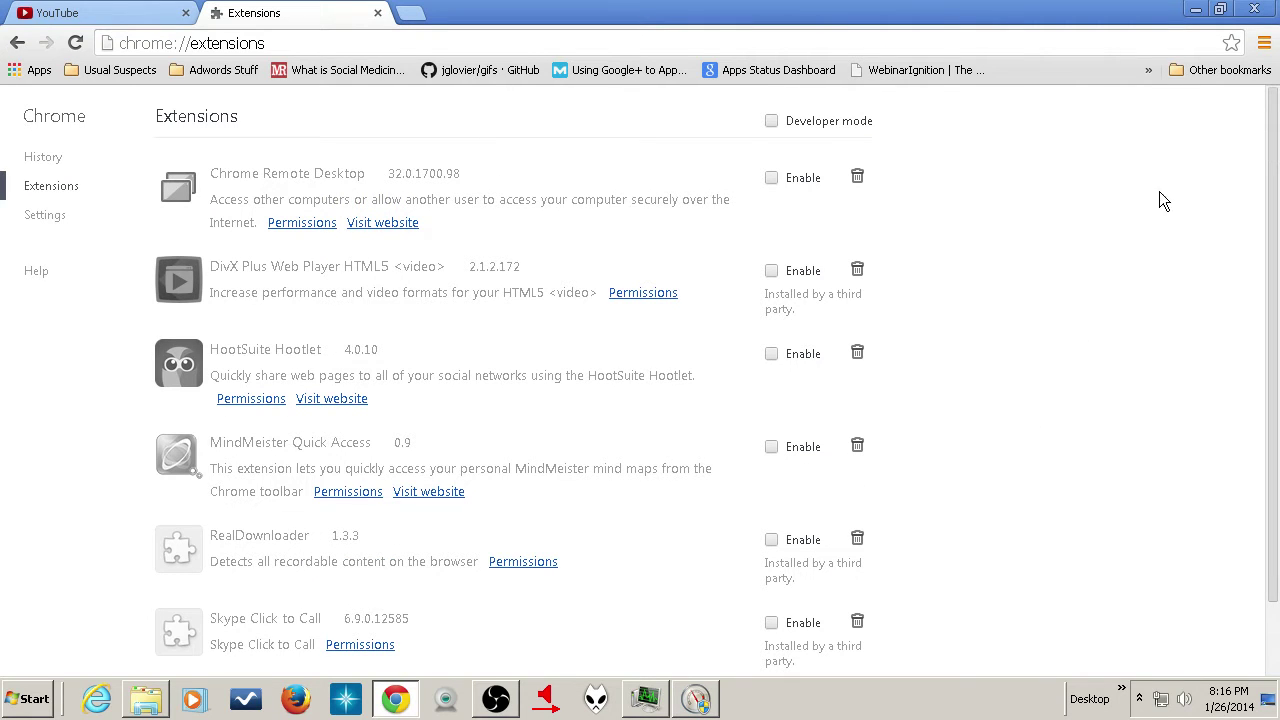
click(378, 13)
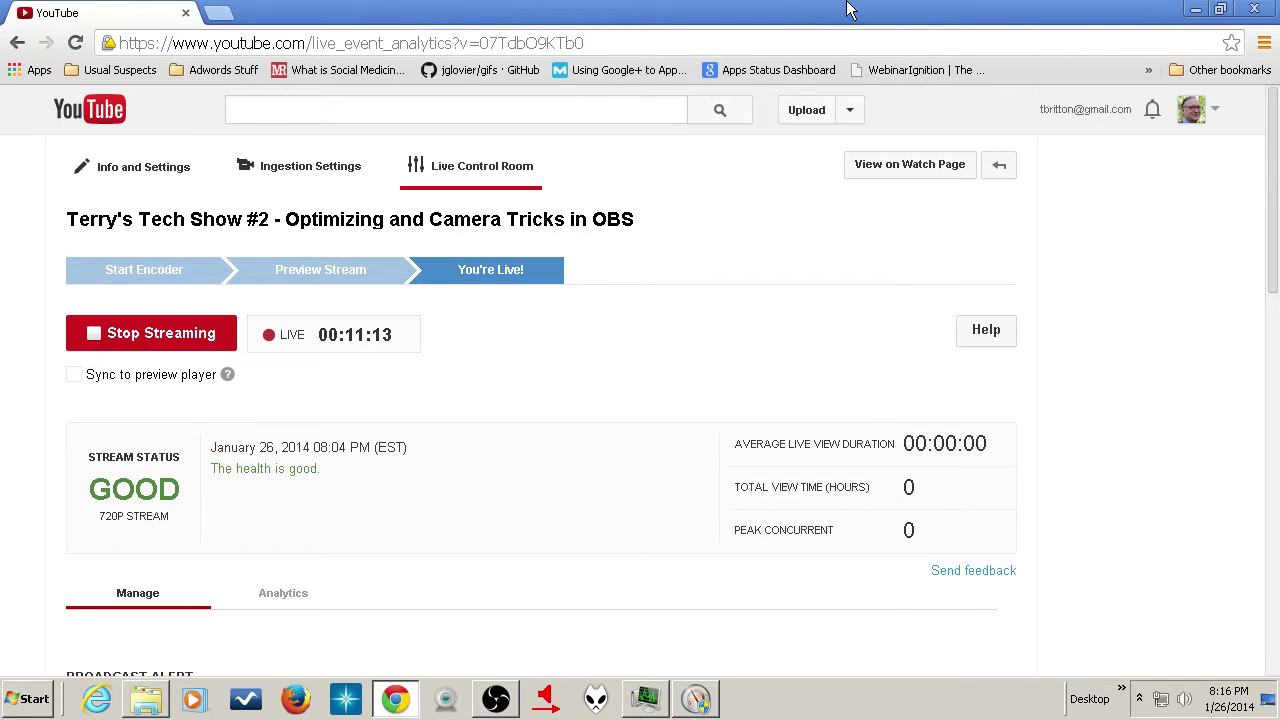
click(1193, 13)
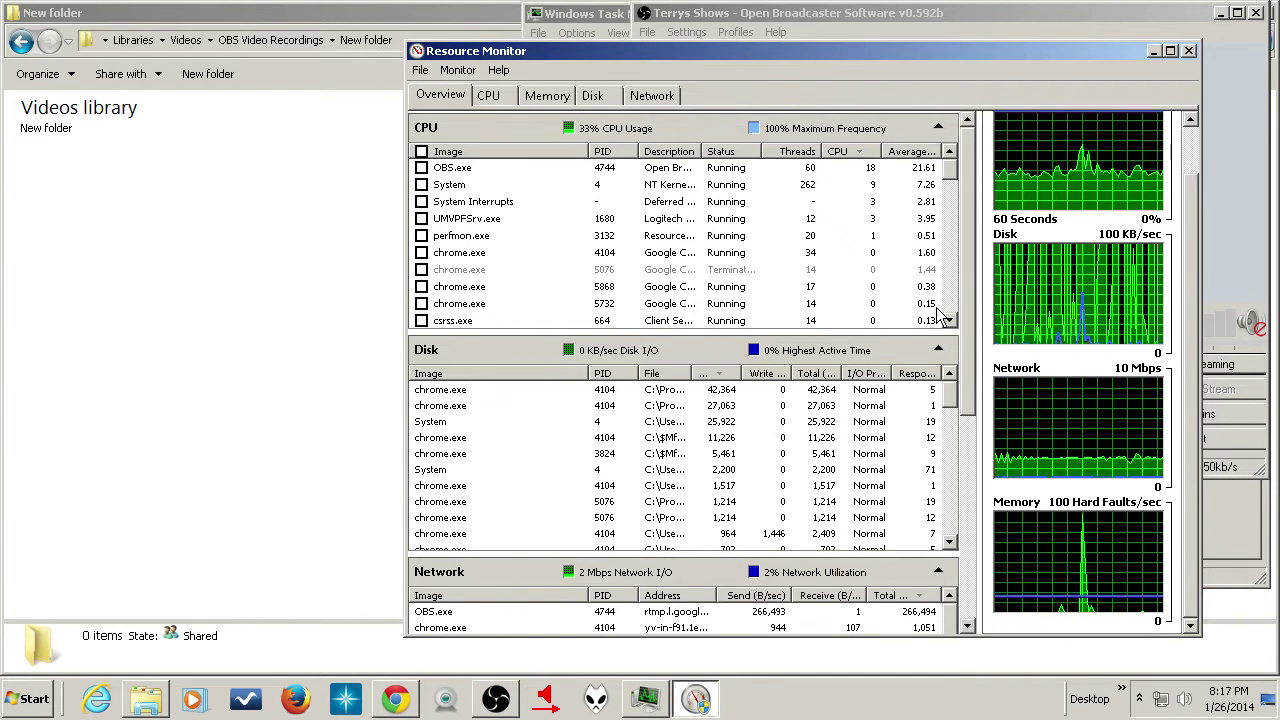
- Close Resource Monitor and delete the Monitor Capture source from the B-Full Browser Window scene in Open Broadcaster Software
click(1188, 50)
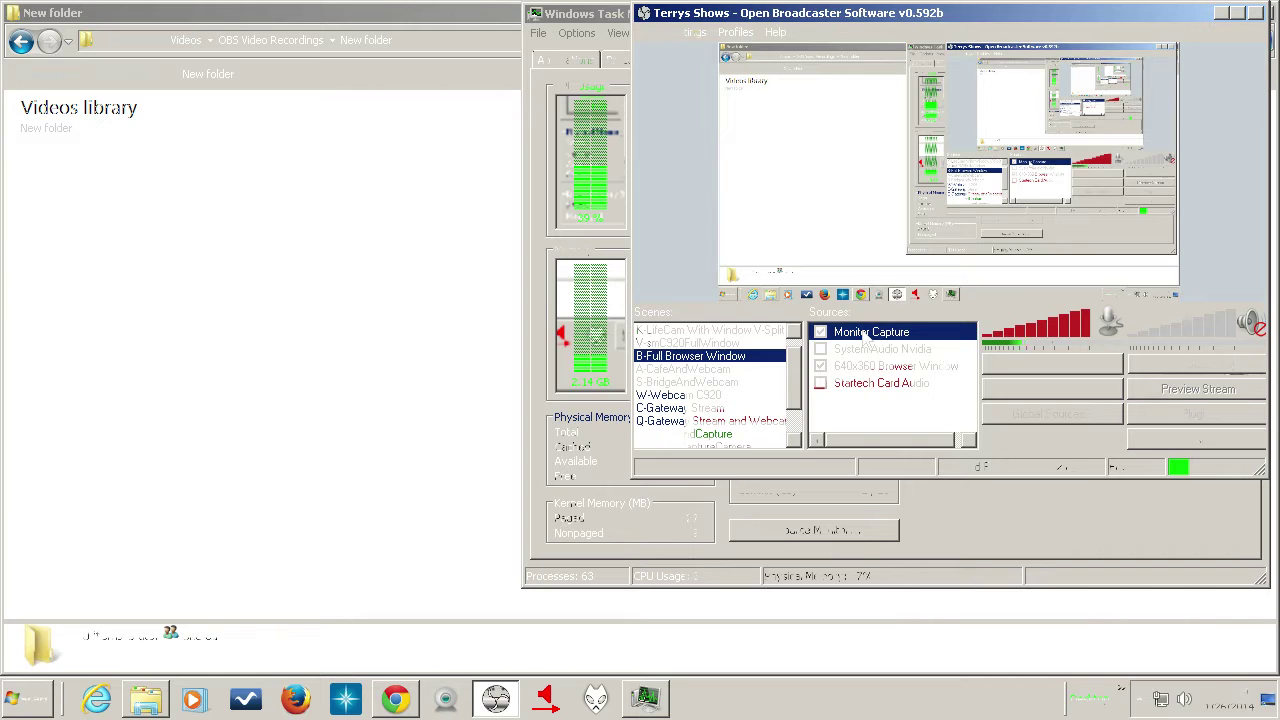
right_click(864, 335)
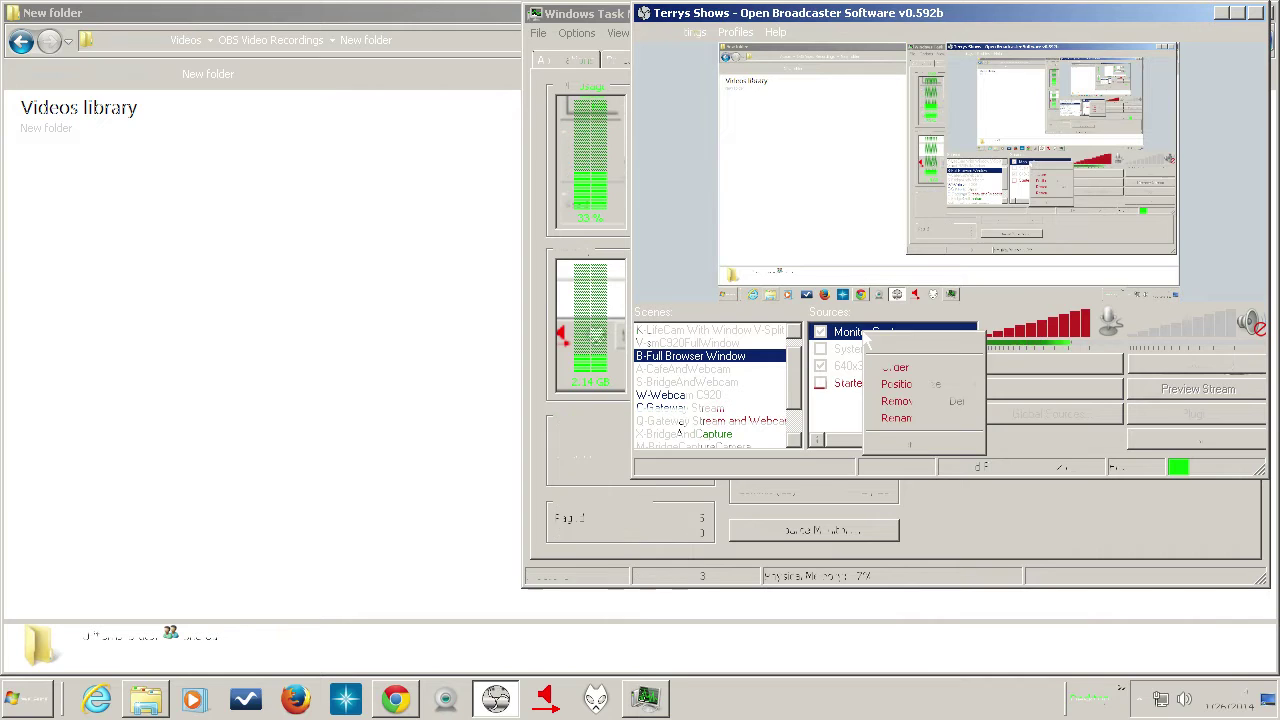
click(903, 401)
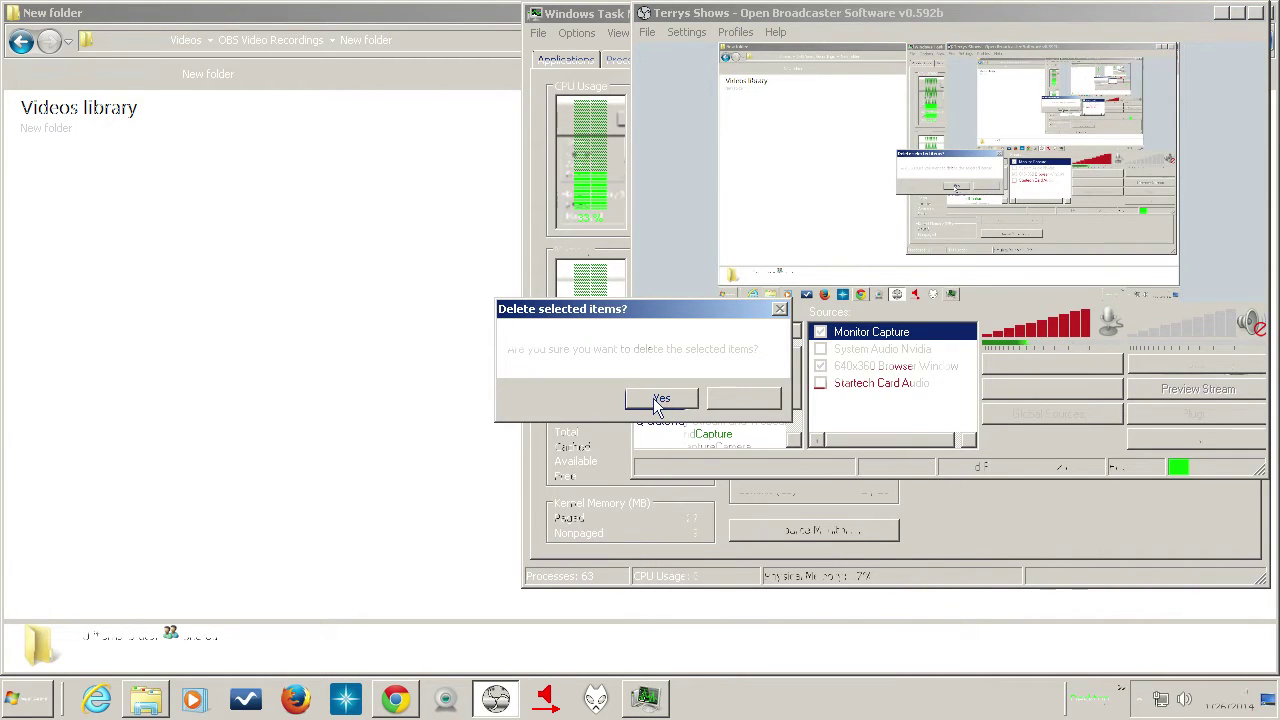
click(658, 400)
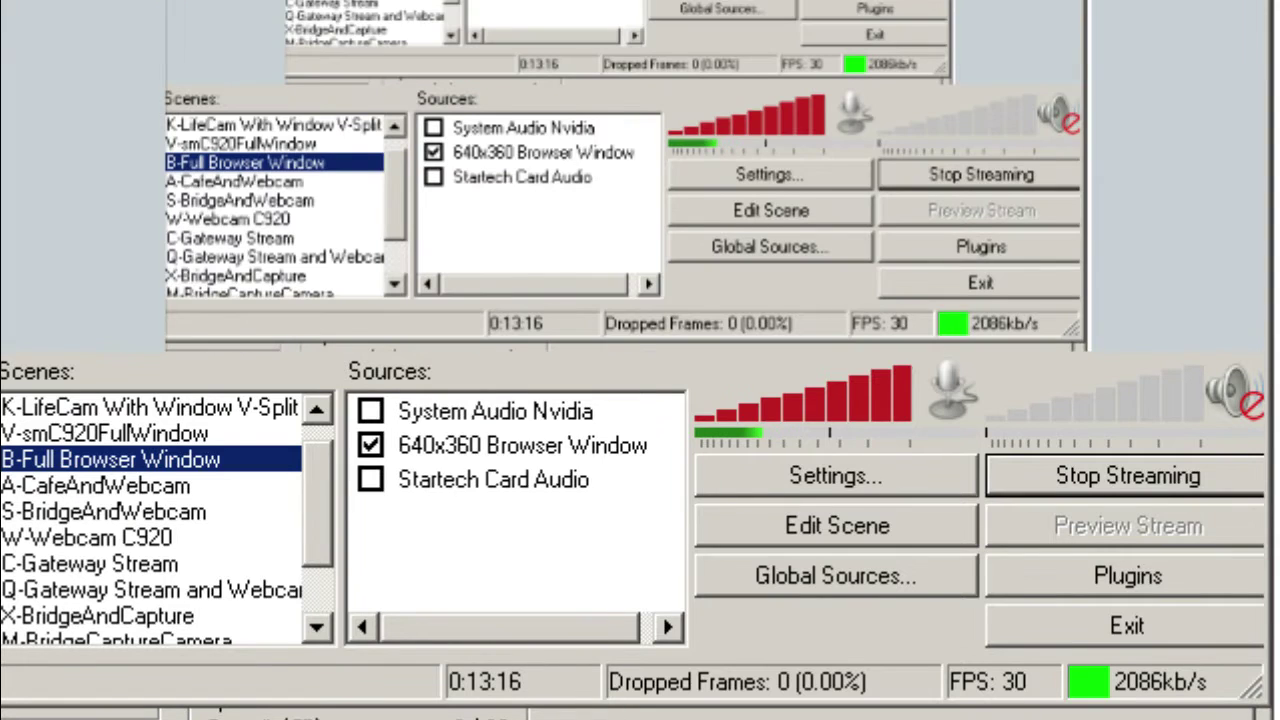